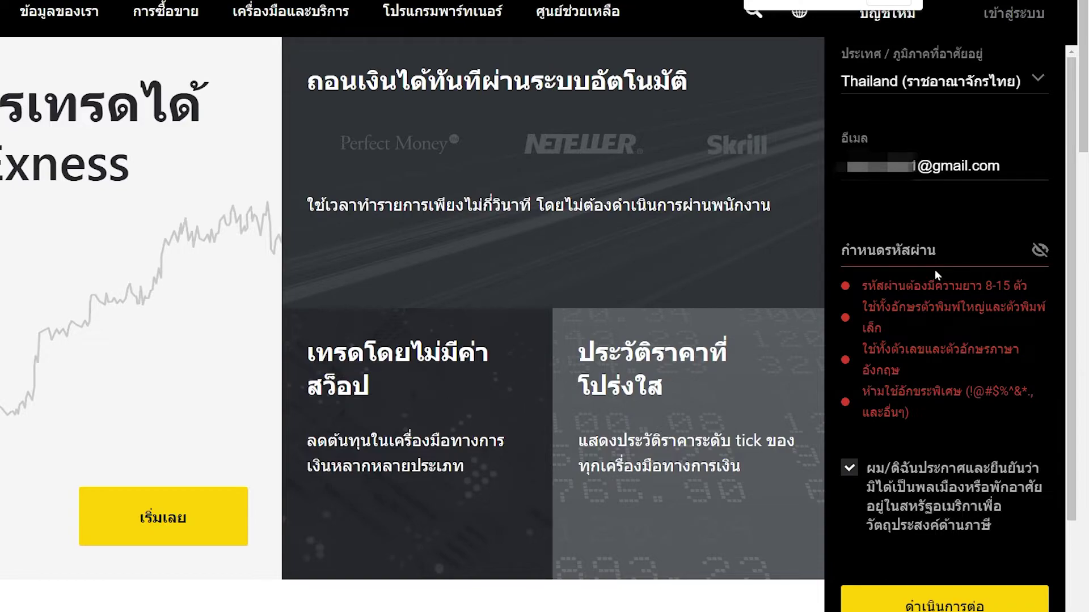
# - Paste a password that meets every rule and submit the Exness registration
pyautogui.moveTo(867, 291); pyautogui.dragTo(993, 289)
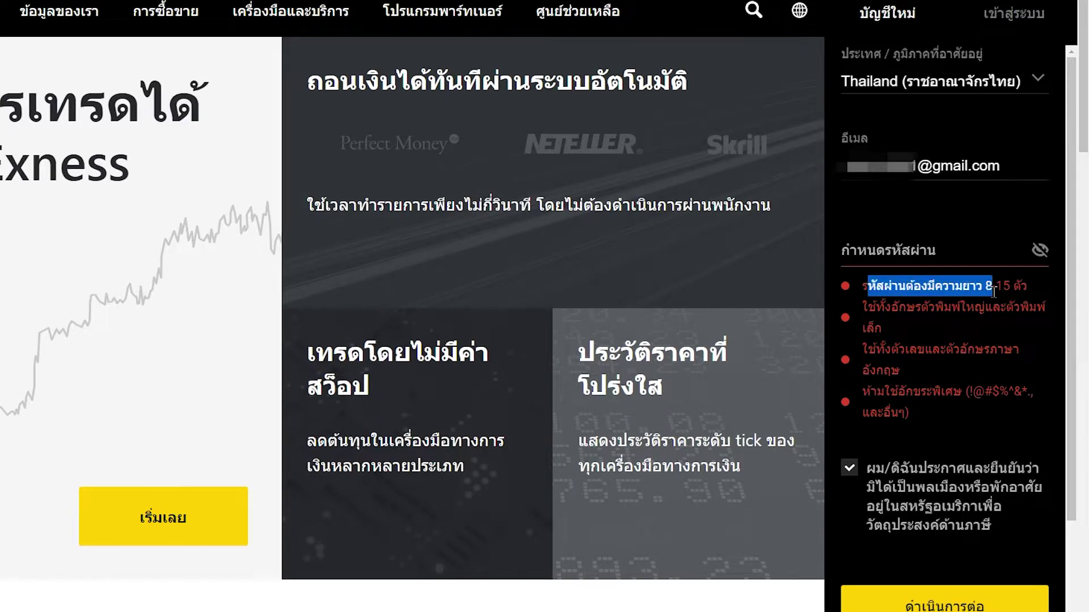
pyautogui.click(965, 305)
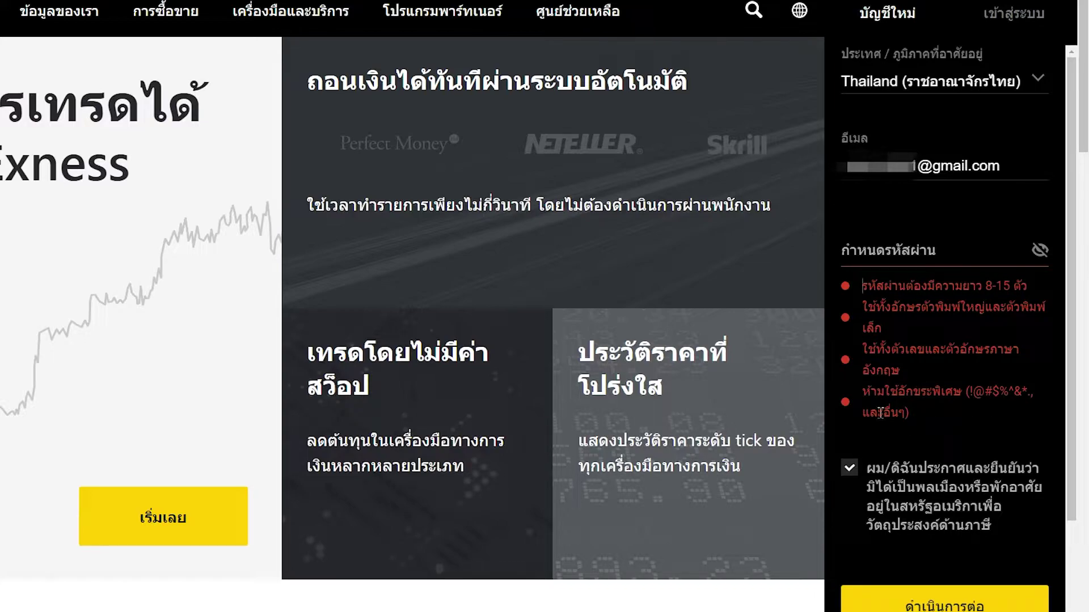
pyautogui.click(907, 252)
pyautogui.hotkey('ctrl', 'v')
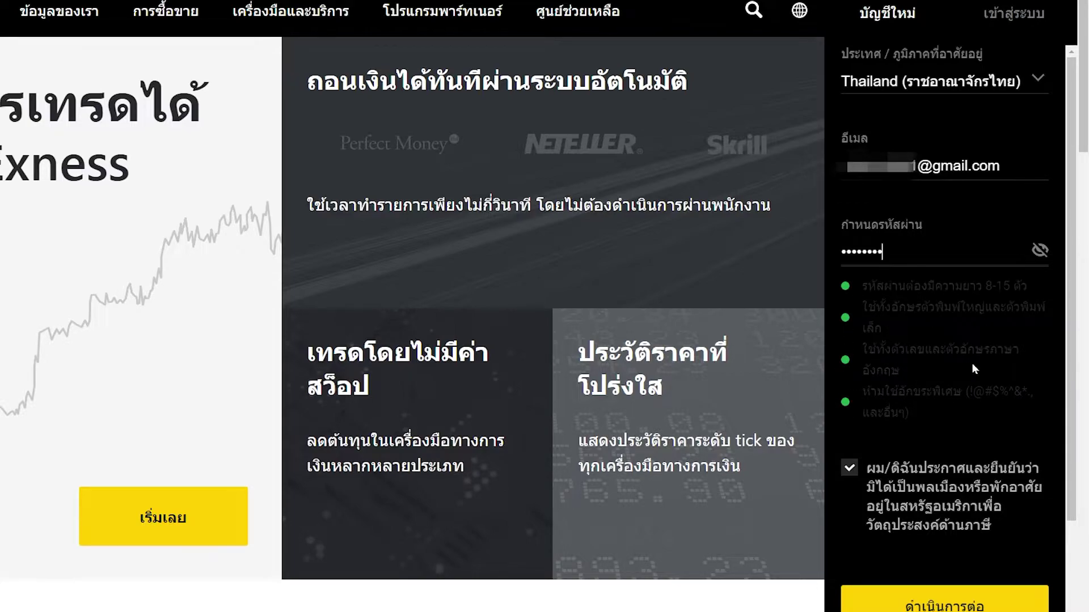
pyautogui.click(944, 602)
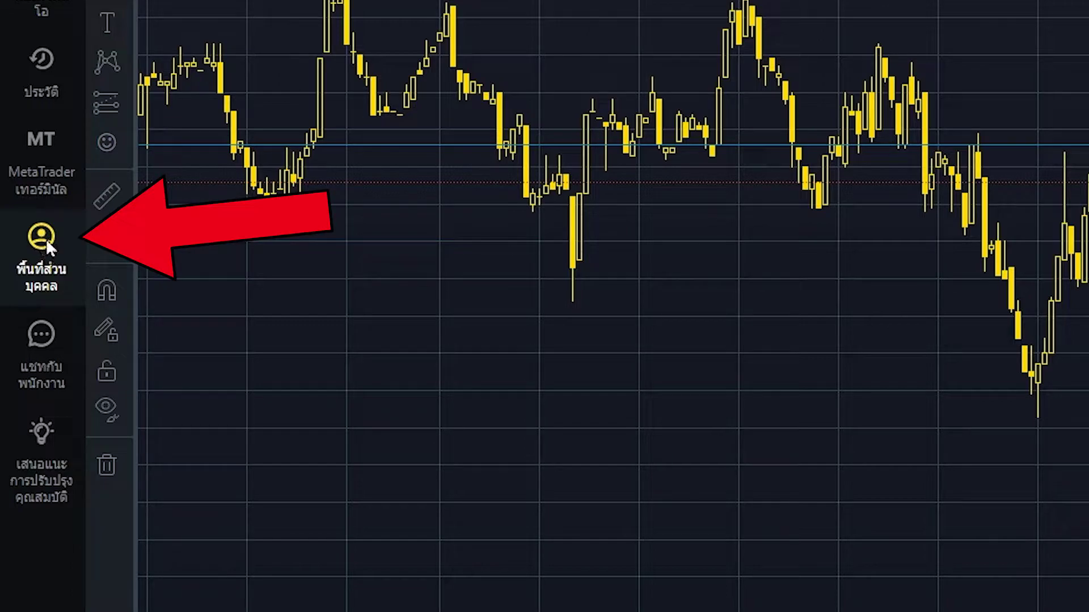
# - Open the Personal Area, check the demo account's 10,000 USD balance, then return to real accounts
pyautogui.click(48, 247)
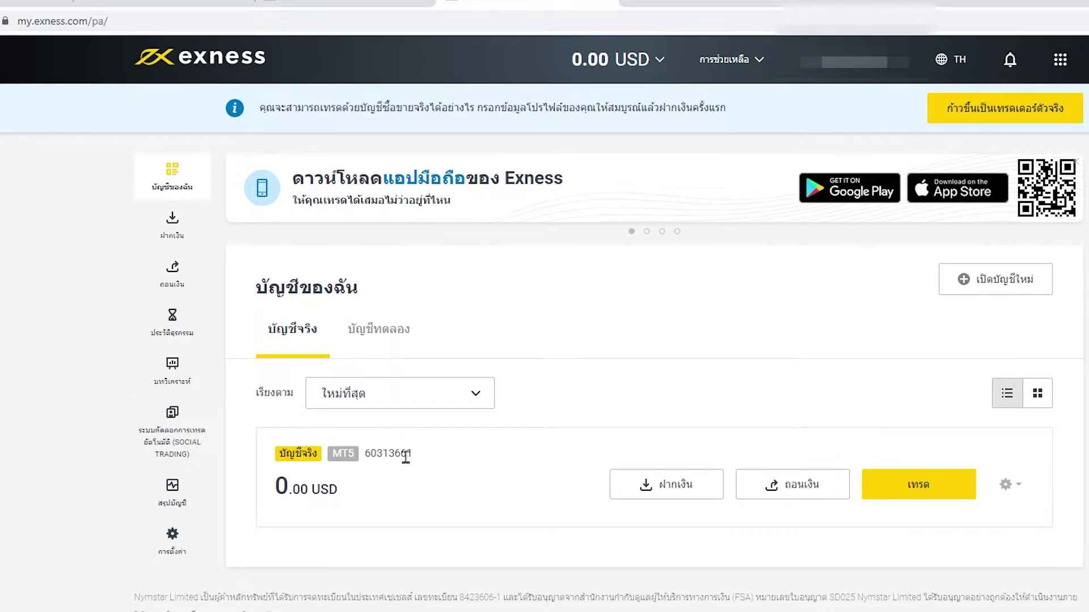
pyautogui.click(386, 328)
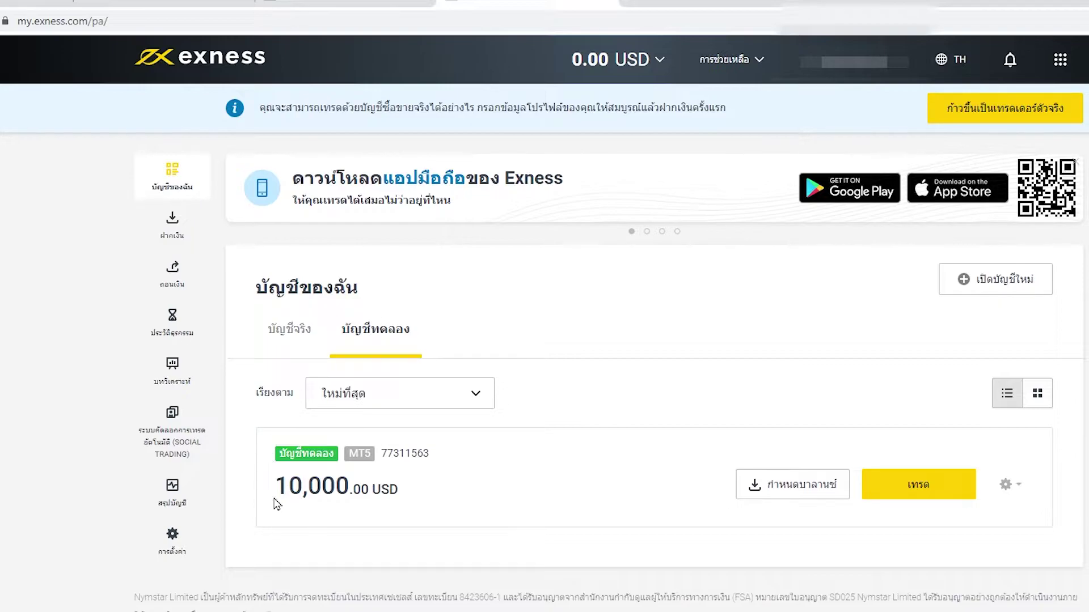
pyautogui.moveTo(287, 487); pyautogui.dragTo(377, 489)
pyautogui.click(411, 493)
pyautogui.click(290, 331)
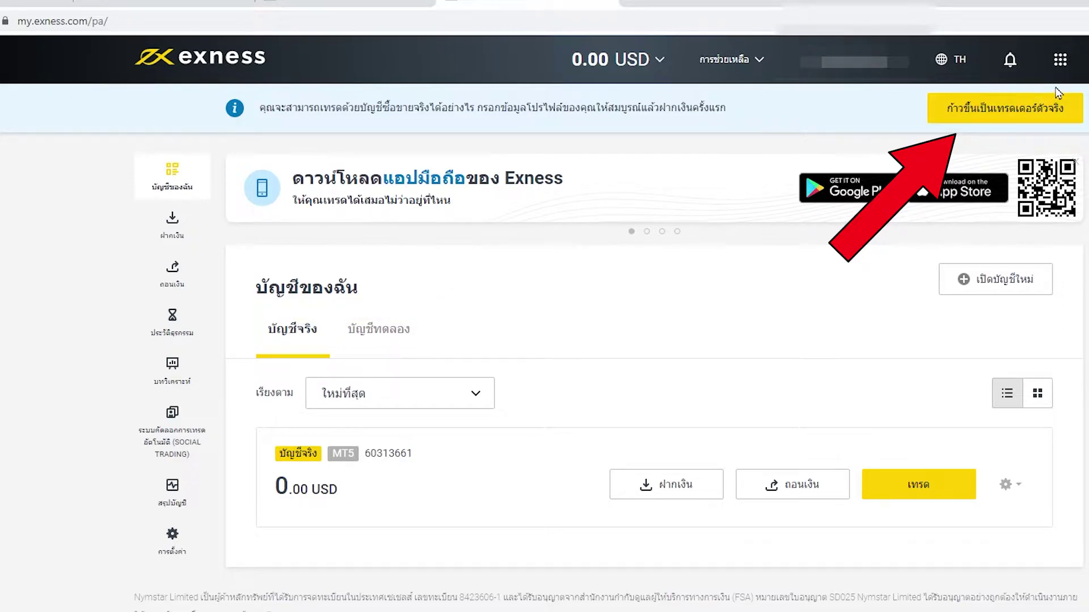
# - Start real-trader verification and request an email verification code
pyautogui.click(1024, 113)
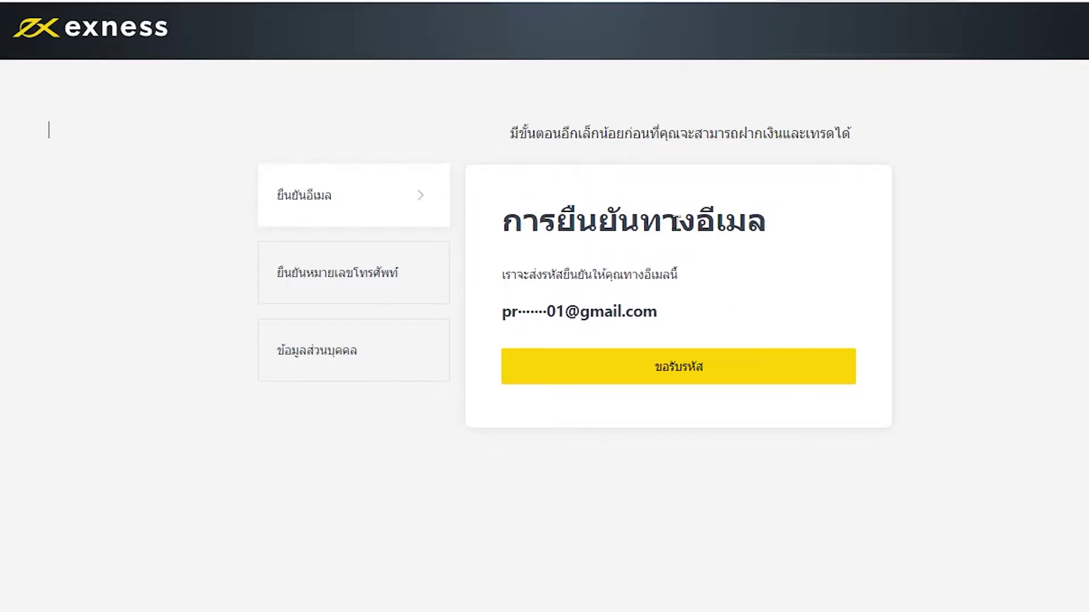
pyautogui.click(666, 377)
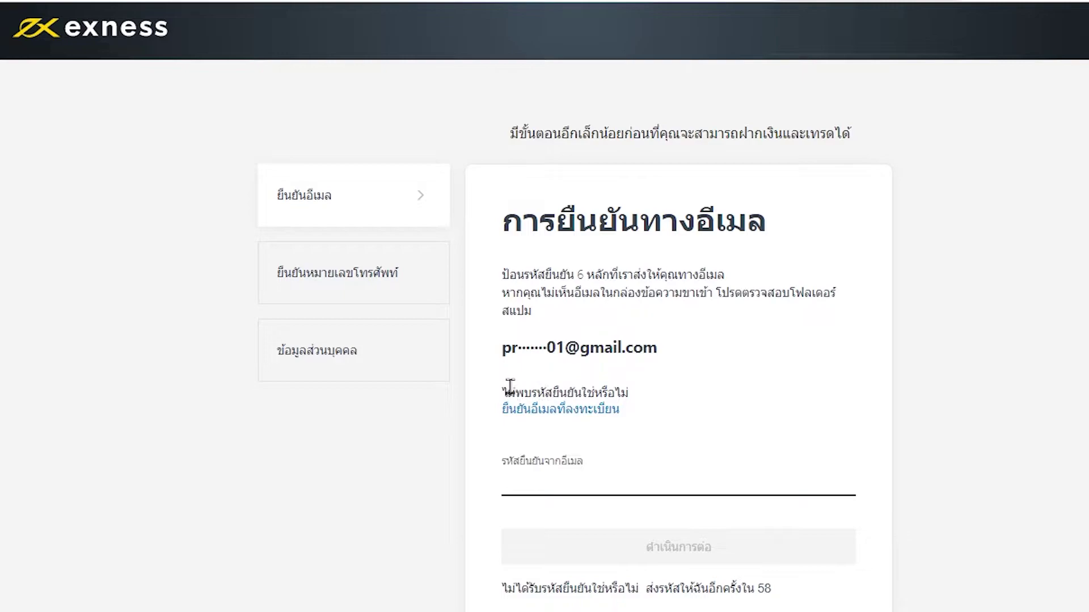
pyautogui.moveTo(498, 348); pyautogui.dragTo(669, 357)
pyautogui.click(653, 370)
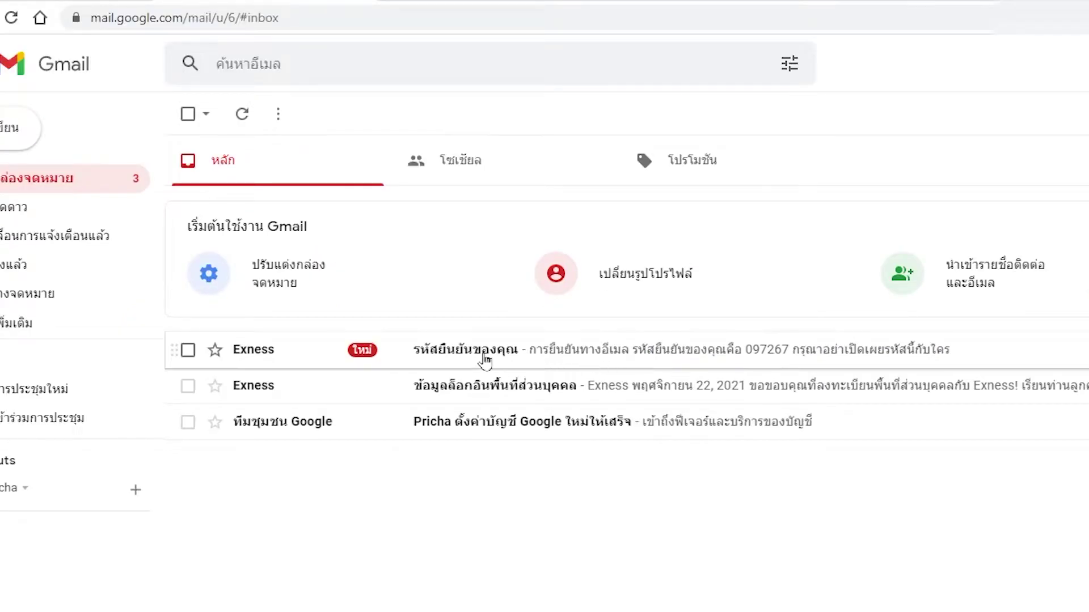
# - Copy the 6-digit verification code from the Exness email in Gmail
pyautogui.click(330, 357)
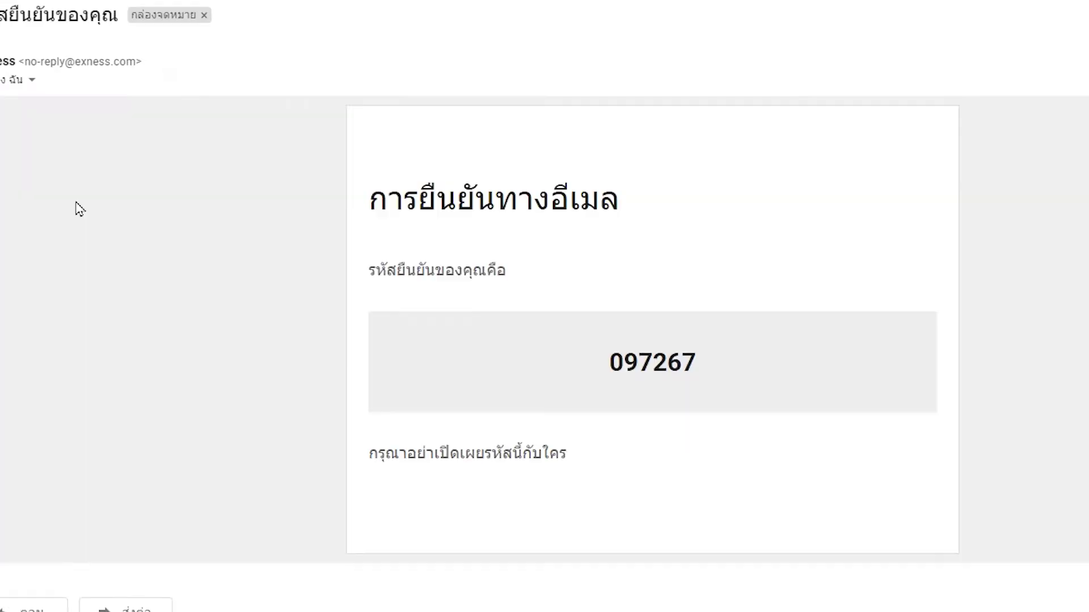
pyautogui.moveTo(610, 361); pyautogui.dragTo(697, 362)
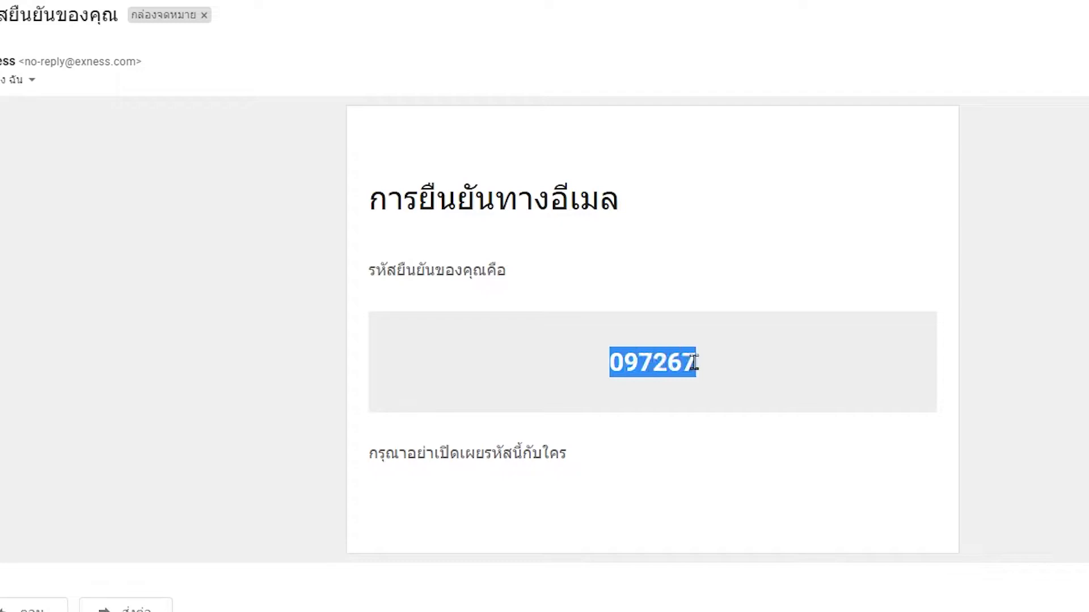
pyautogui.rightClick(672, 373)
pyautogui.click(683, 381)
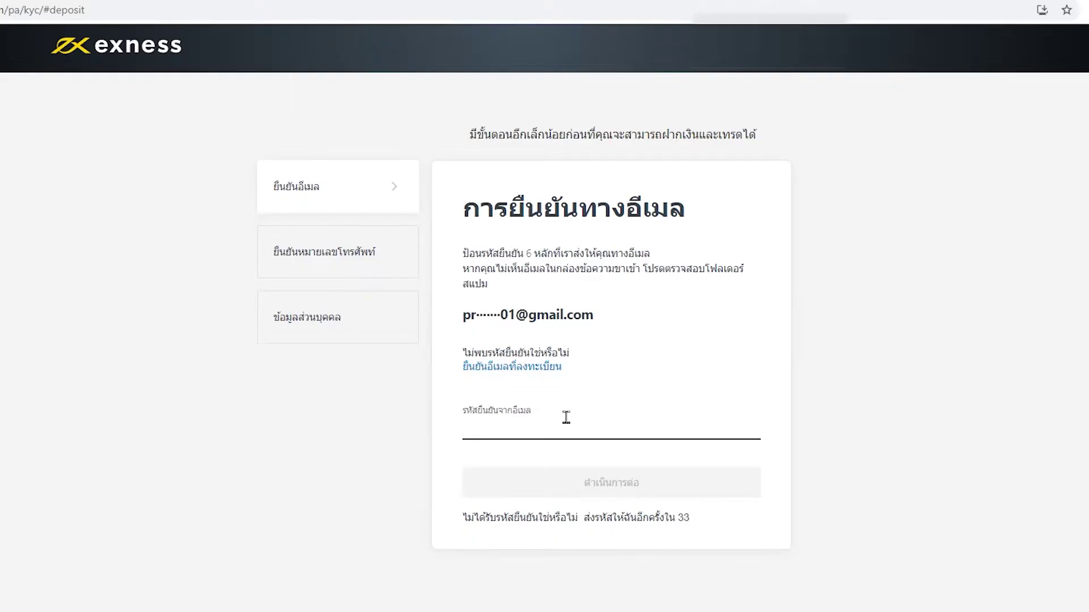
# - Paste and submit the email verification code, then reload the page after the error
pyautogui.rightClick(522, 432)
pyautogui.click(557, 520)
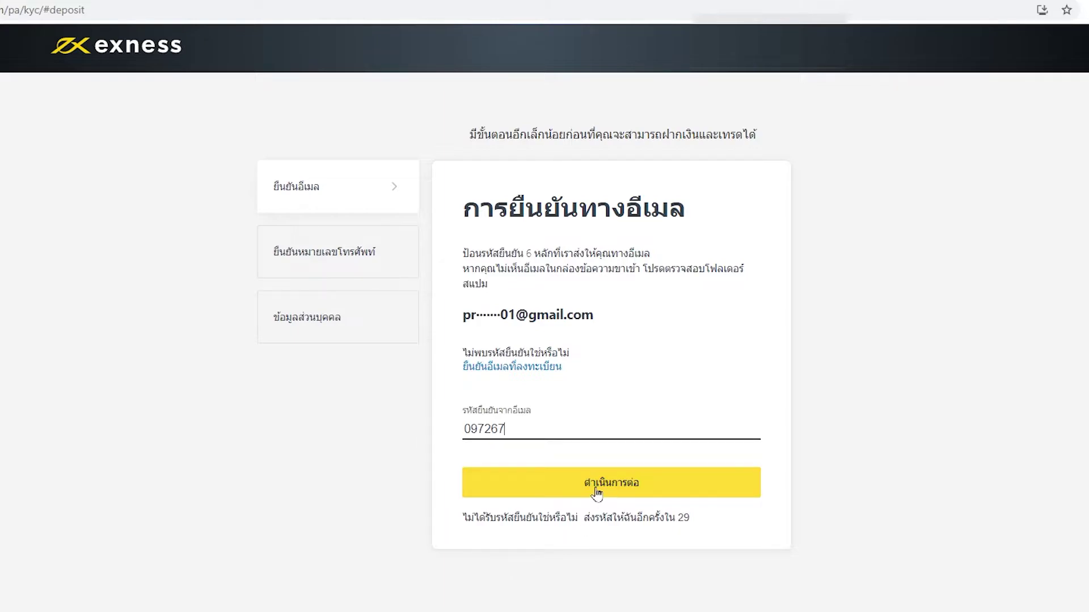
pyautogui.click(630, 486)
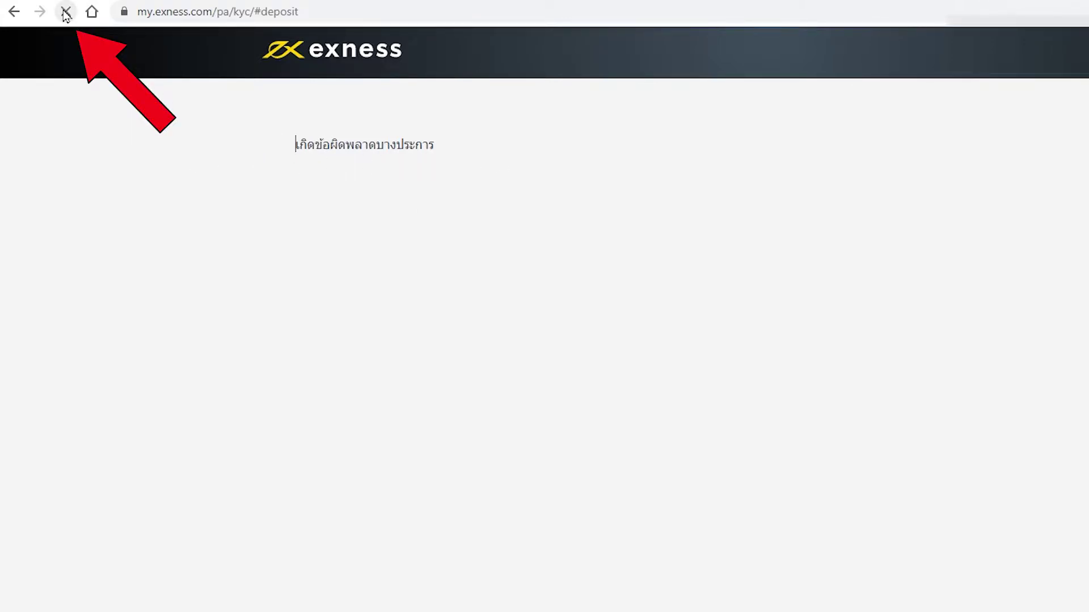
pyautogui.click(65, 15)
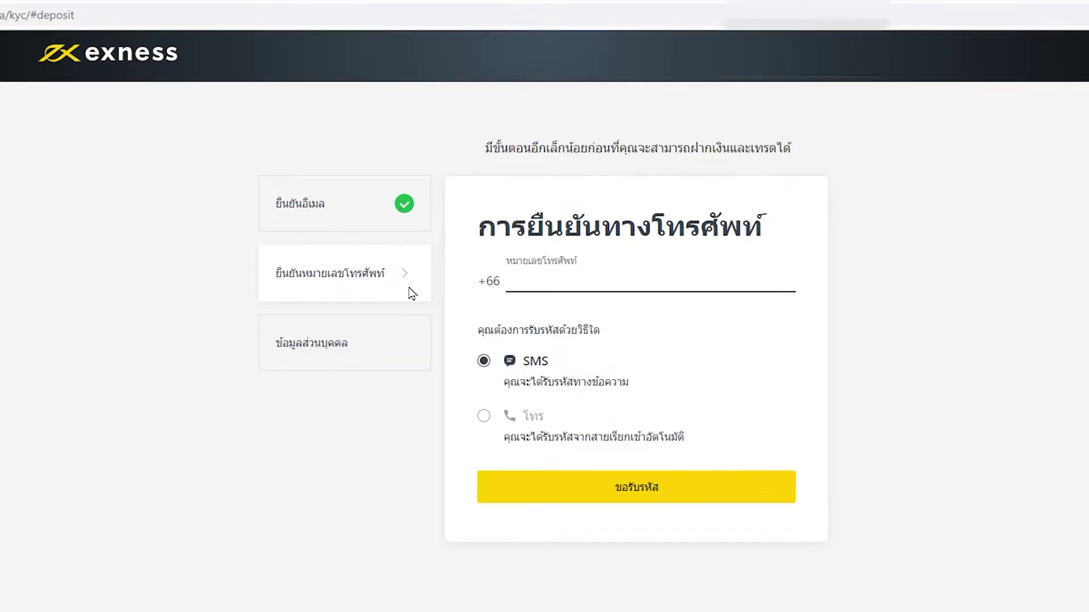
pyautogui.hotkey('ctrl', '+')
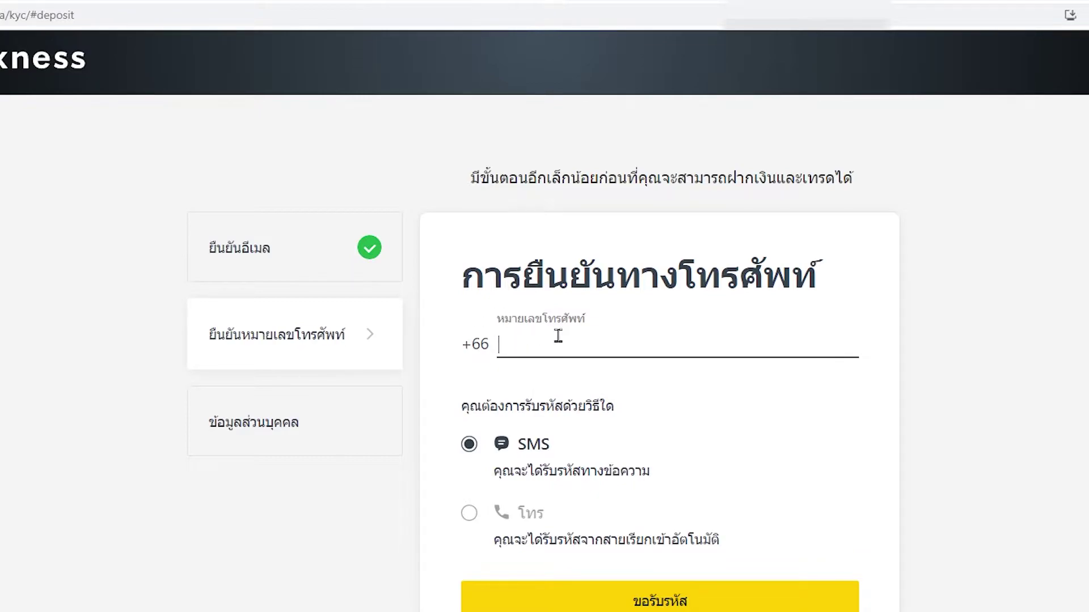
pyautogui.hotkey('ctrl', 'v')
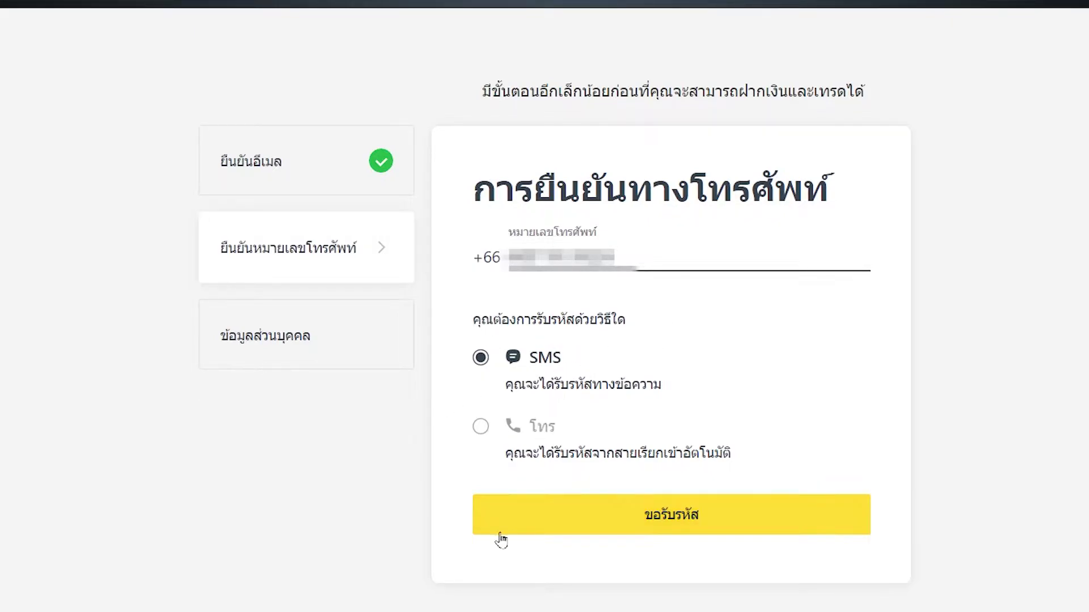
pyautogui.click(628, 523)
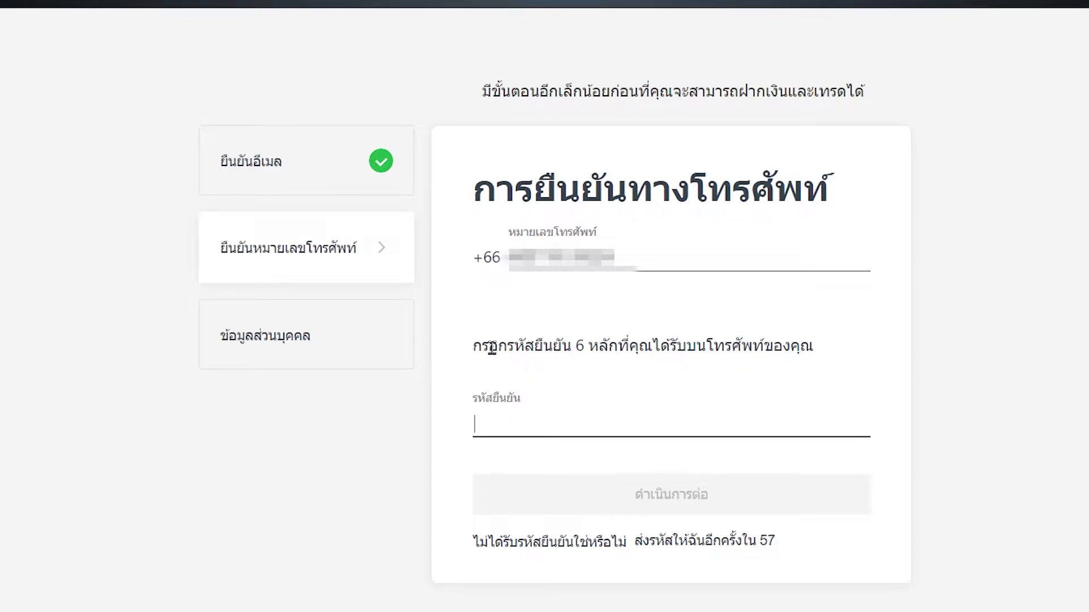
pyautogui.moveTo(491, 347); pyautogui.dragTo(619, 347)
pyautogui.click(473, 344)
pyautogui.moveTo(686, 347); pyautogui.dragTo(792, 347)
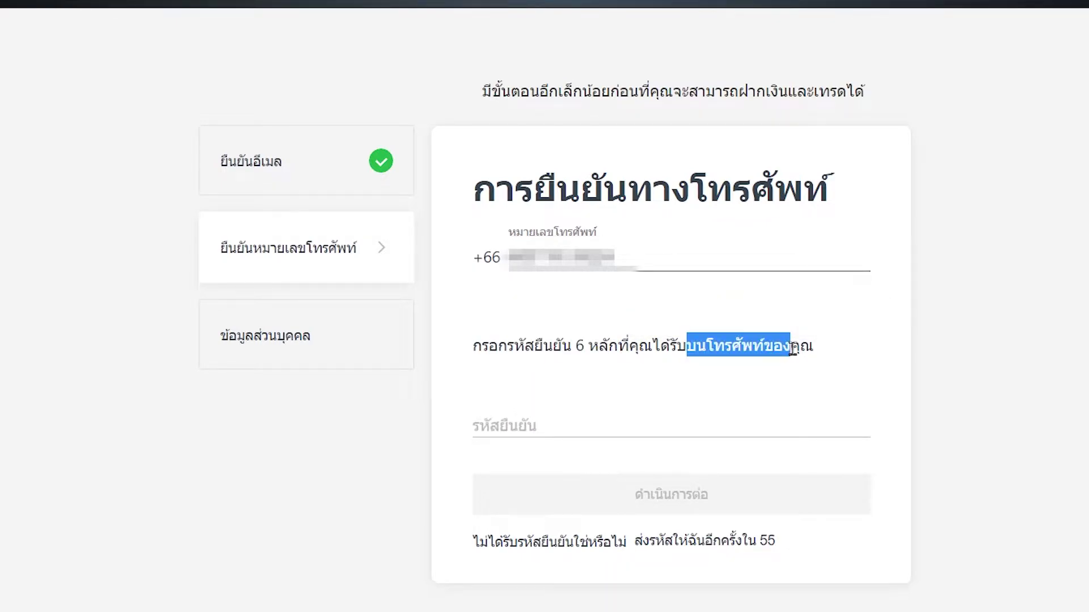
pyautogui.click(532, 430)
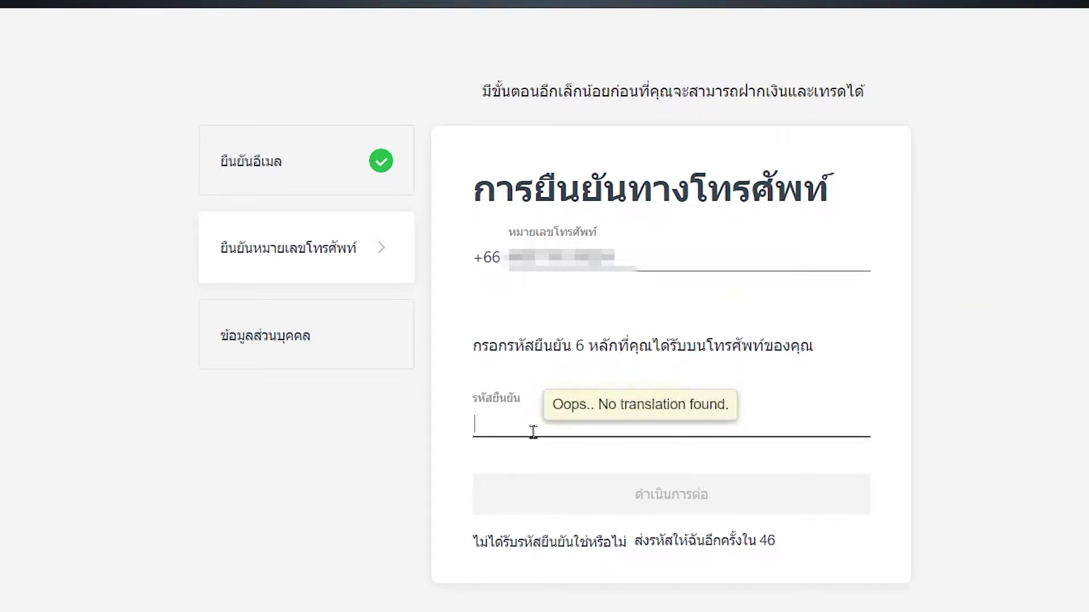
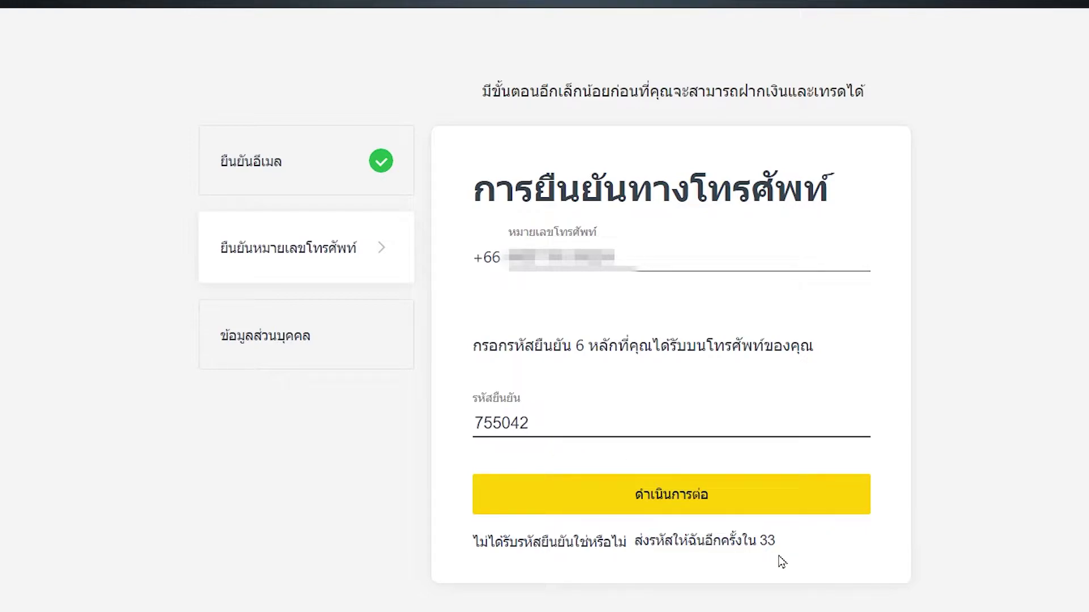
pyautogui.click(690, 491)
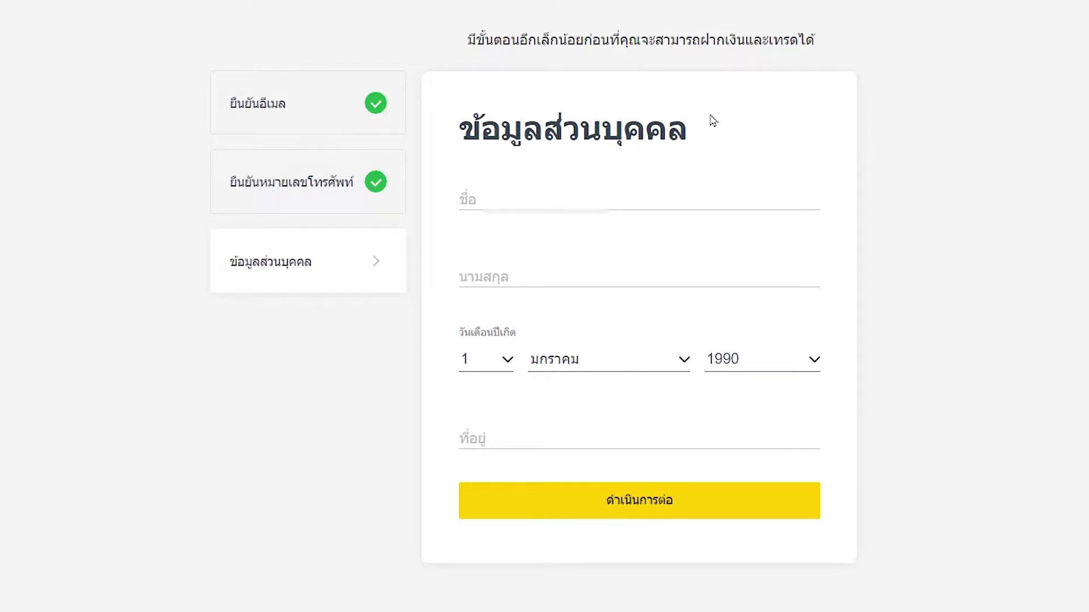
# - Fill in first name, last name, birth date and address, and submit the personal details
pyautogui.click(533, 196)
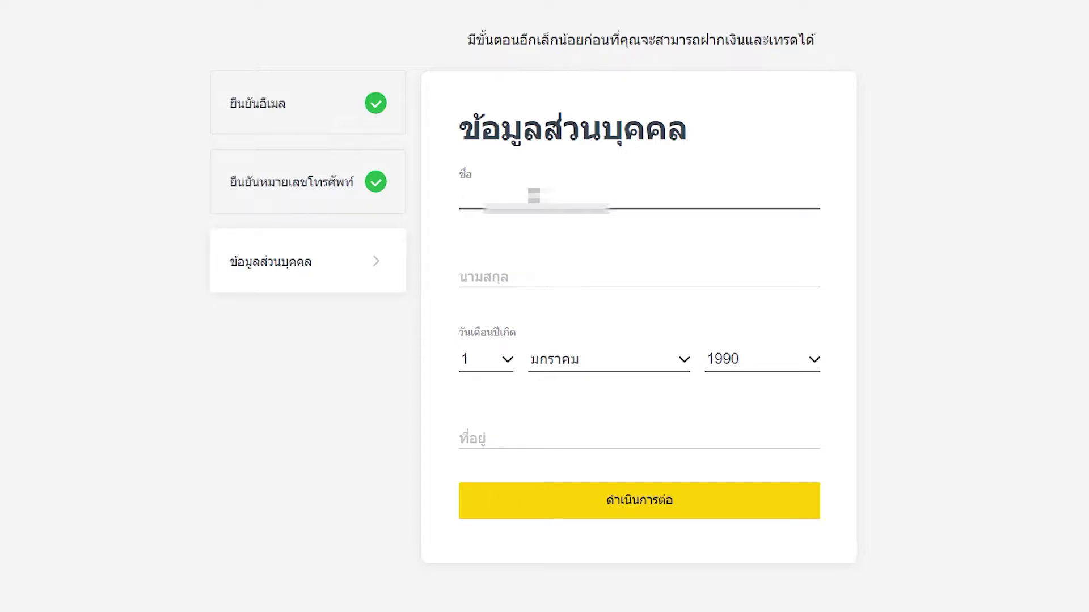
pyautogui.click(759, 360)
pyautogui.scroll(-3, 821, 433)
pyautogui.click(741, 454)
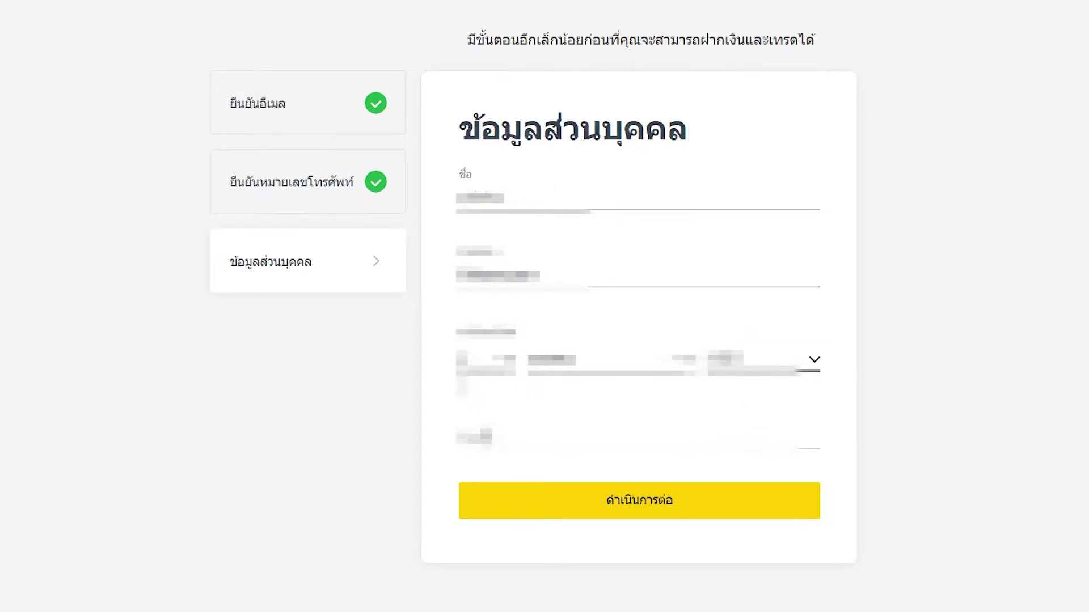
pyautogui.press('Tab')
pyautogui.press('Down')
pyautogui.press('Return')
pyautogui.click(672, 508)
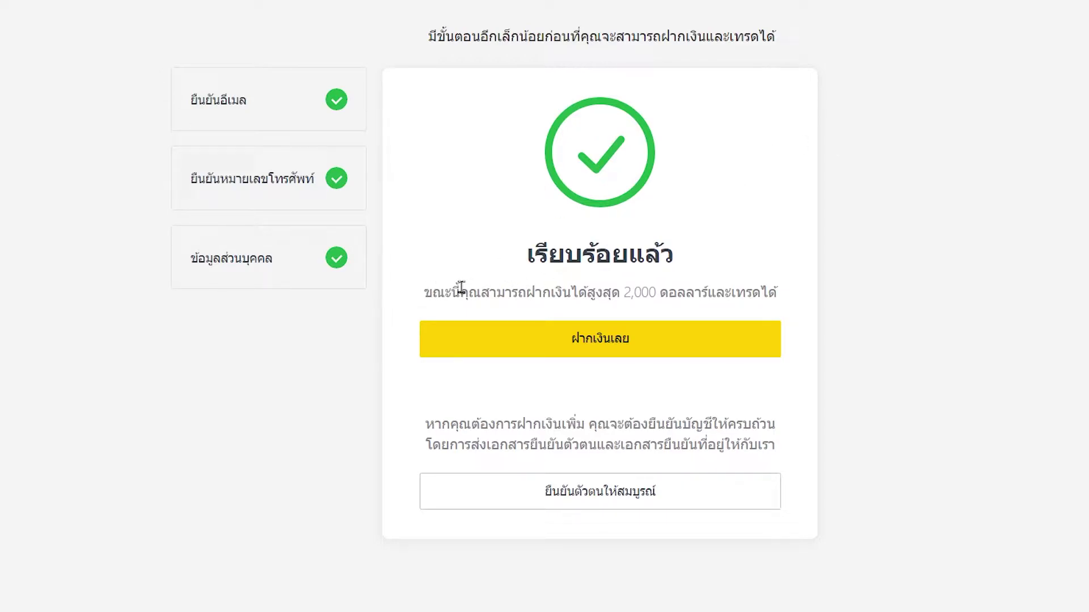
# - Note the 2,000 USD deposit limit and start full profile verification
pyautogui.moveTo(617, 294); pyautogui.dragTo(709, 294)
pyautogui.click(777, 292)
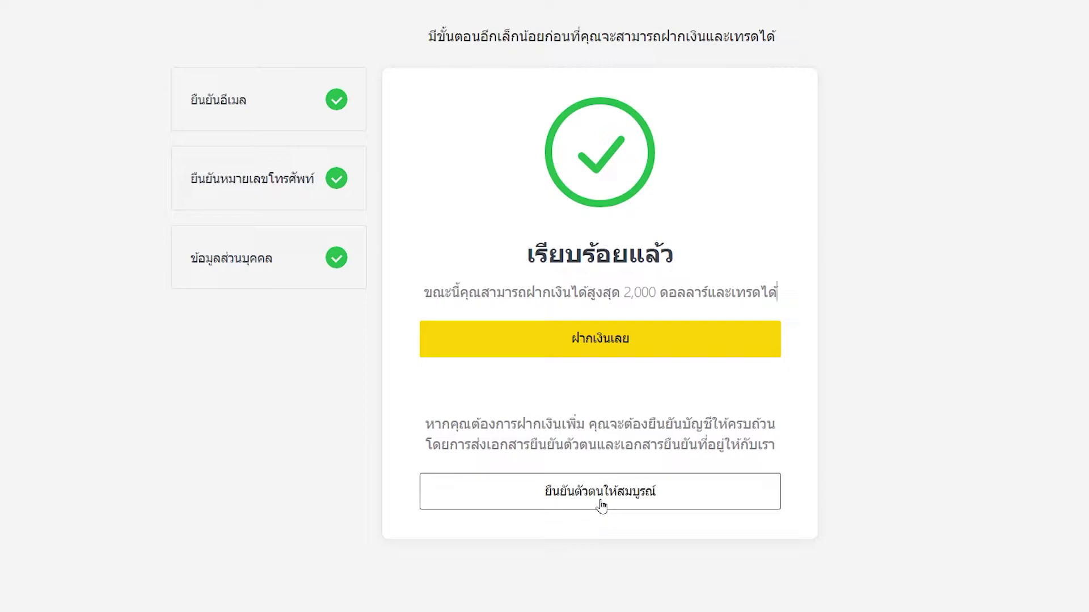
pyautogui.click(586, 498)
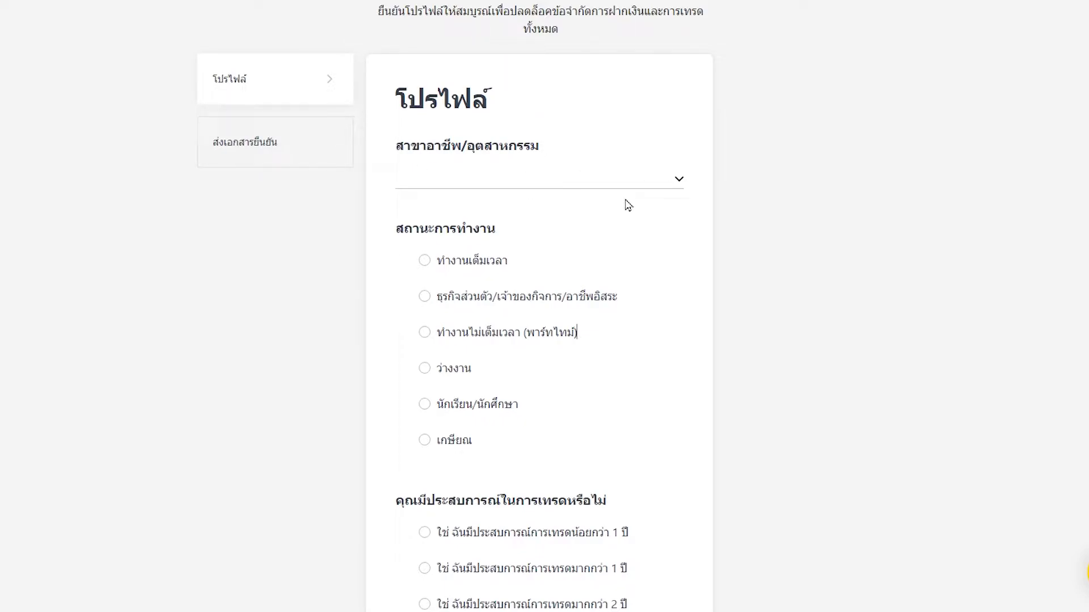
# - Set the industry to marketing/advertising and the work status to self-employed/business owner
pyautogui.click(678, 185)
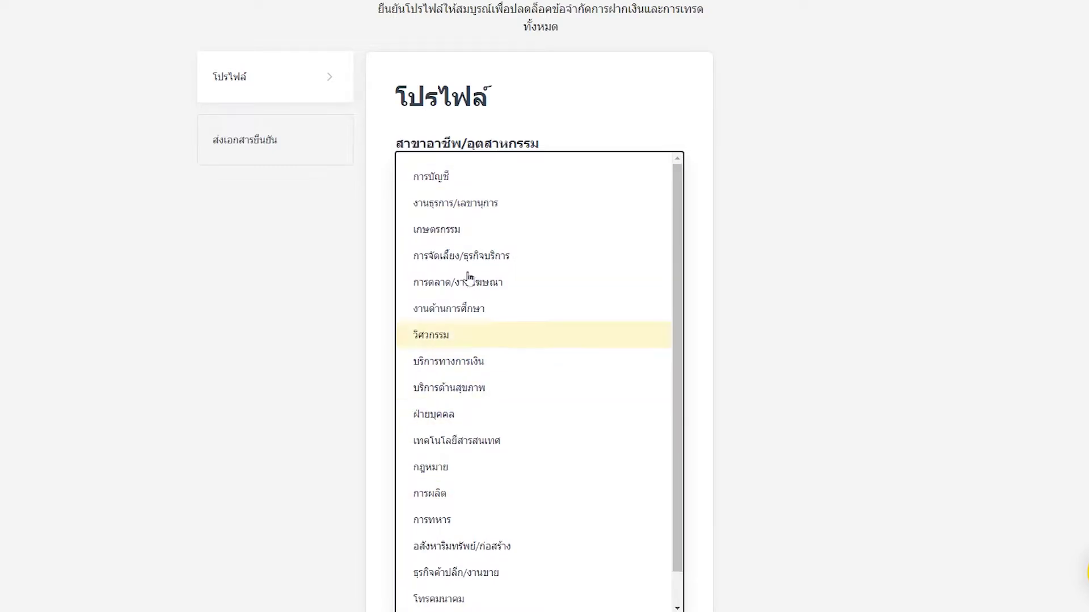
pyautogui.click(457, 282)
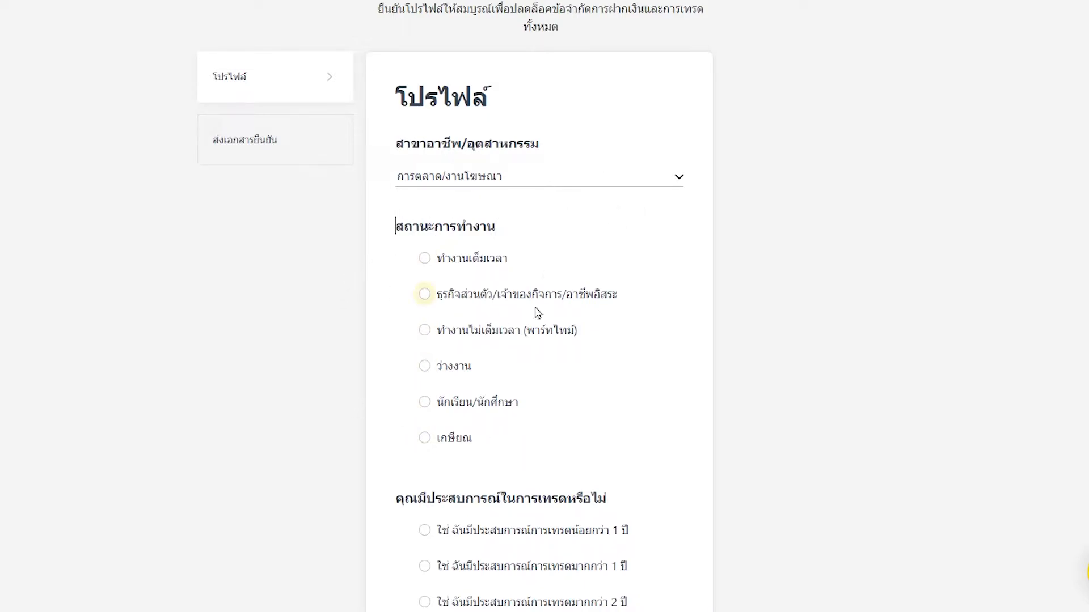
pyautogui.click(425, 294)
pyautogui.scroll(-7, 539, 306)
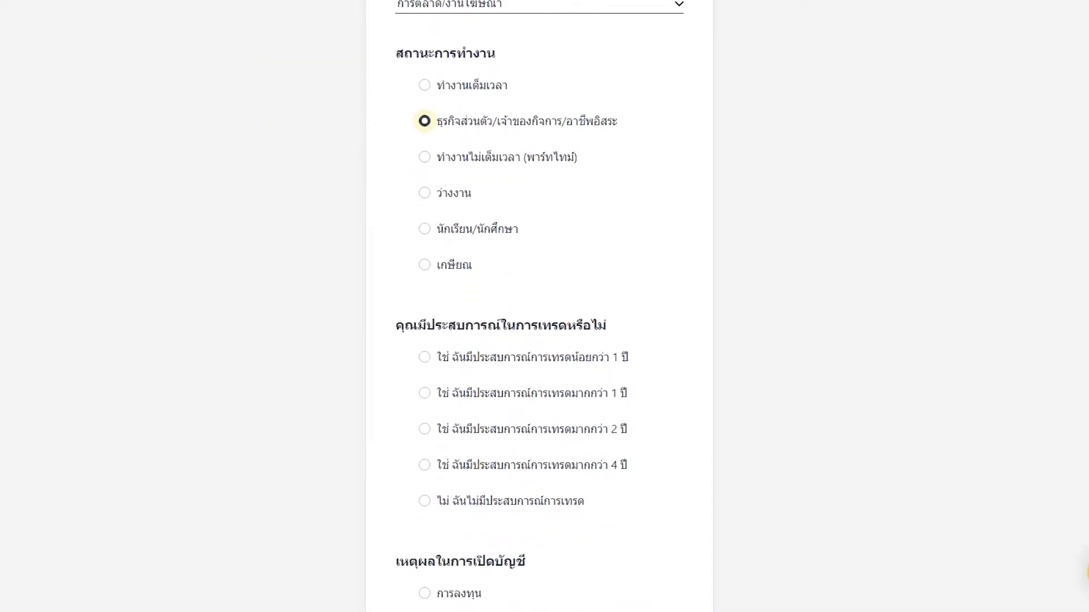
pyautogui.scroll(-1, 539, 307)
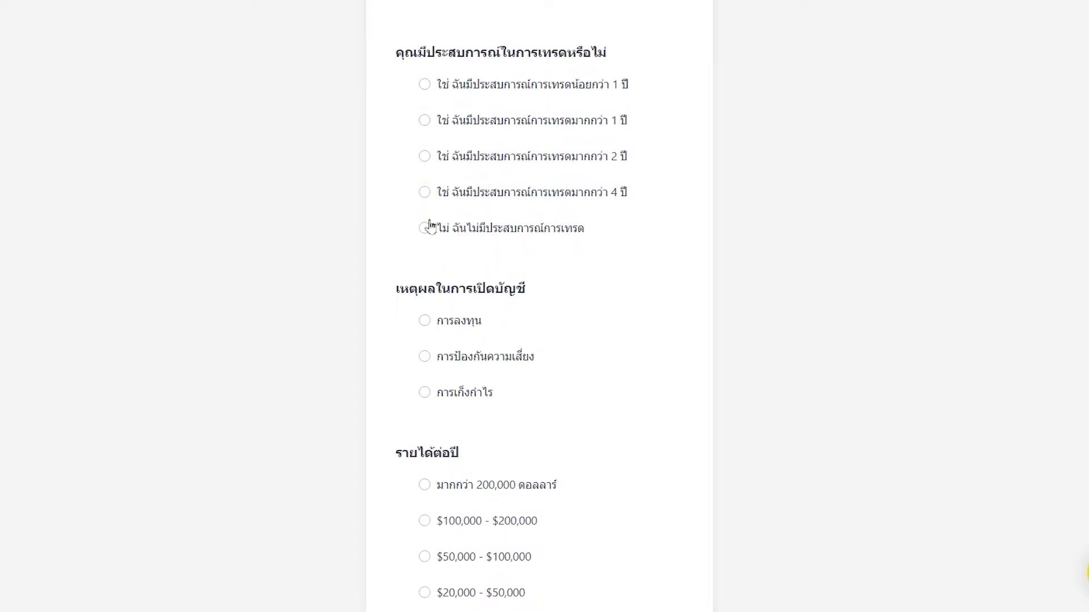
pyautogui.scroll(3, 576, 267)
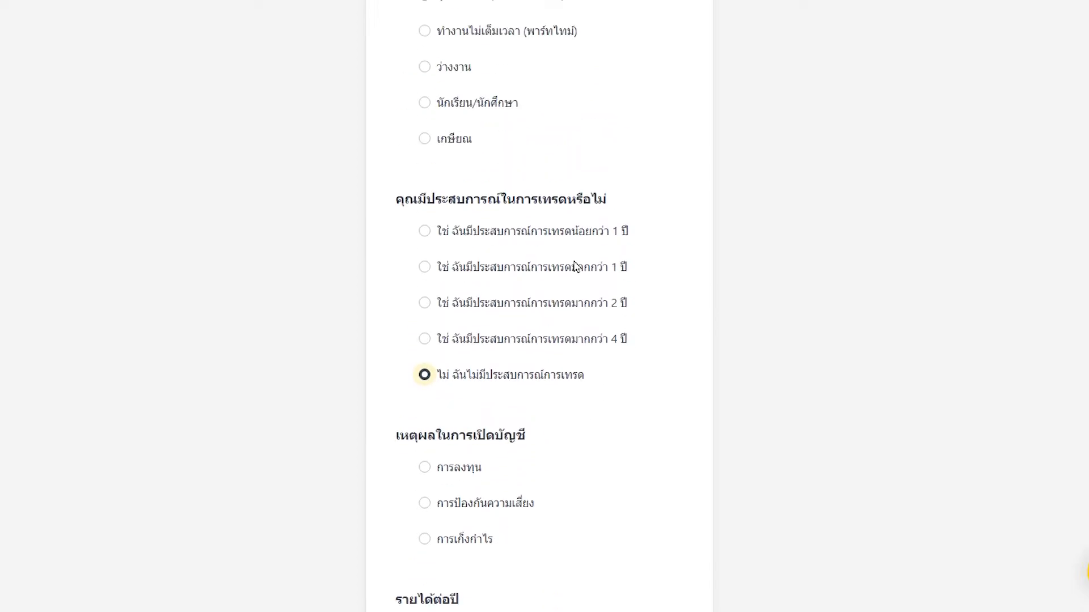
pyautogui.scroll(-8, 539, 307)
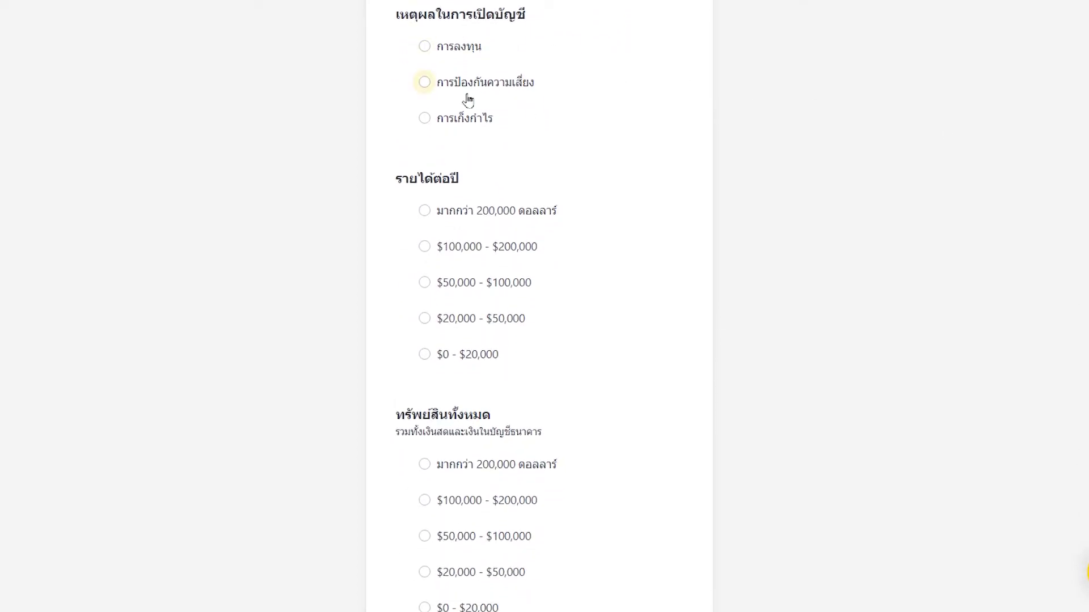
# - Choose speculation, $20,000-$50,000 income, $50,000-$100,000 assets, and work income, then submit the profile
pyautogui.click(421, 118)
pyautogui.scroll(-4, 424, 118)
pyautogui.click(424, 109)
pyautogui.scroll(-4, 408, 14)
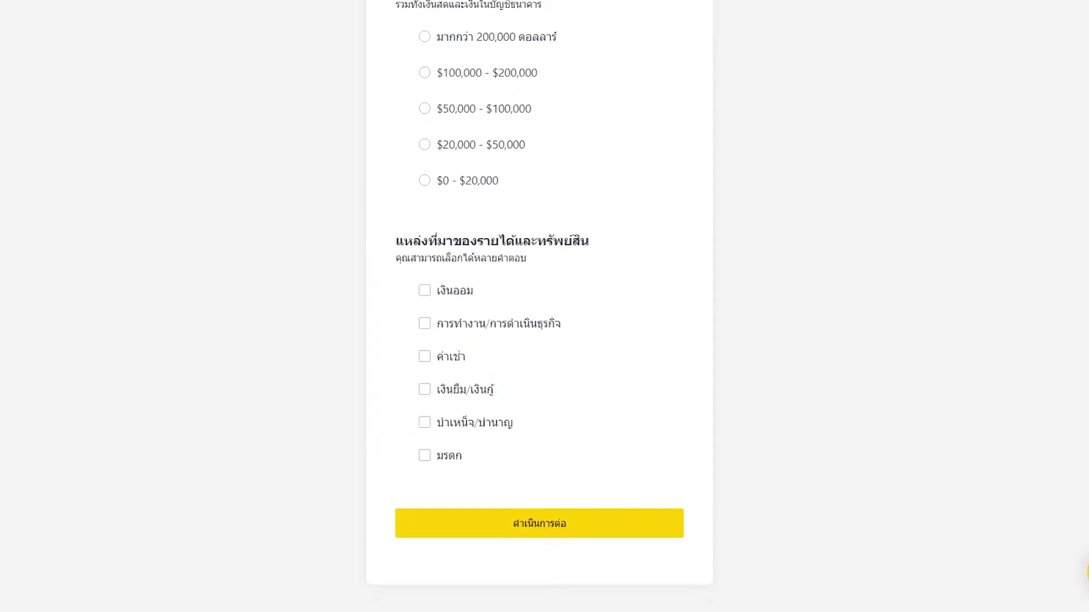
pyautogui.press('Up')
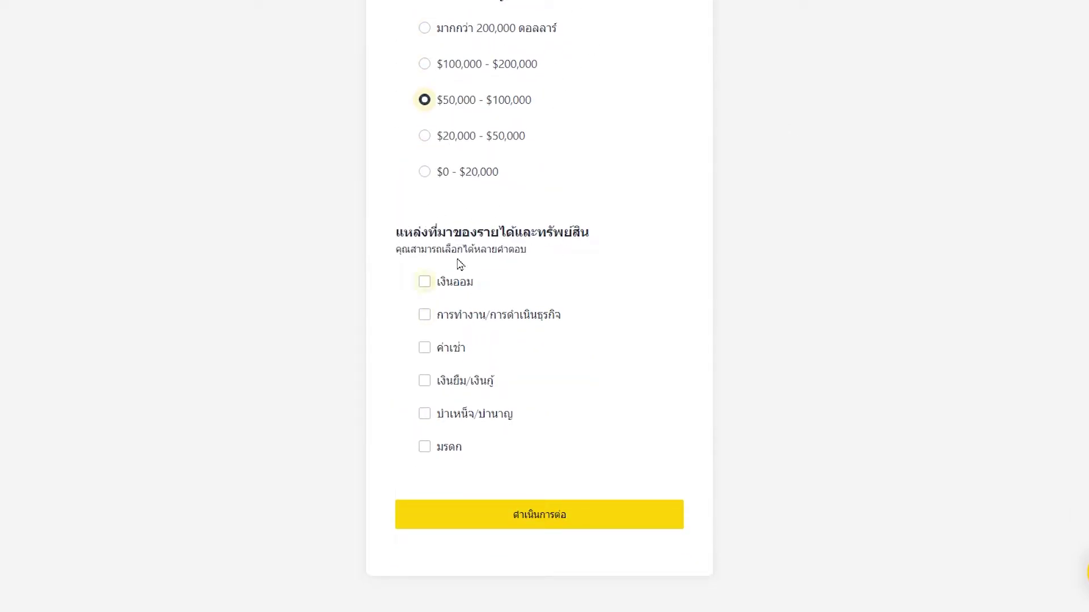
pyautogui.press('Tab')
pyautogui.press('Tab')
pyautogui.press('space')
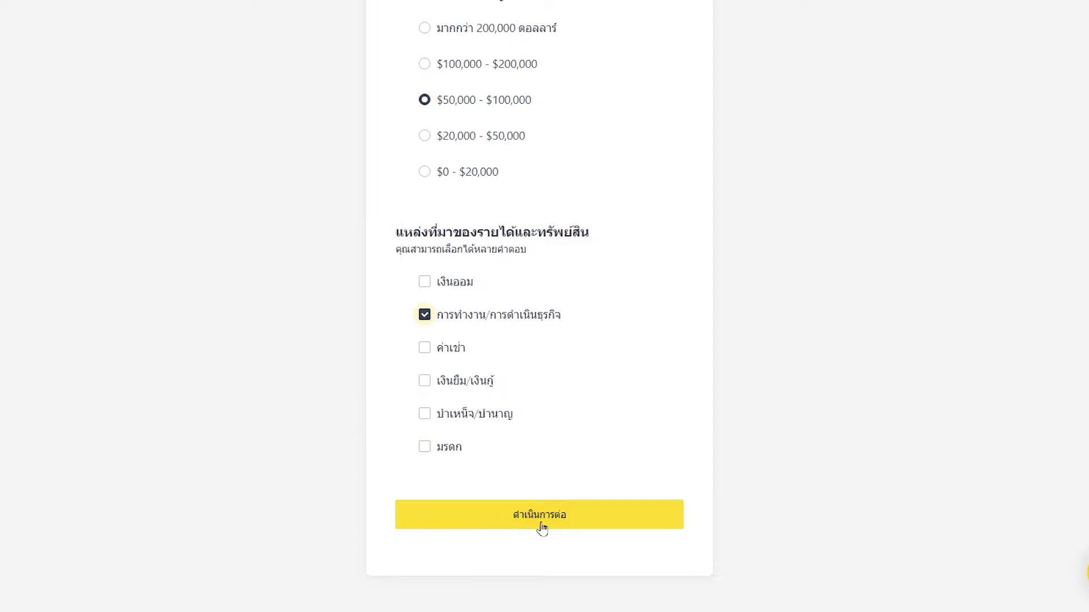
pyautogui.click(569, 518)
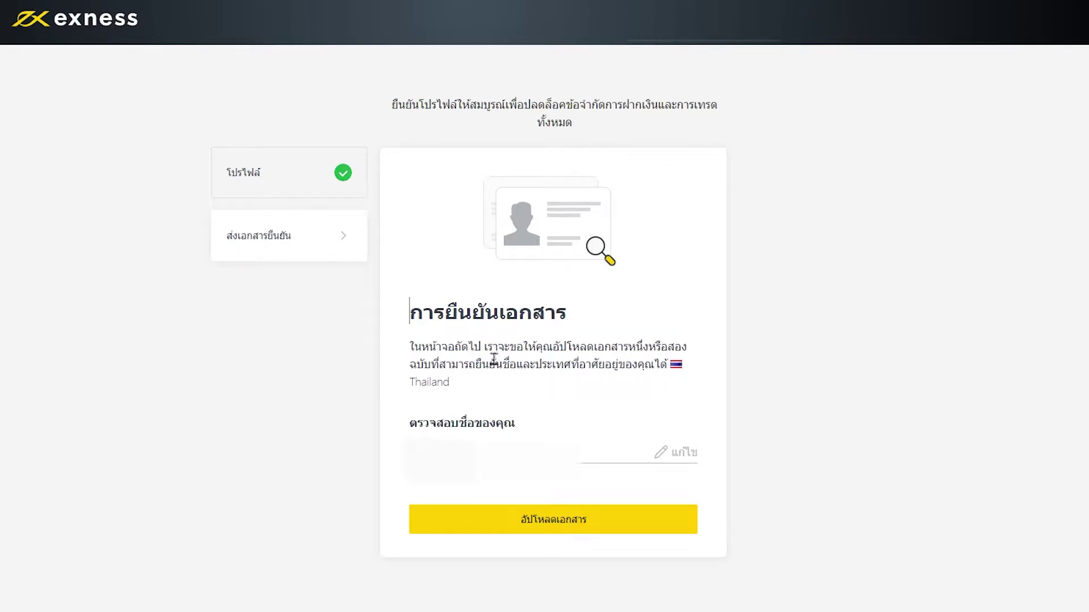
# - Start the identity document upload with national ID card as the document type
pyautogui.moveTo(532, 369)
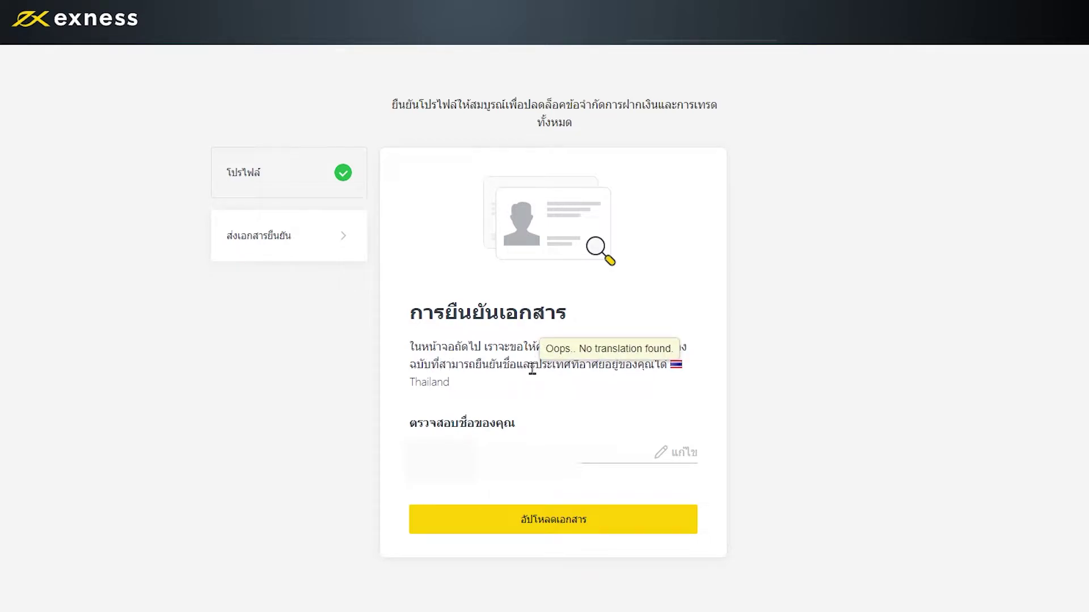
pyautogui.click(556, 522)
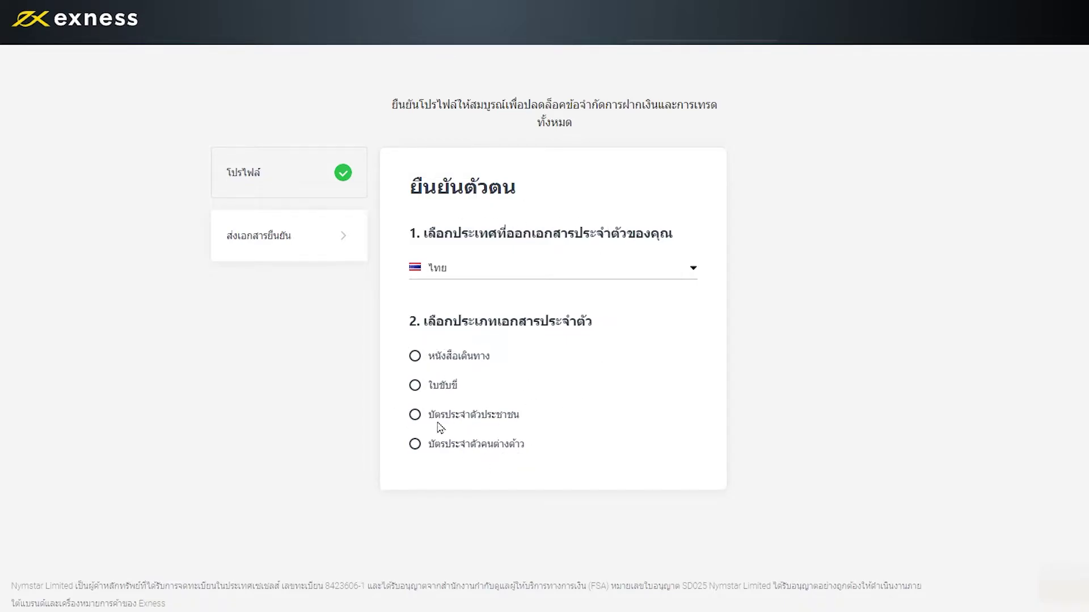
pyautogui.click(415, 415)
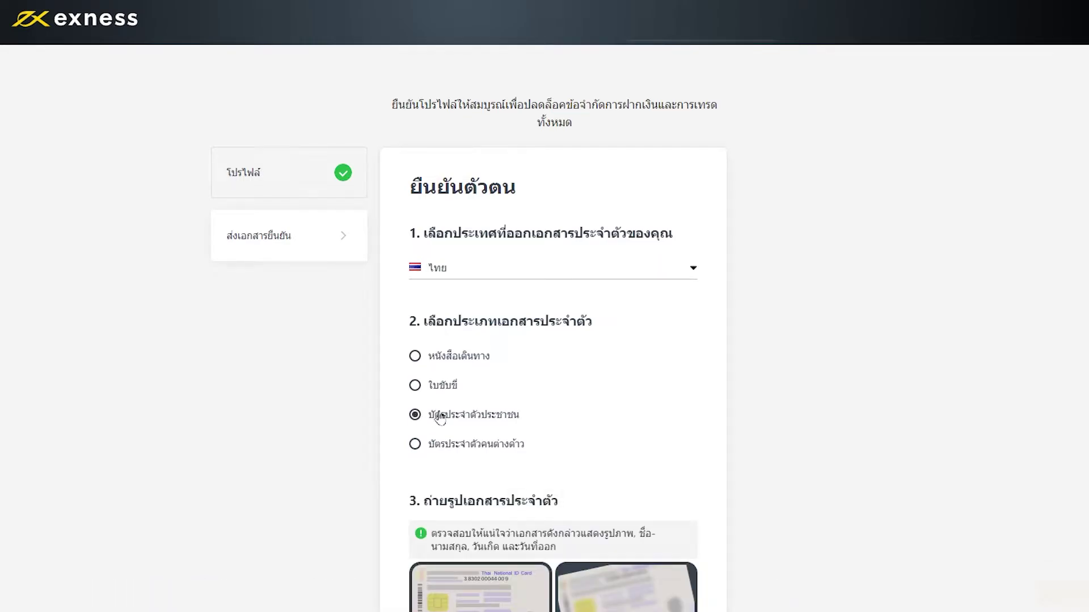
pyautogui.scroll(-3, 417, 418)
pyautogui.scroll(-5, 544, 306)
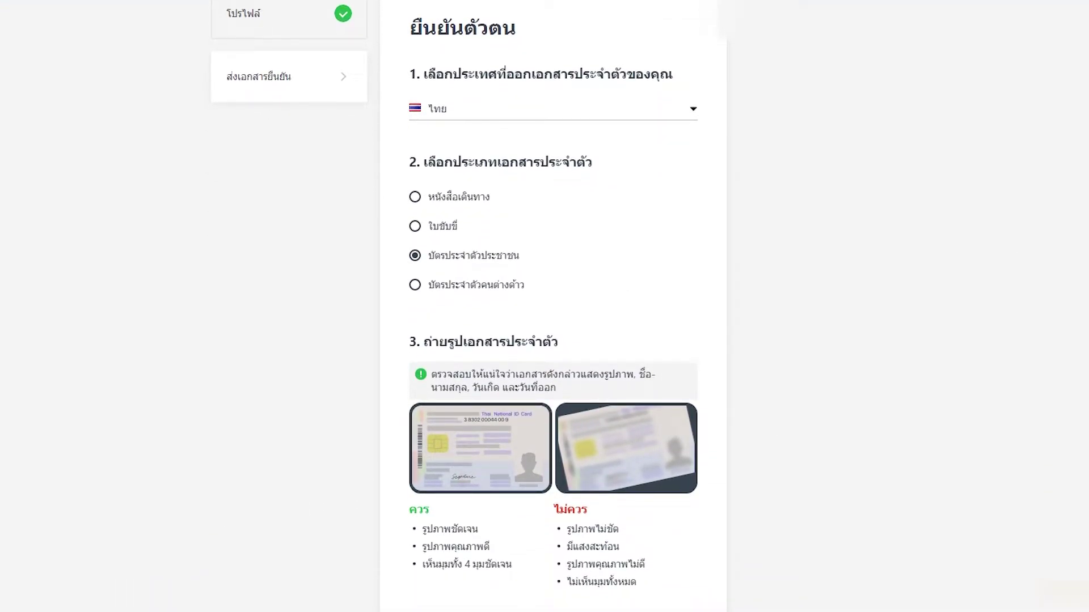
pyautogui.scroll(-5, 552, 306)
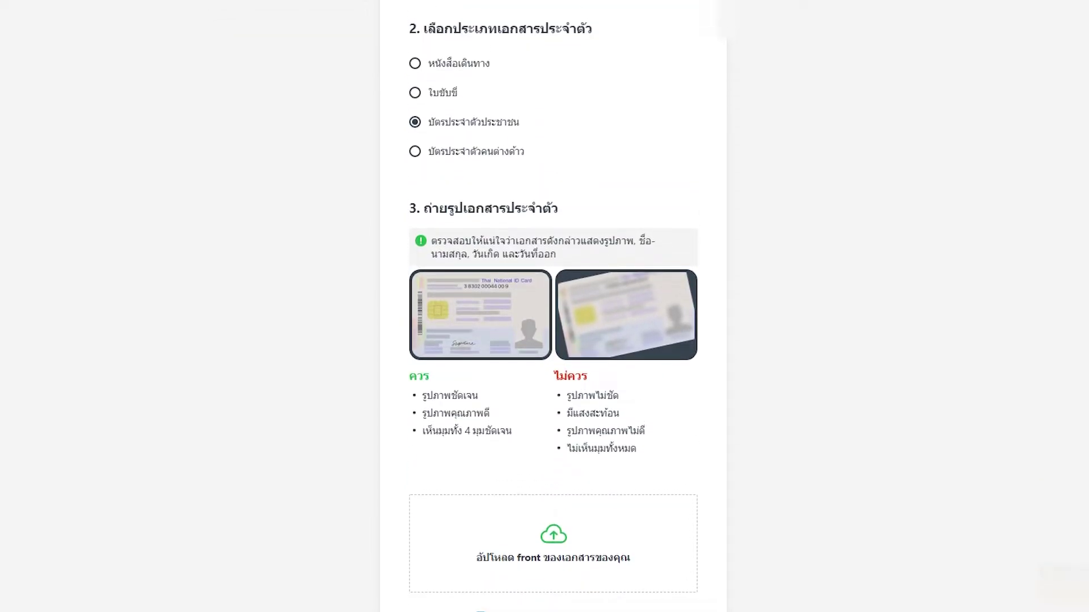
pyautogui.scroll(-5, 553, 307)
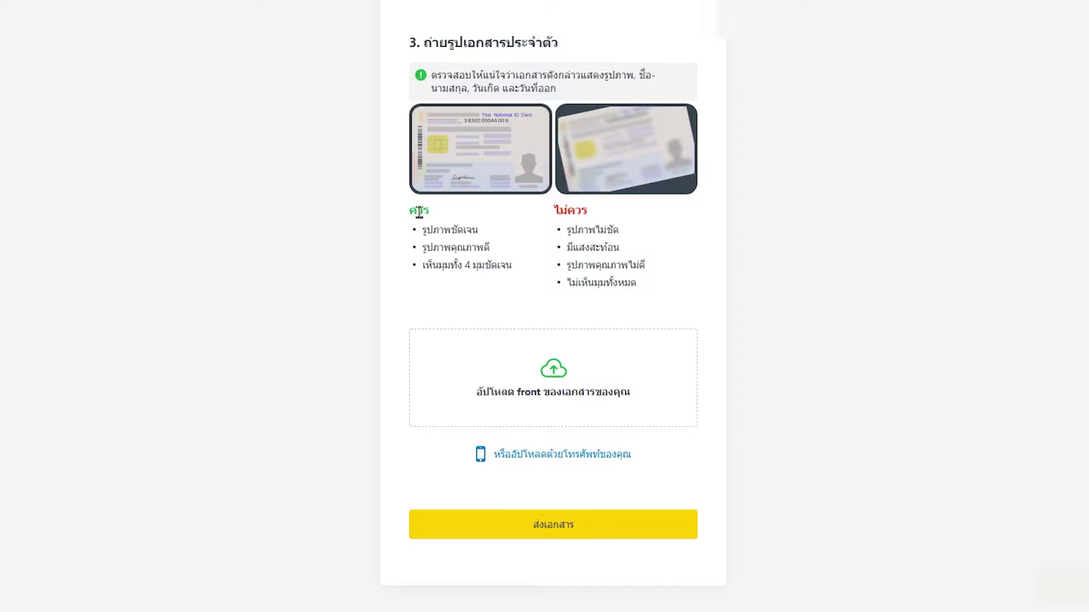
pyautogui.moveTo(419, 211); pyautogui.dragTo(466, 230)
pyautogui.click(462, 234)
# - Attach the ID card front image and submit it for verification
pyautogui.click(567, 370)
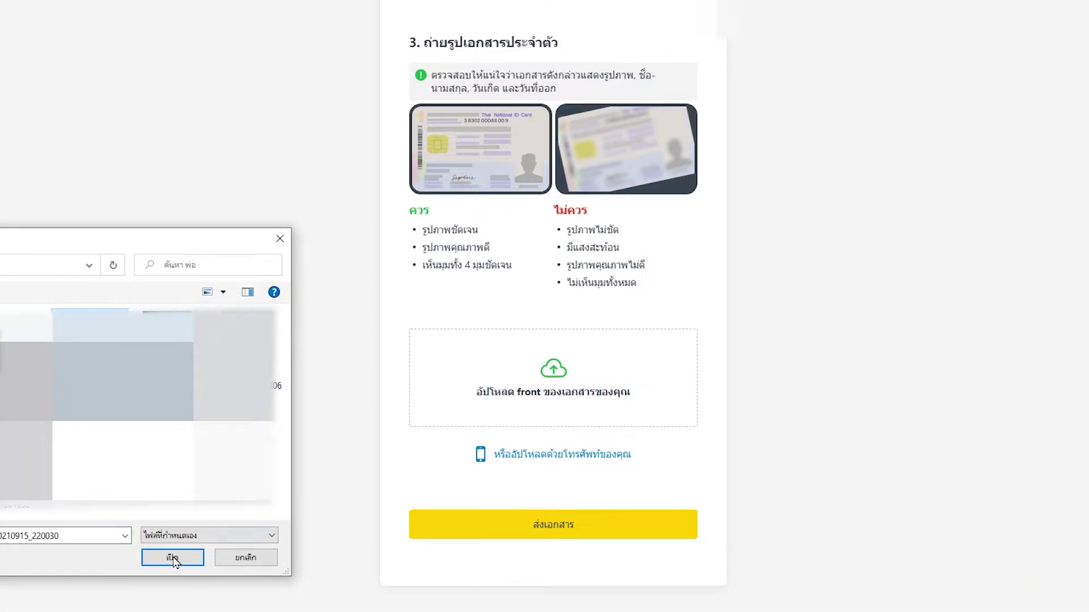
pyautogui.click(173, 558)
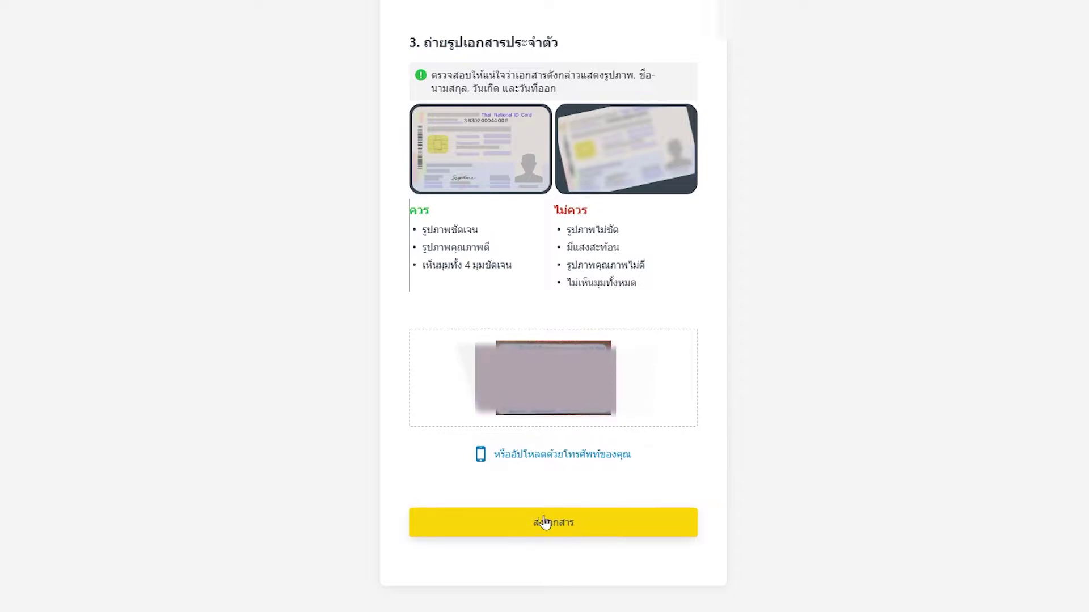
pyautogui.click(567, 530)
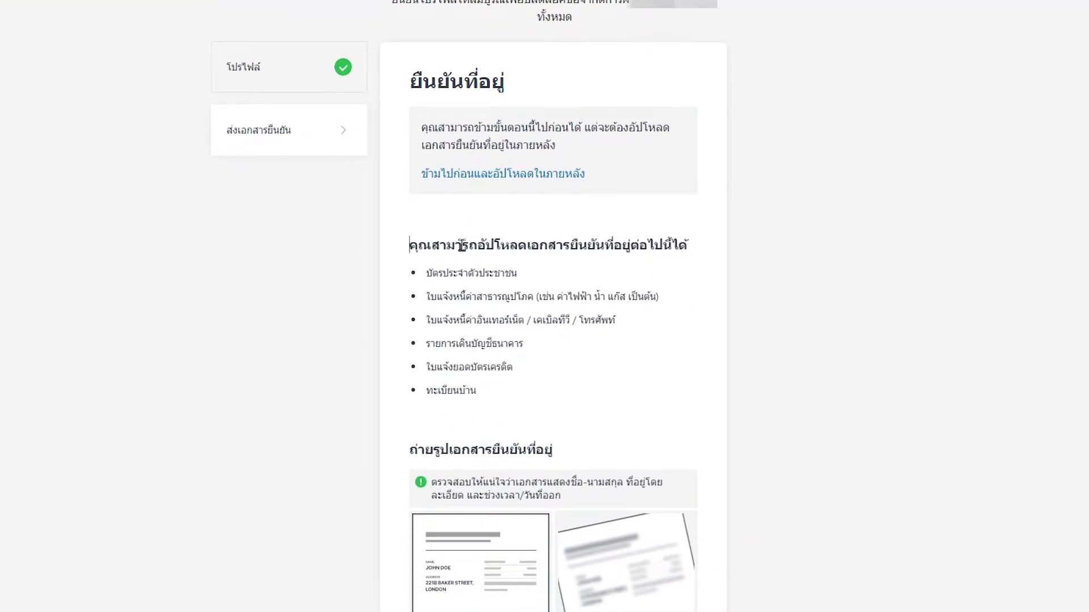
# - Review the acceptable proof-of-address documents: national ID card, bank statement, house registration
pyautogui.scroll(-1, 409, 245)
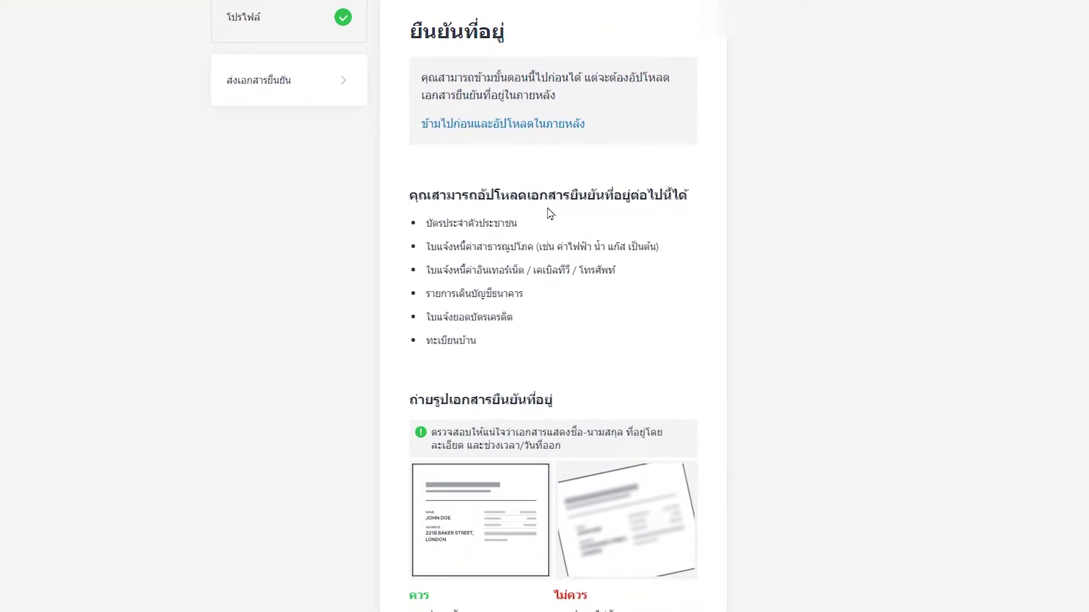
pyautogui.moveTo(428, 223); pyautogui.dragTo(517, 226)
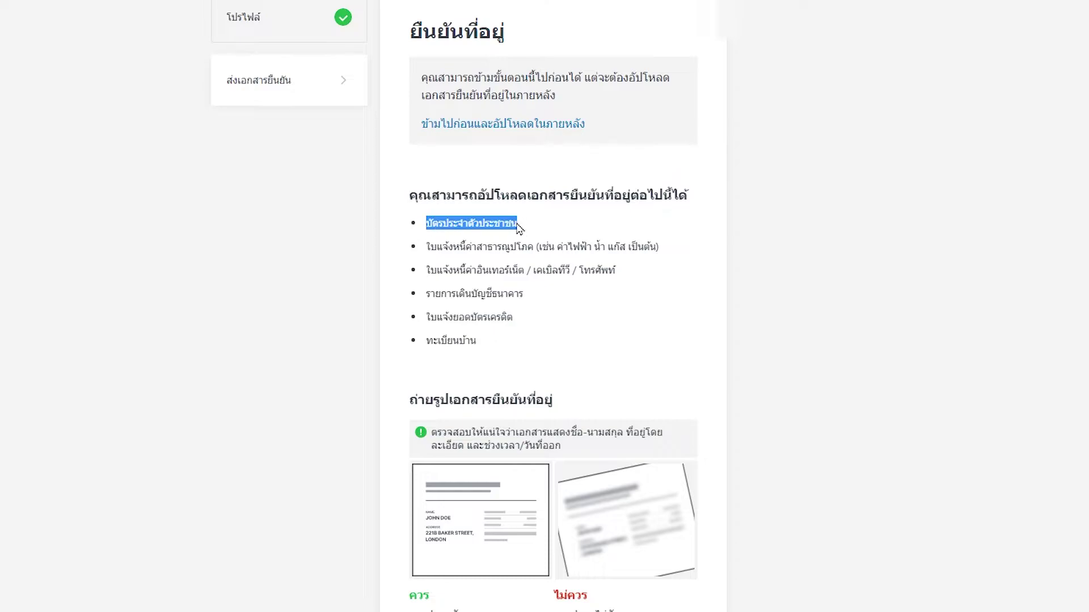
pyautogui.click(553, 266)
pyautogui.moveTo(431, 294); pyautogui.dragTo(492, 294)
pyautogui.moveTo(446, 338); pyautogui.dragTo(471, 339)
pyautogui.click(473, 340)
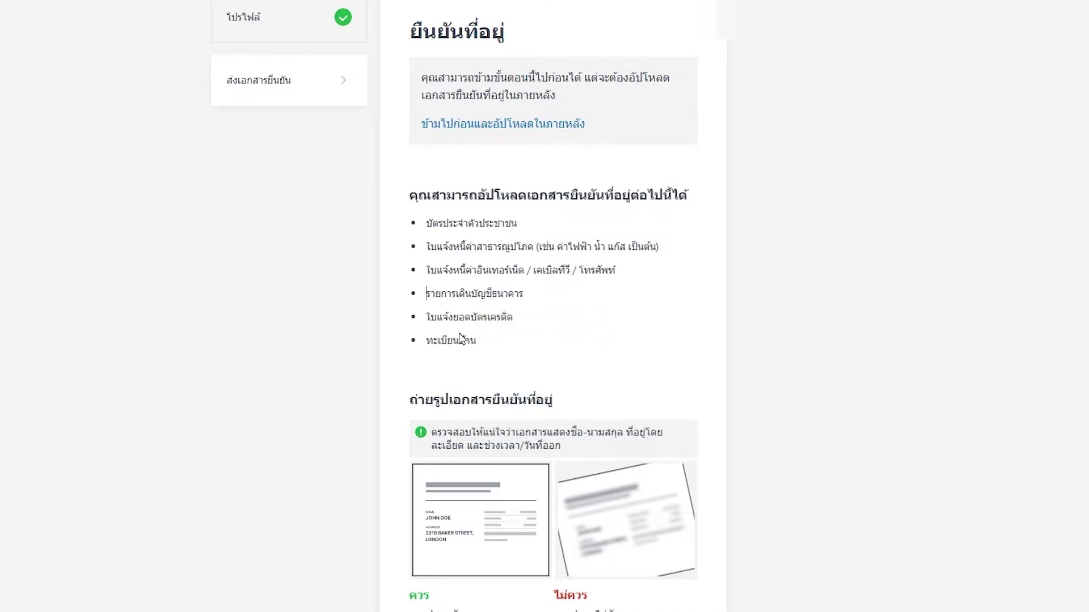
pyautogui.moveTo(429, 341); pyautogui.dragTo(477, 341)
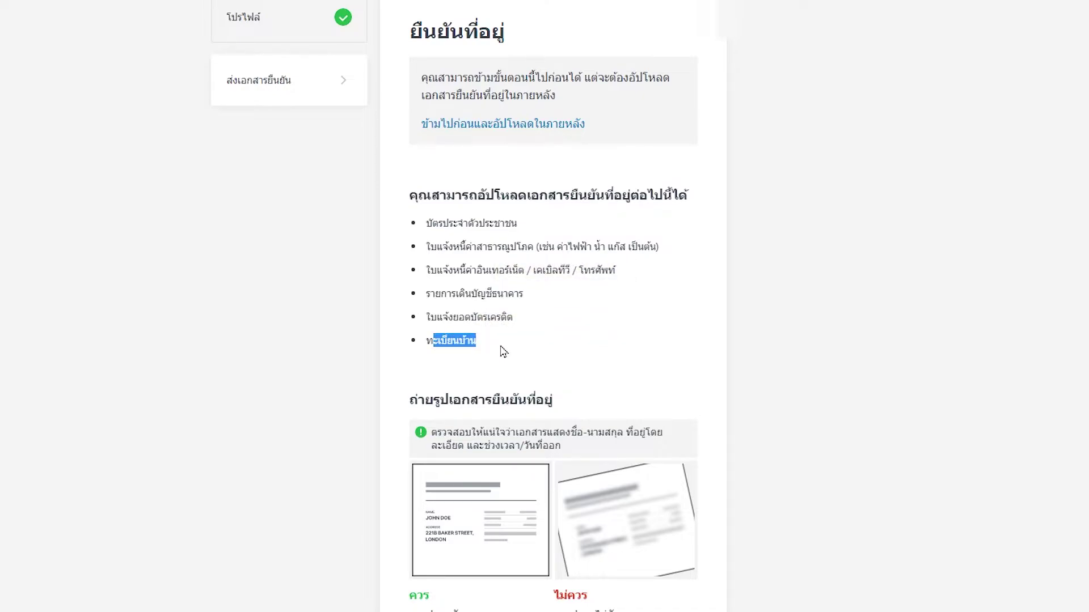
pyautogui.click(603, 328)
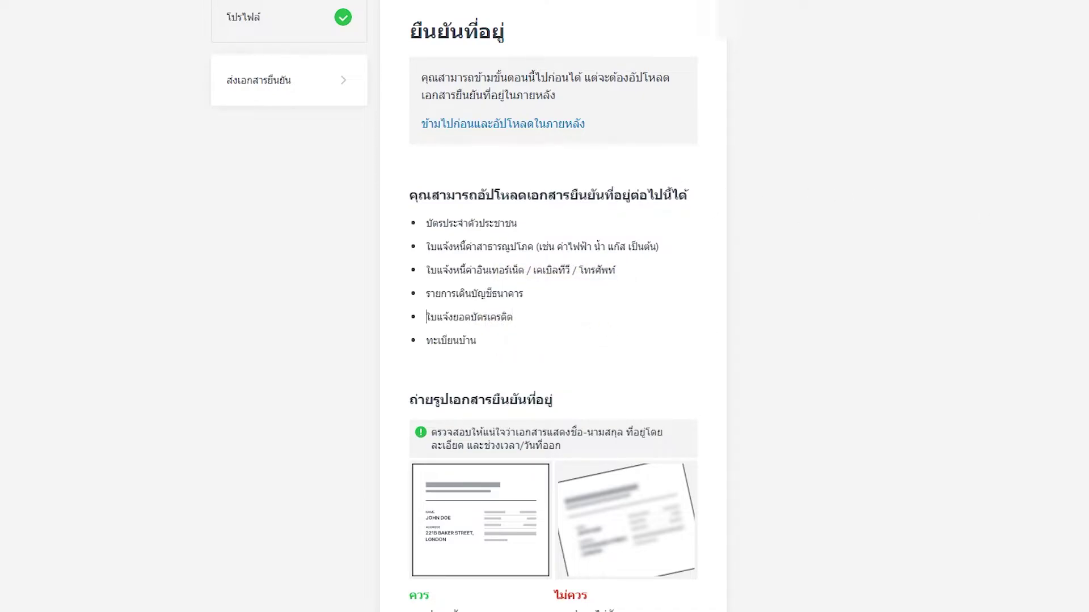
pyautogui.scroll(-1, 706, 212)
pyautogui.moveTo(517, 179); pyautogui.dragTo(425, 179)
pyautogui.click(658, 193)
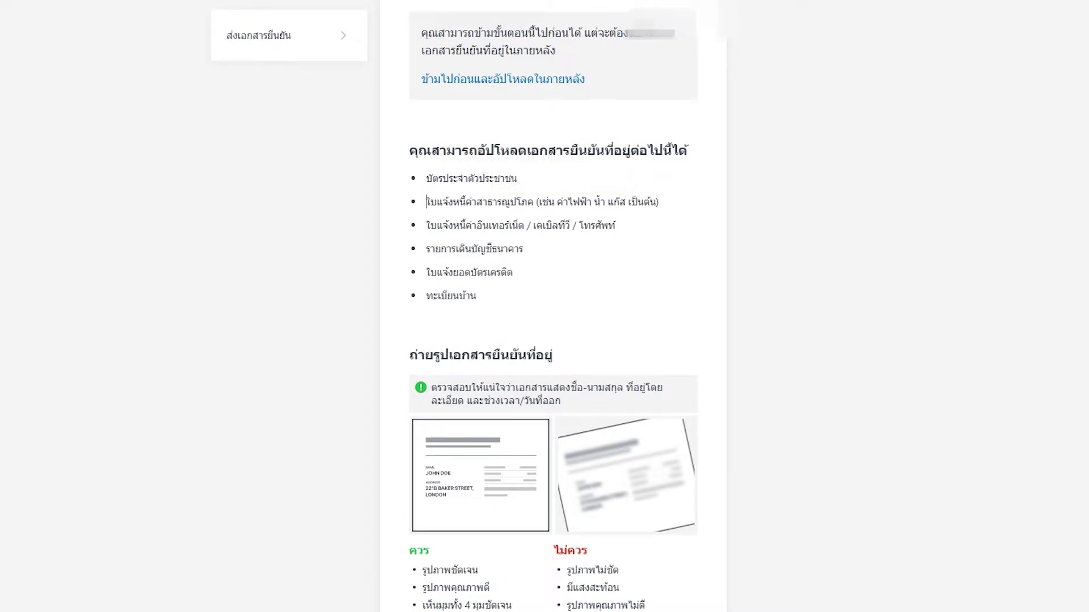
pyautogui.scroll(-5, 426, 202)
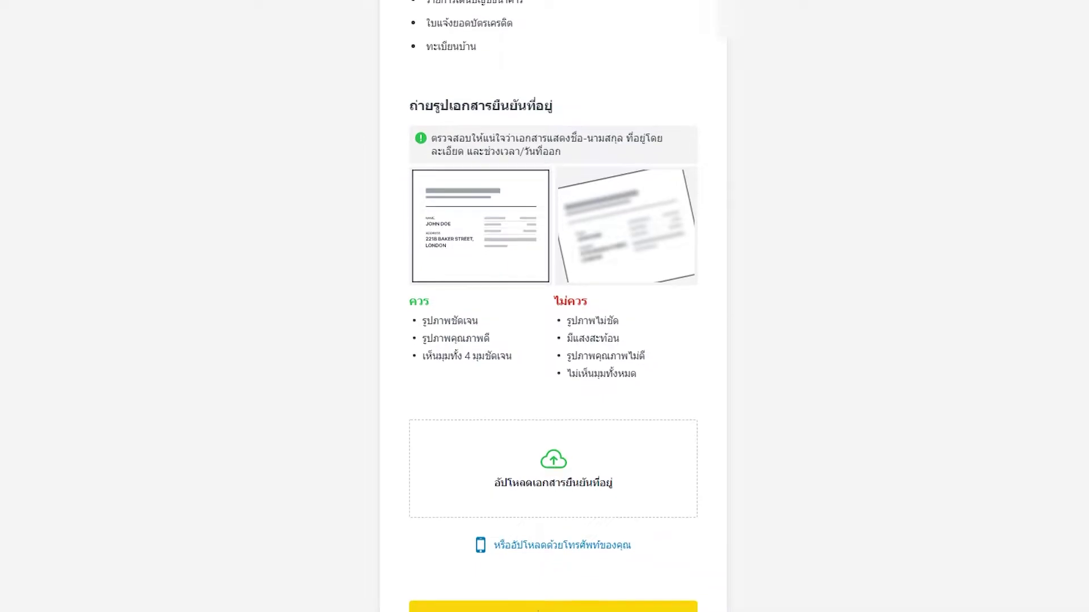
# - Attach the address document image and submit it for verification
pyautogui.click(554, 445)
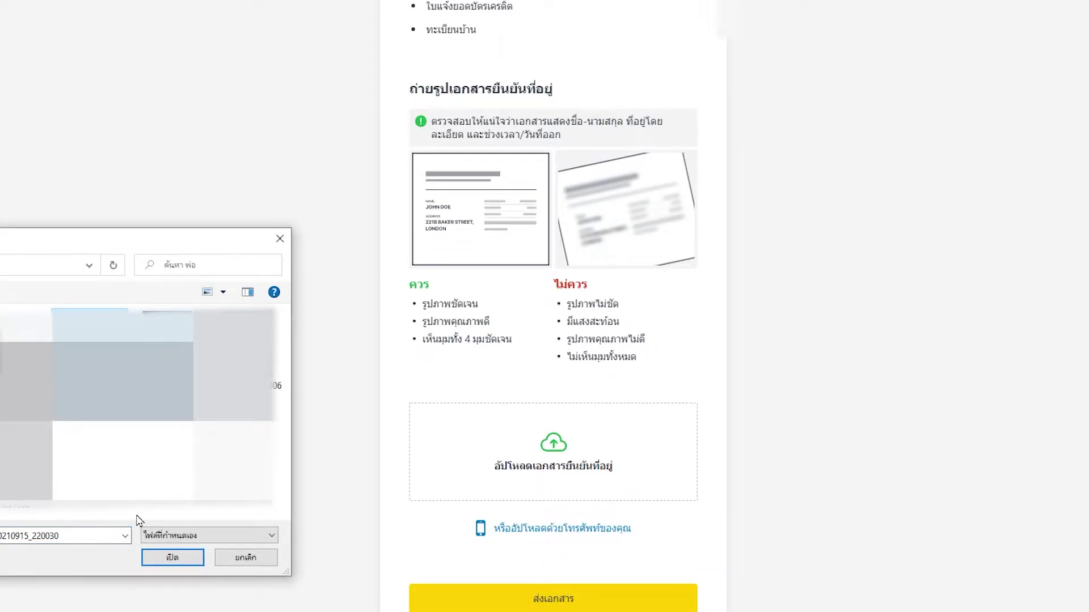
pyautogui.click(170, 558)
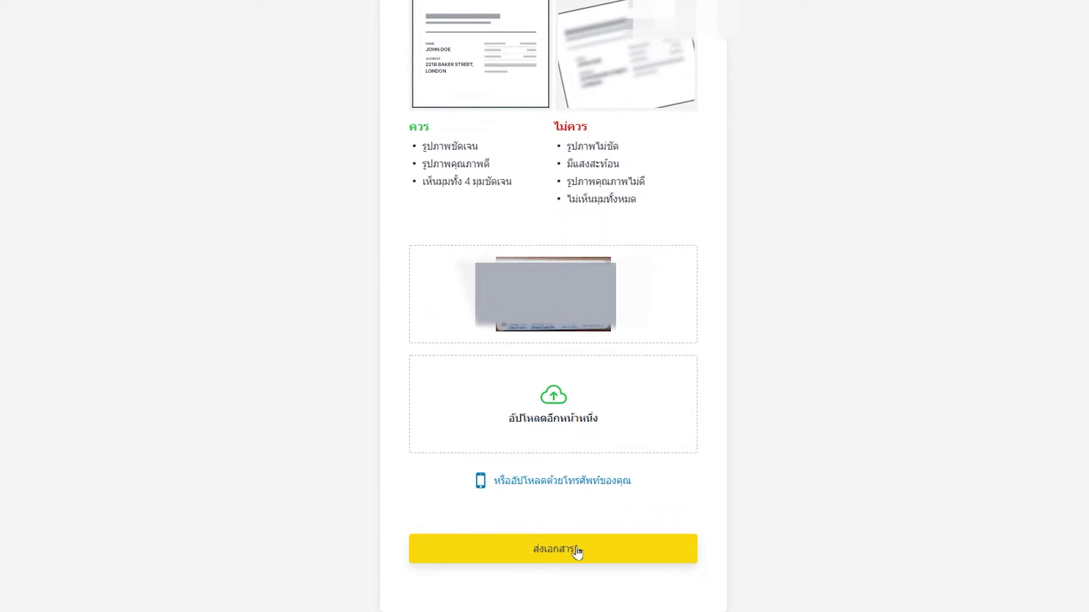
pyautogui.click(541, 549)
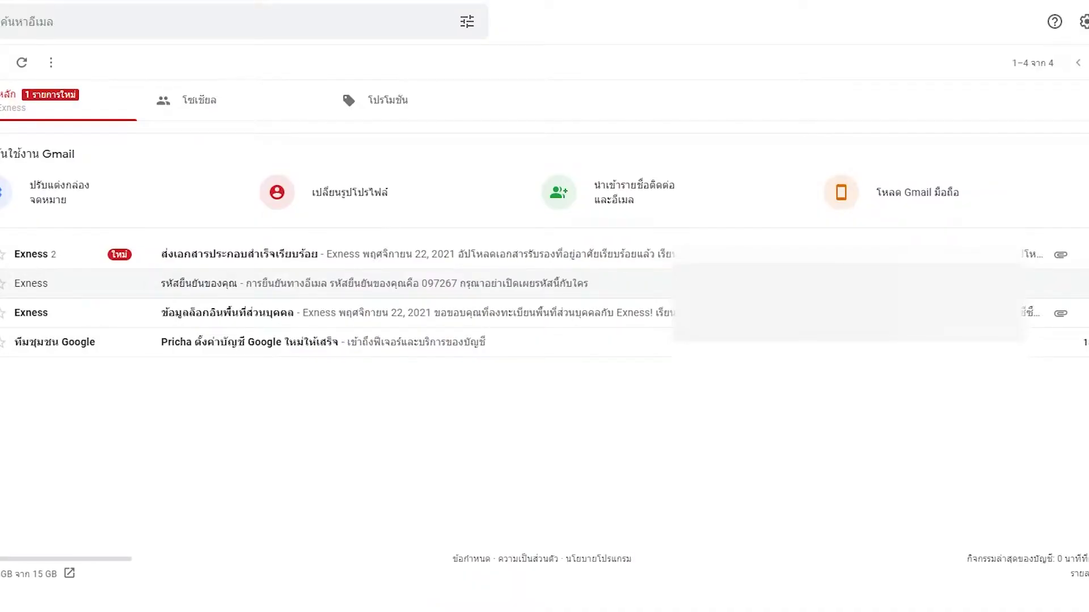
# - Open the Exness email confirming the documents were submitted
pyautogui.click(250, 262)
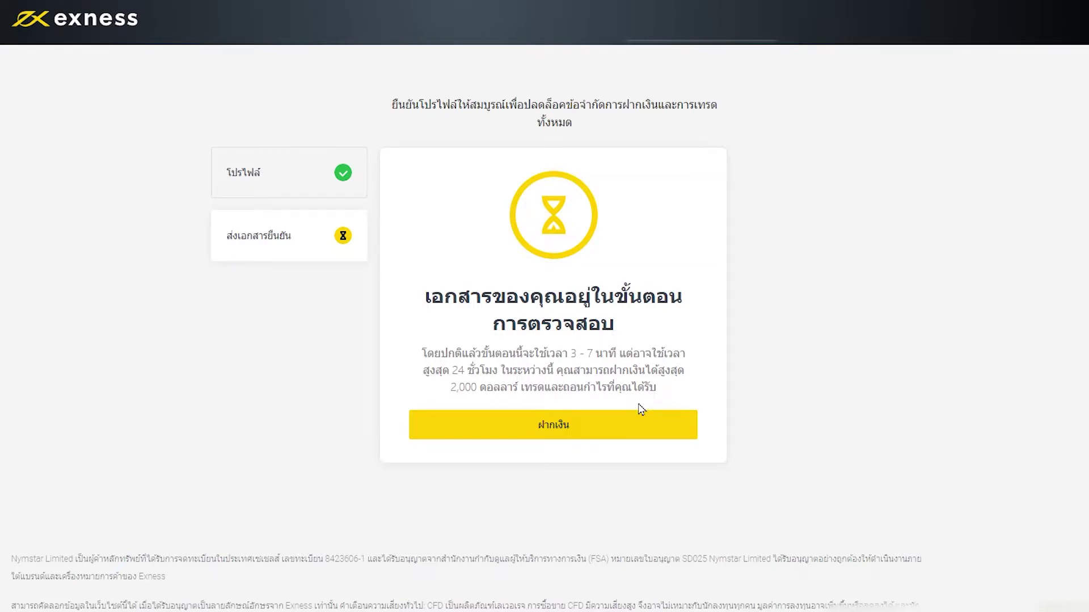
# - Leave the review page through Deposit and return to the My accounts list
pyautogui.click(553, 424)
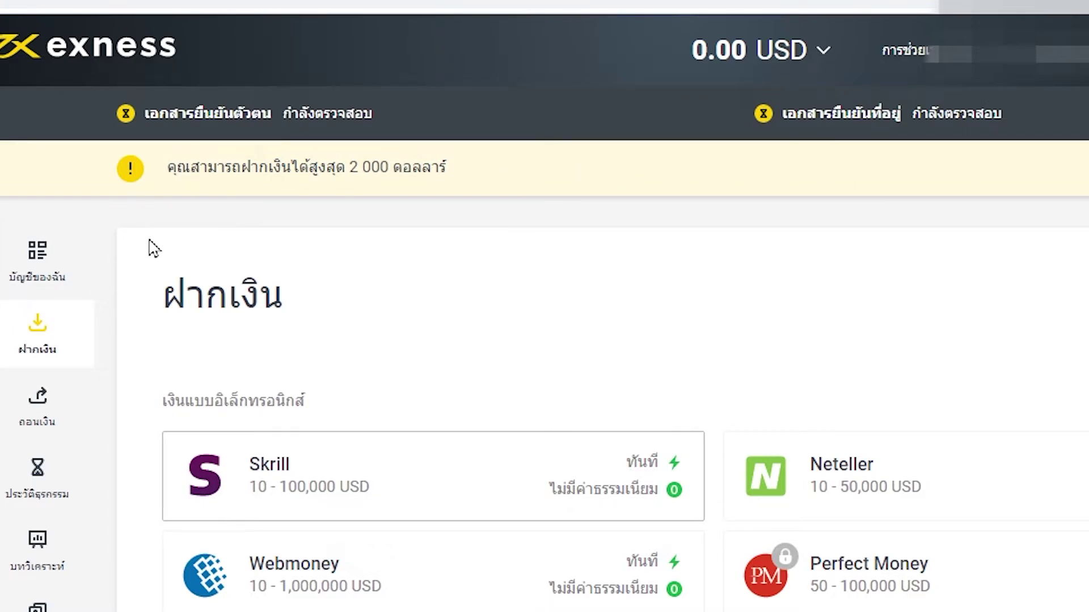
pyautogui.click(39, 262)
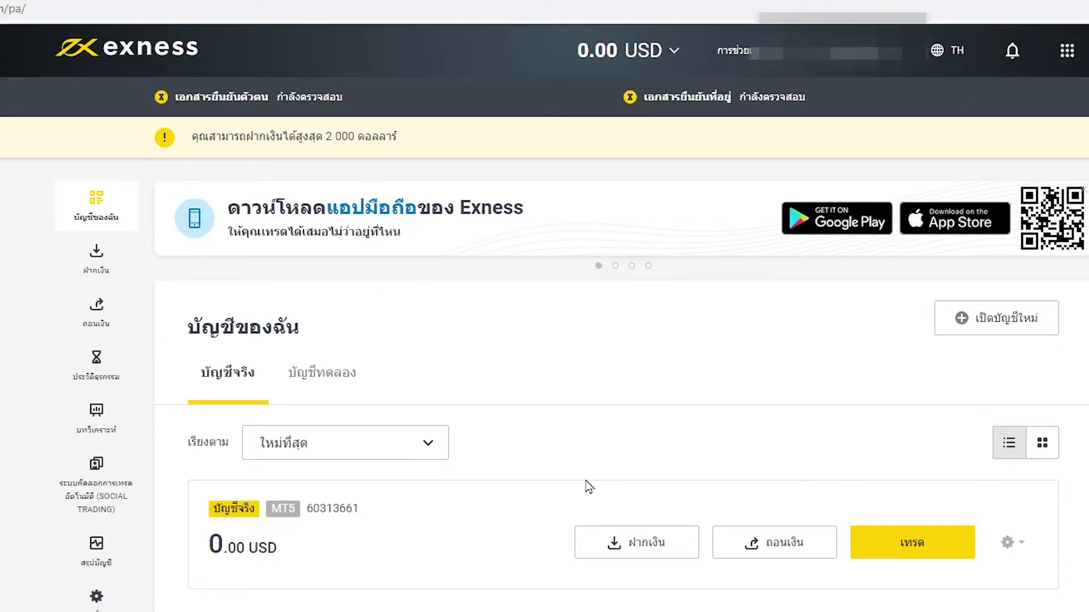
# - Switch between the Real and Demo account tabs and highlight the 10,000 demo balance
pyautogui.scroll(-1, 504, 432)
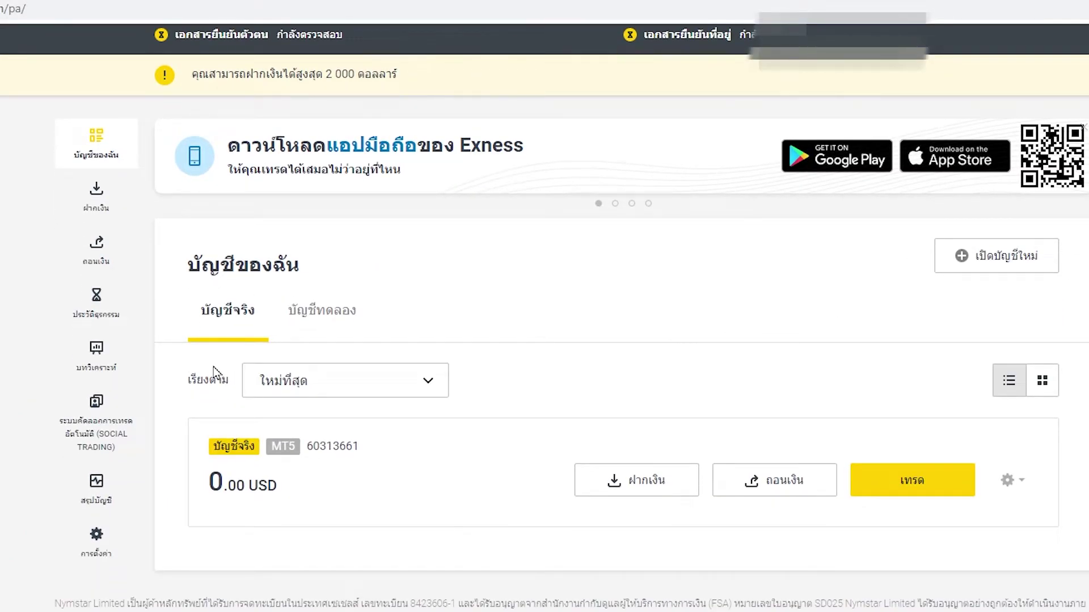
pyautogui.click(340, 312)
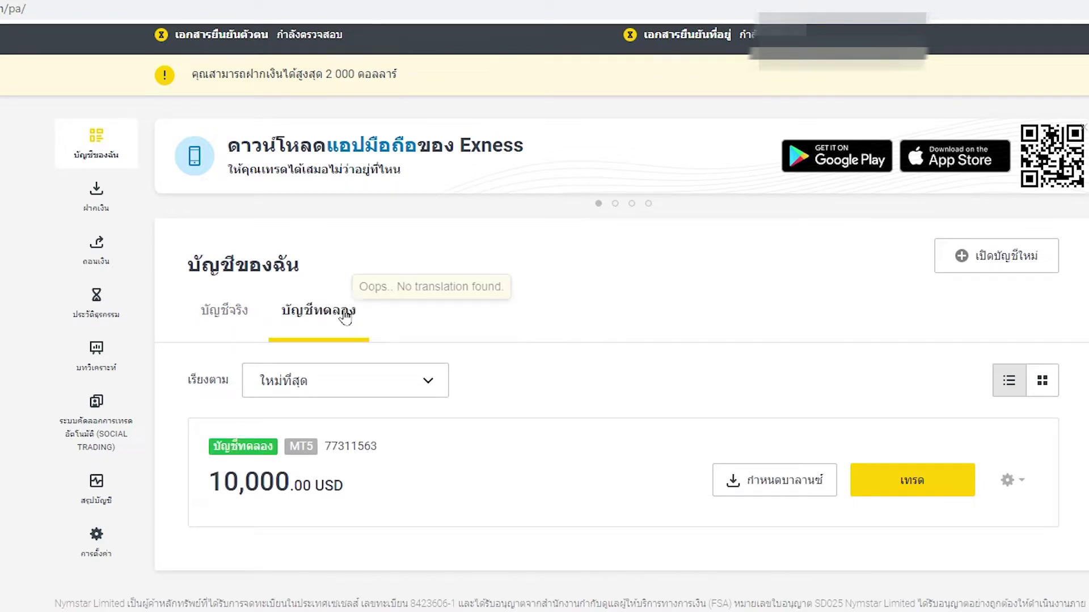
pyautogui.click(220, 316)
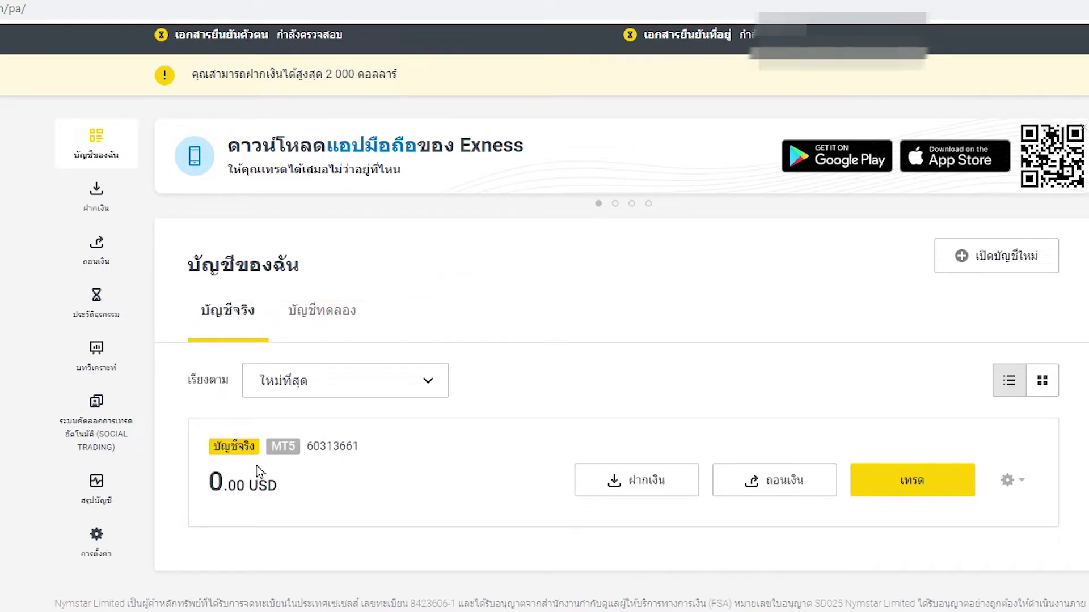
pyautogui.click(1020, 481)
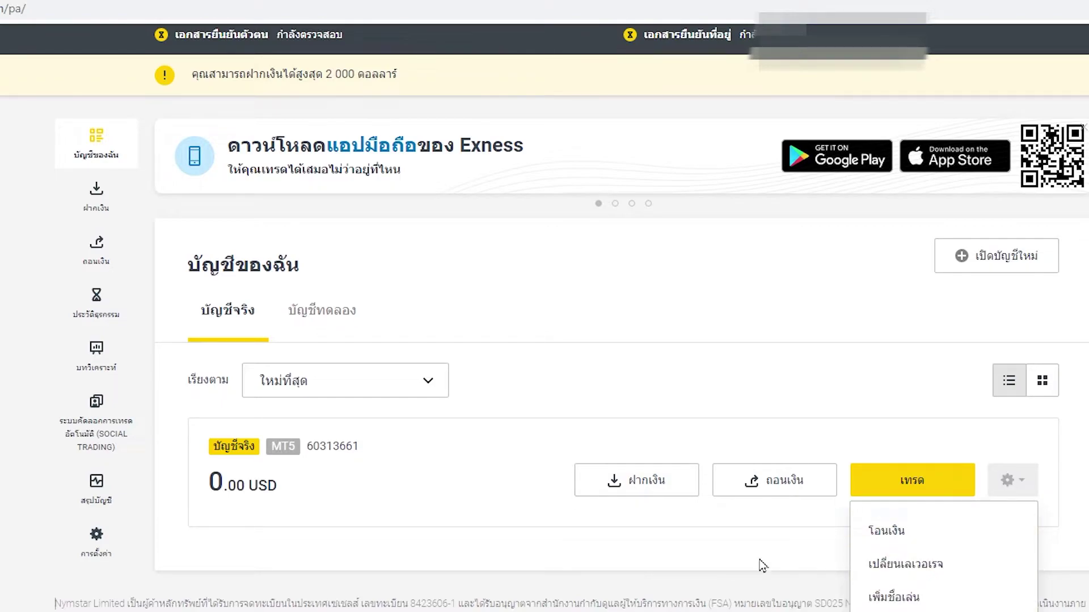
pyautogui.click(324, 316)
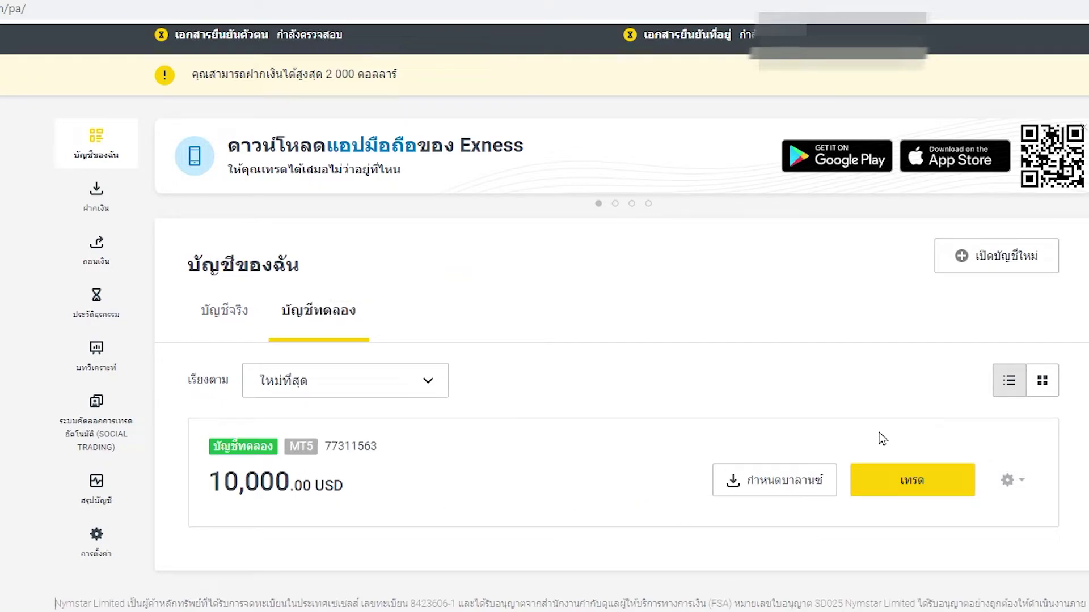
pyautogui.moveTo(230, 482); pyautogui.dragTo(290, 482)
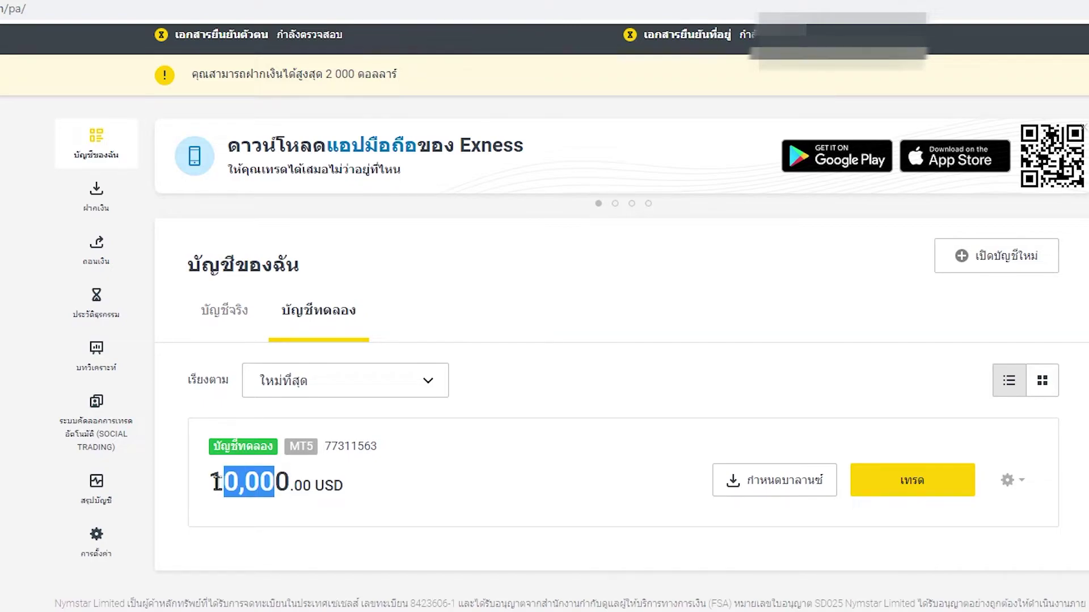
pyautogui.click(290, 482)
pyautogui.click(239, 481)
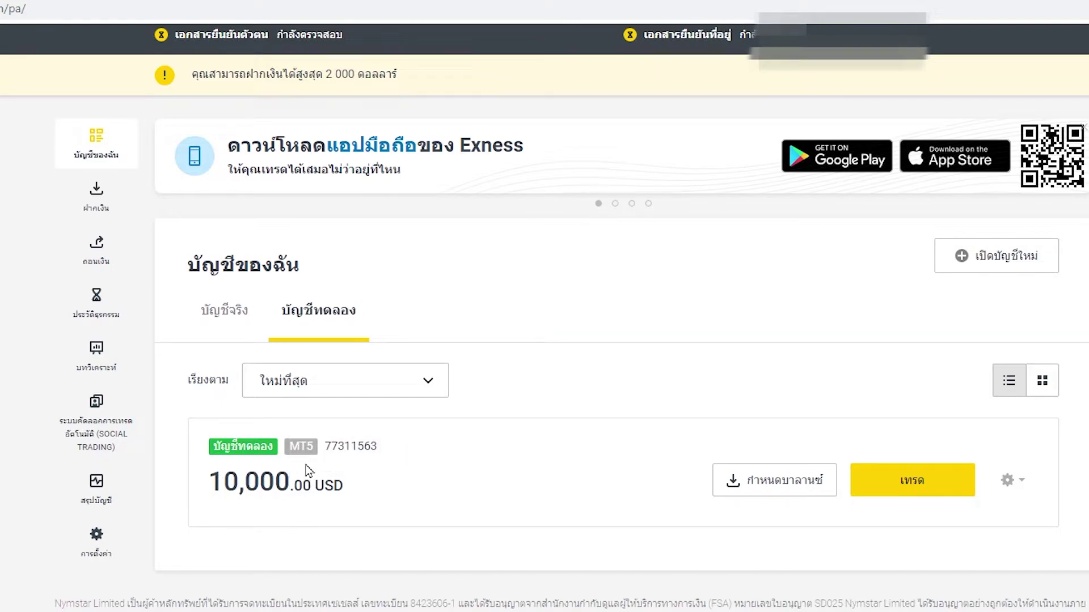
# - Show demo accounts as cards, highlighting Standard, account number, MT5 and free margin, translating the margin
pyautogui.click(1042, 381)
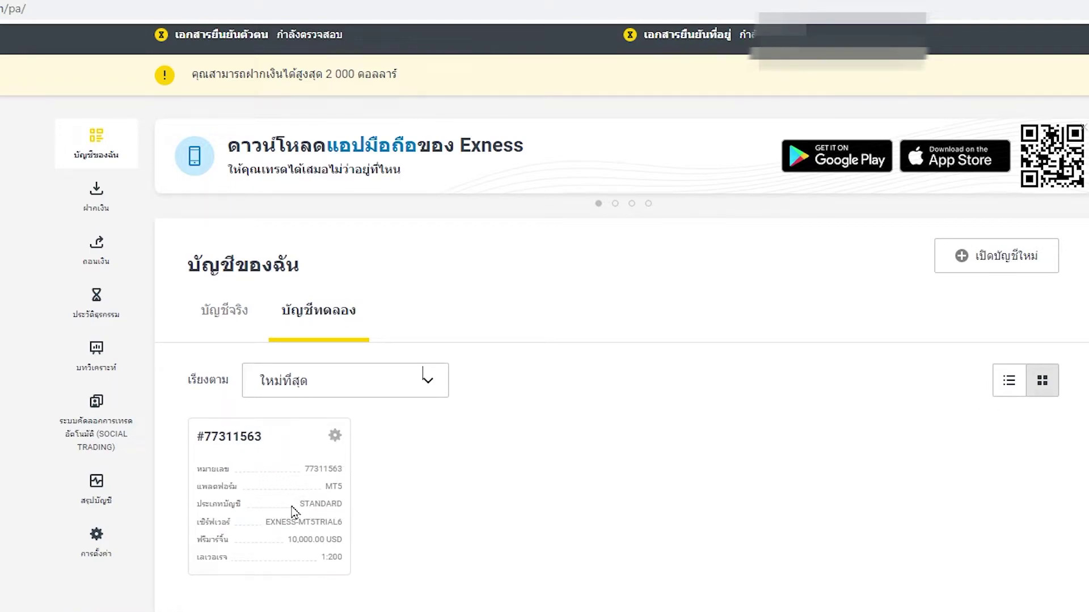
pyautogui.moveTo(301, 505); pyautogui.dragTo(342, 504)
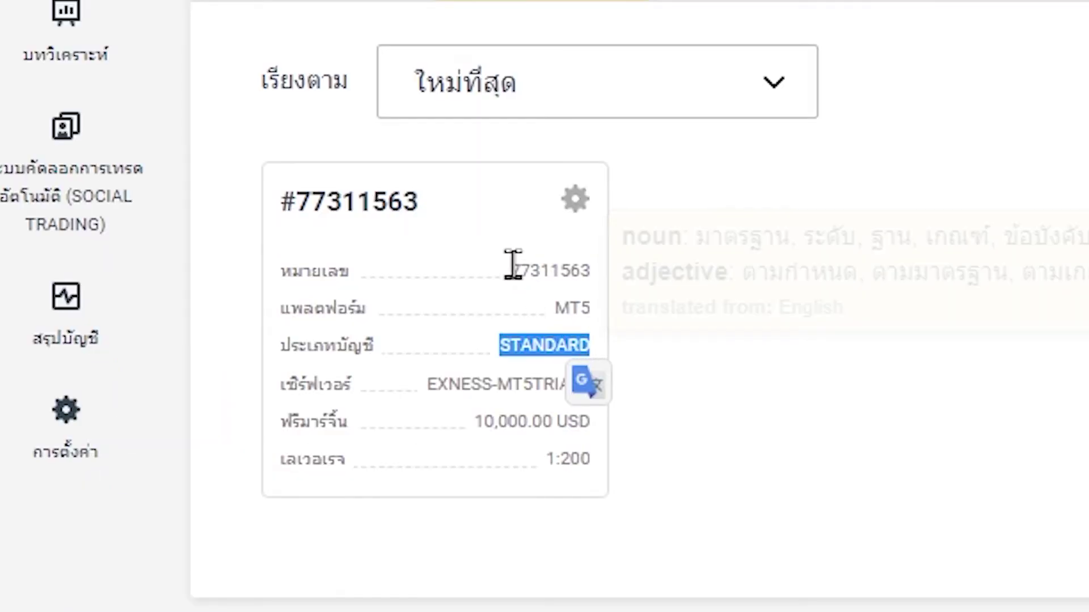
pyautogui.moveTo(305, 468); pyautogui.dragTo(340, 469)
pyautogui.moveTo(559, 316); pyautogui.dragTo(579, 311)
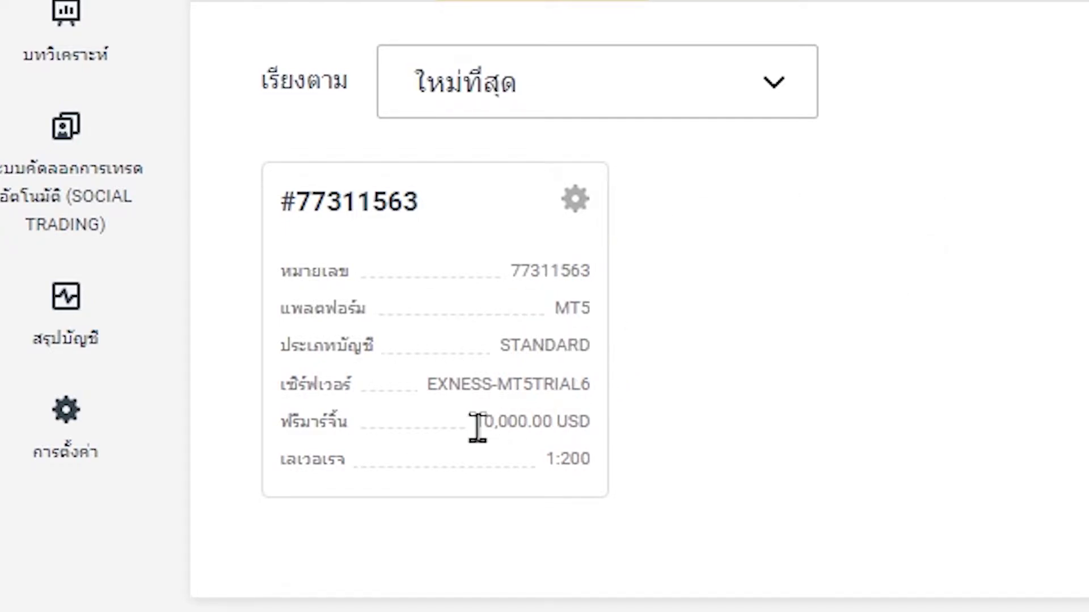
pyautogui.moveTo(485, 428); pyautogui.dragTo(567, 428)
pyautogui.click(563, 468)
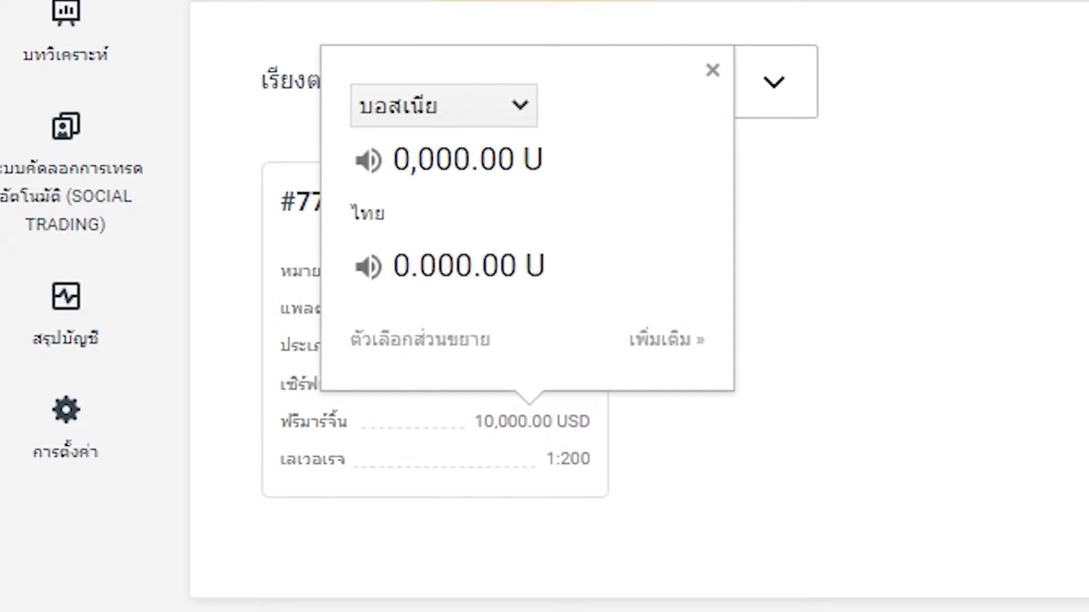
pyautogui.press('Escape')
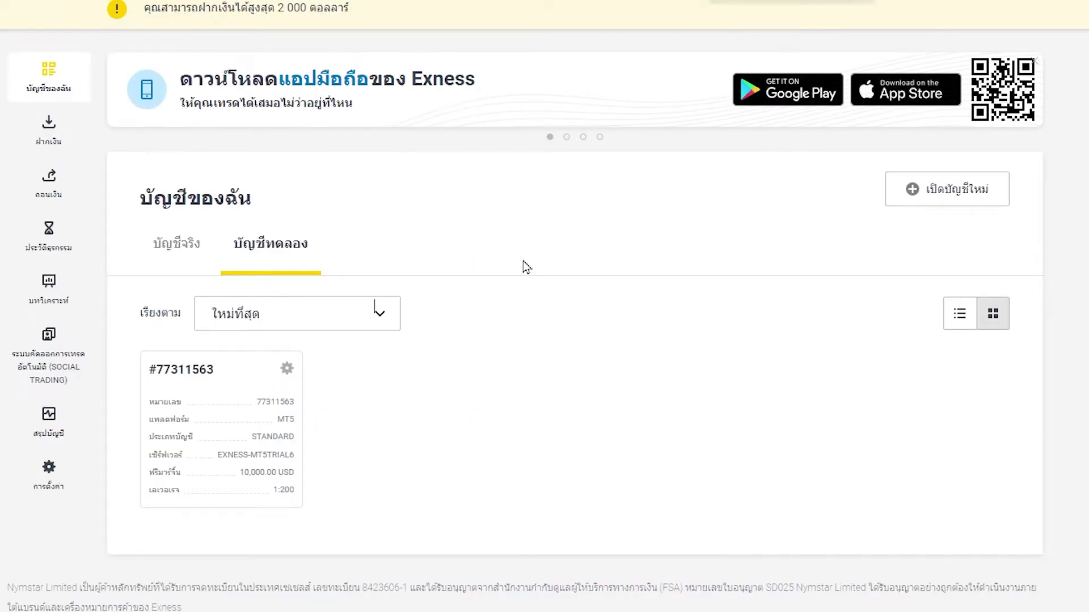
# - From Open new account, pick the Standard card's demo trading option
pyautogui.click(909, 192)
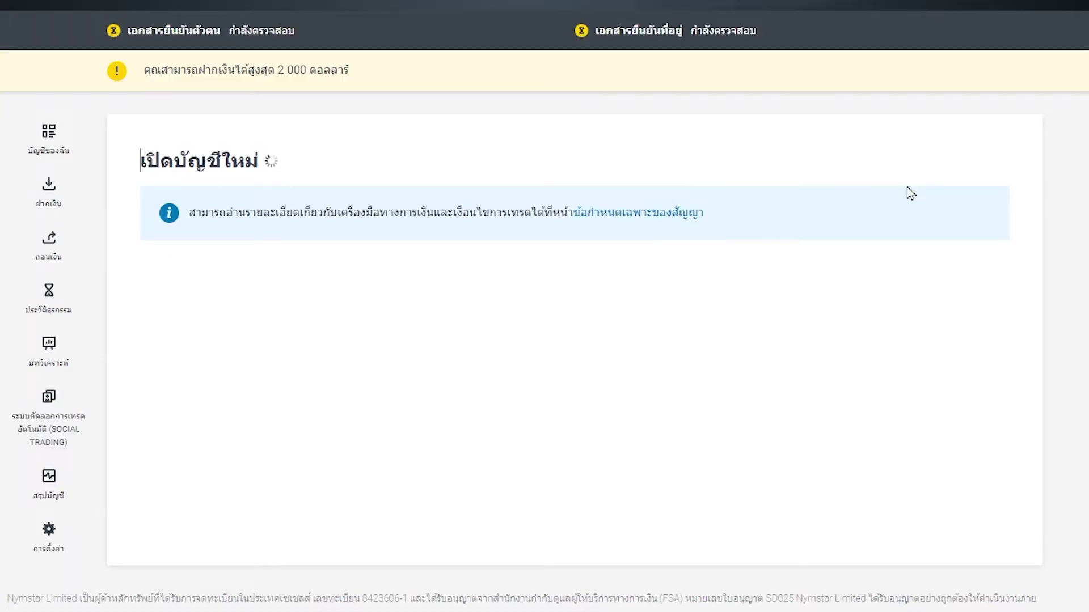
pyautogui.scroll(-3, 910, 193)
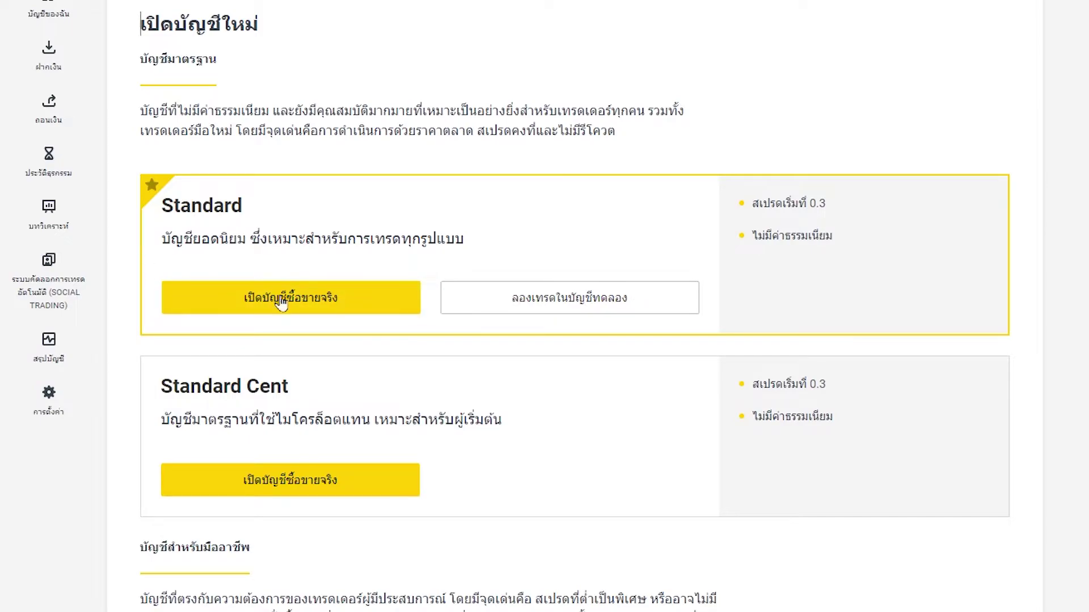
pyautogui.click(570, 301)
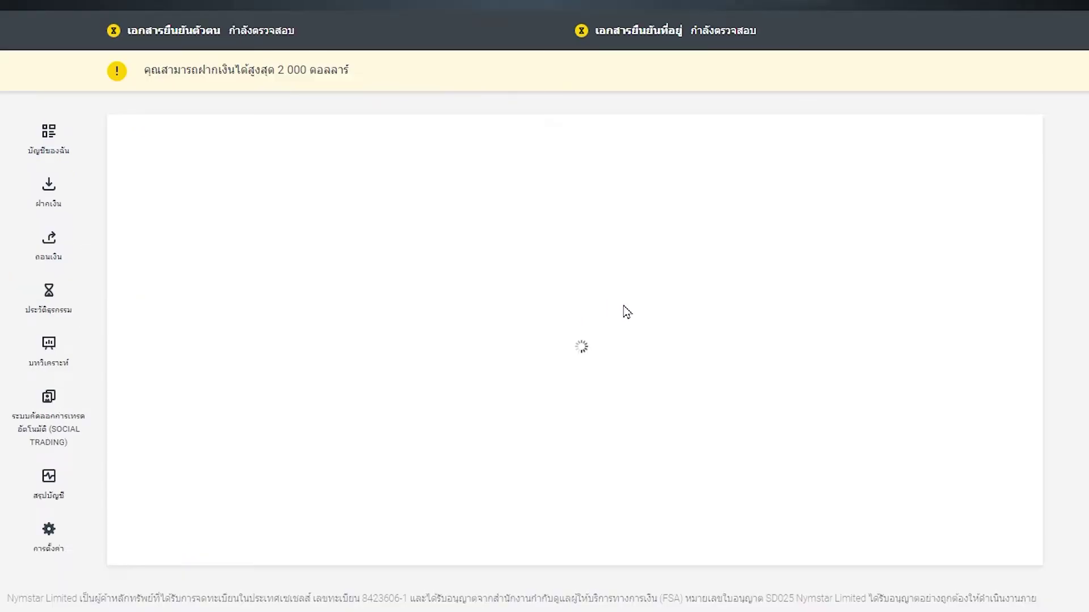
# - Set the trading platform to MT4 and the maximum leverage to 1:600
pyautogui.scroll(-3, 1030, 70)
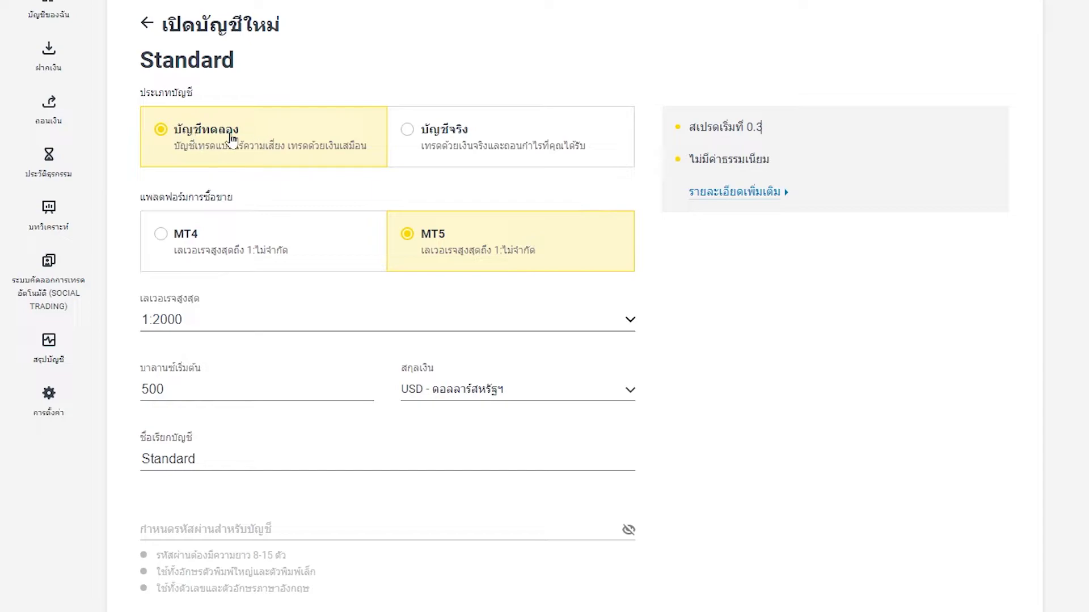
pyautogui.click(212, 258)
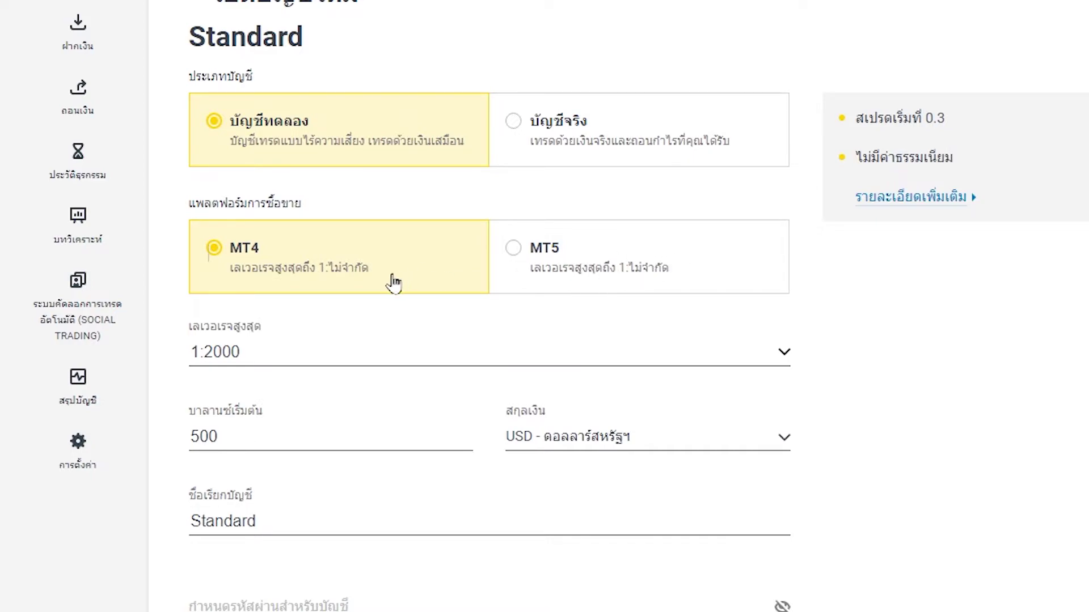
pyautogui.scroll(-2, 394, 282)
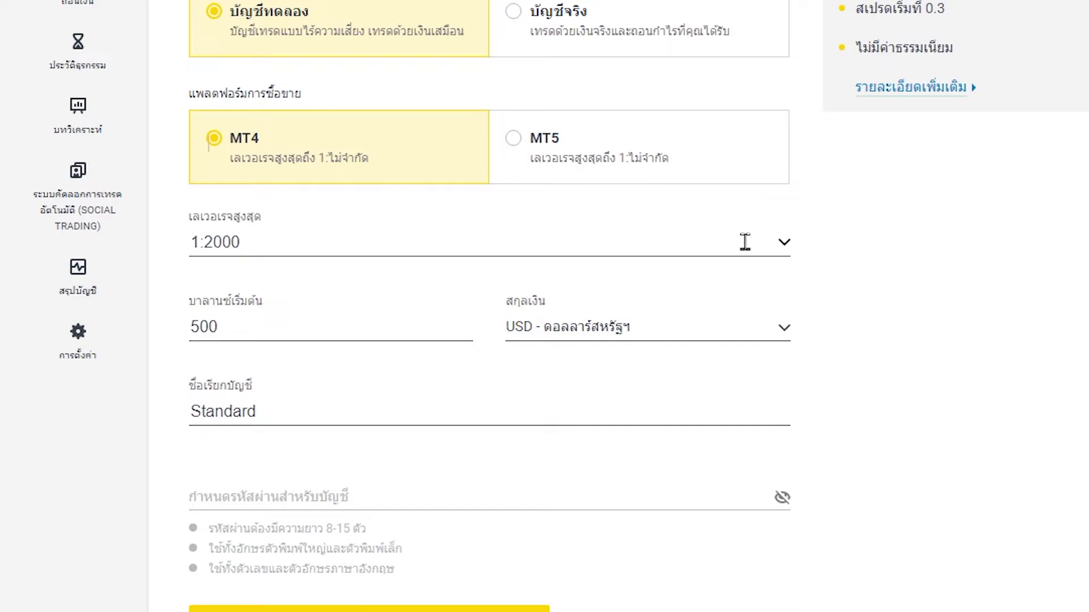
pyautogui.click(790, 249)
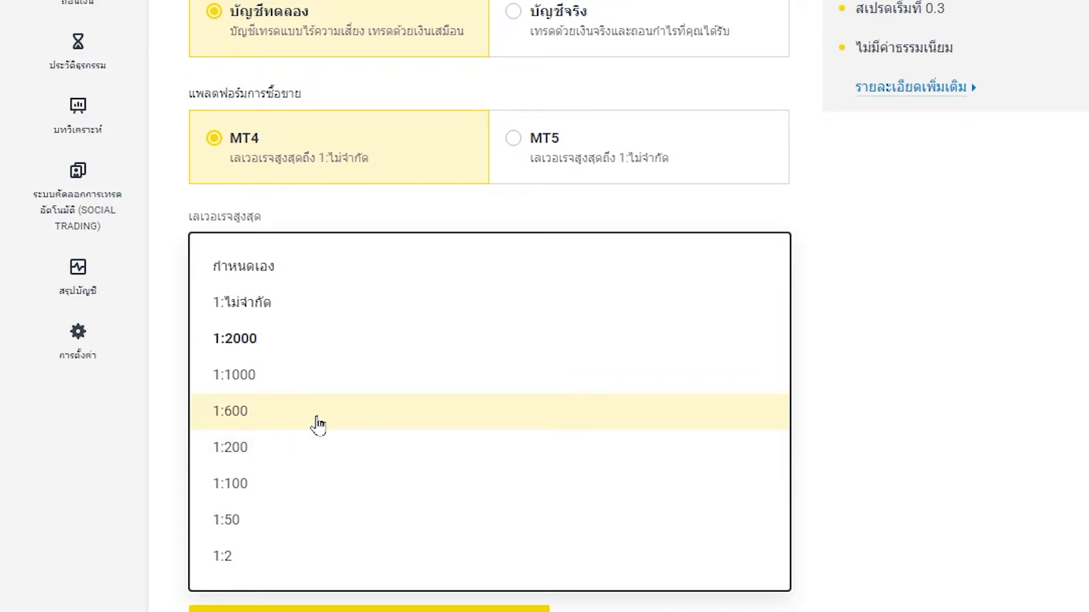
pyautogui.click(318, 425)
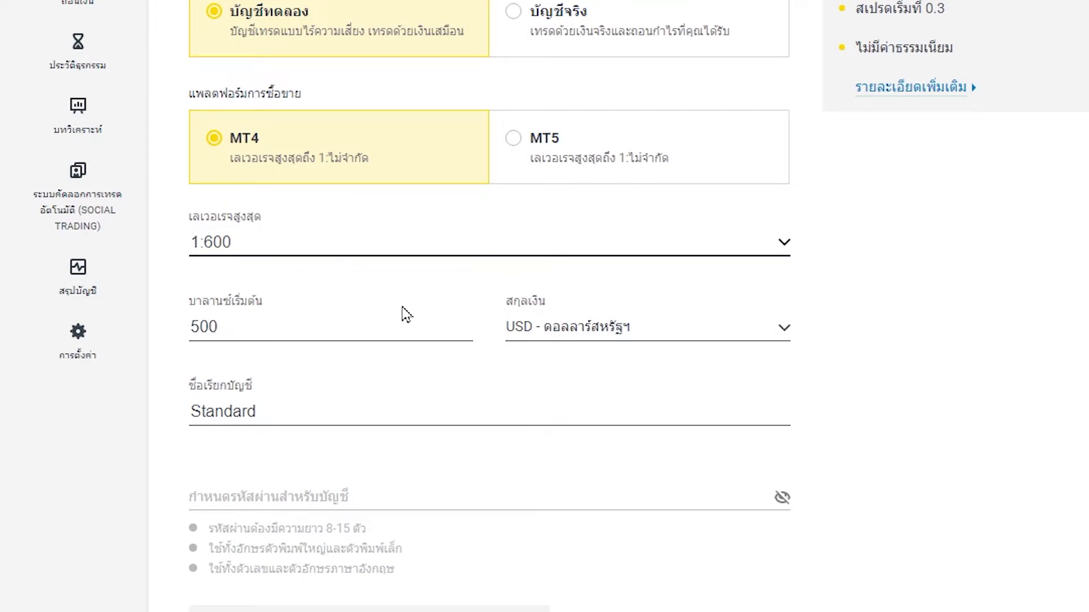
# - Keep USD as the account currency and change the starting balance from 500 to 1000
pyautogui.click(232, 325)
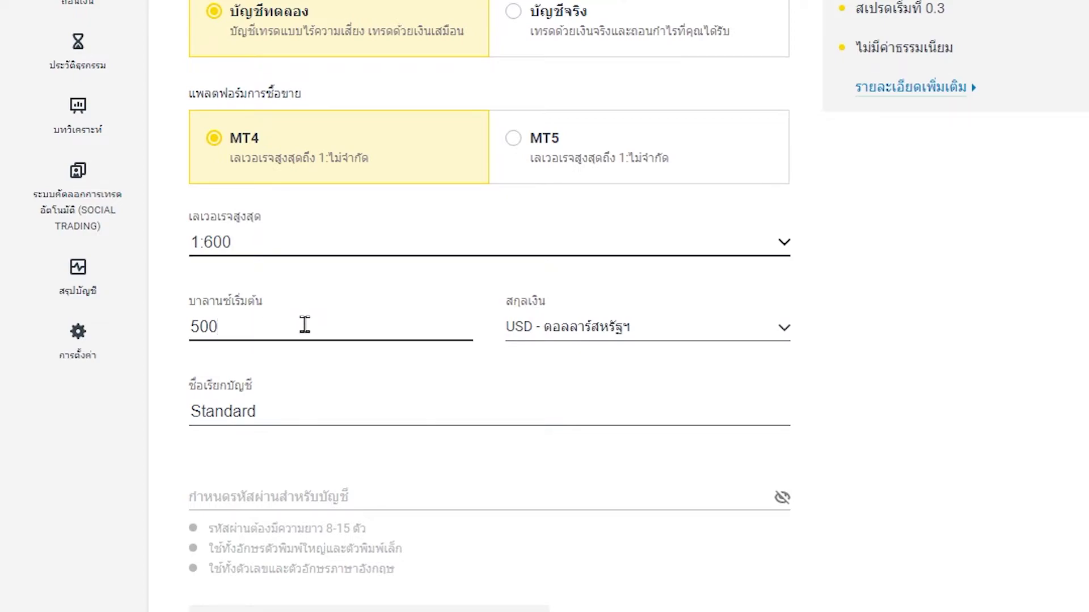
pyautogui.press('BackSpace')
pyautogui.write('11')
pyautogui.click(189, 328)
pyautogui.click(255, 328)
pyautogui.click(773, 329)
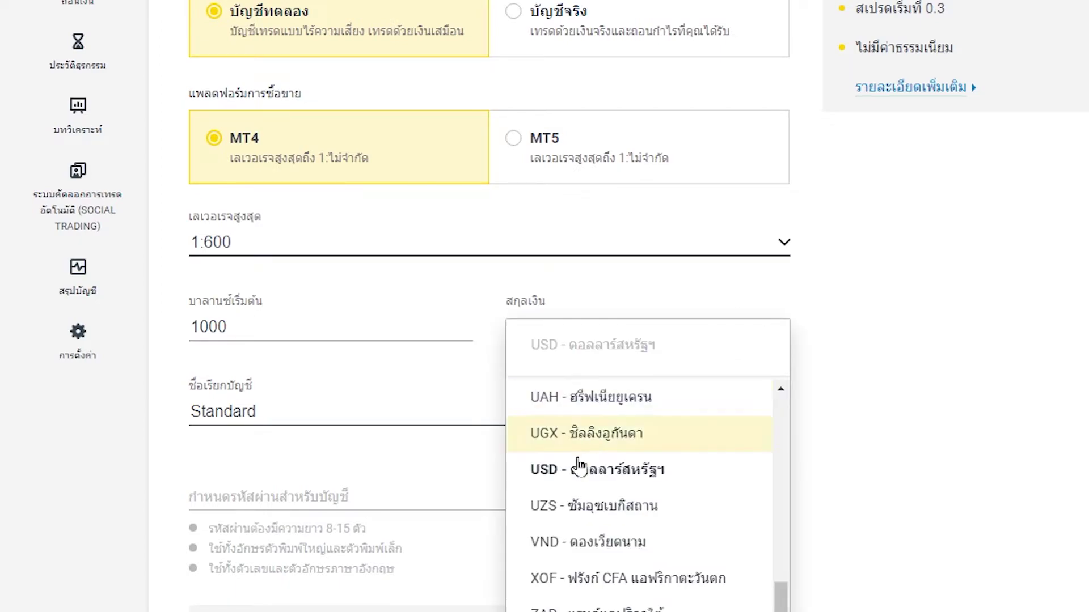
pyautogui.click(609, 471)
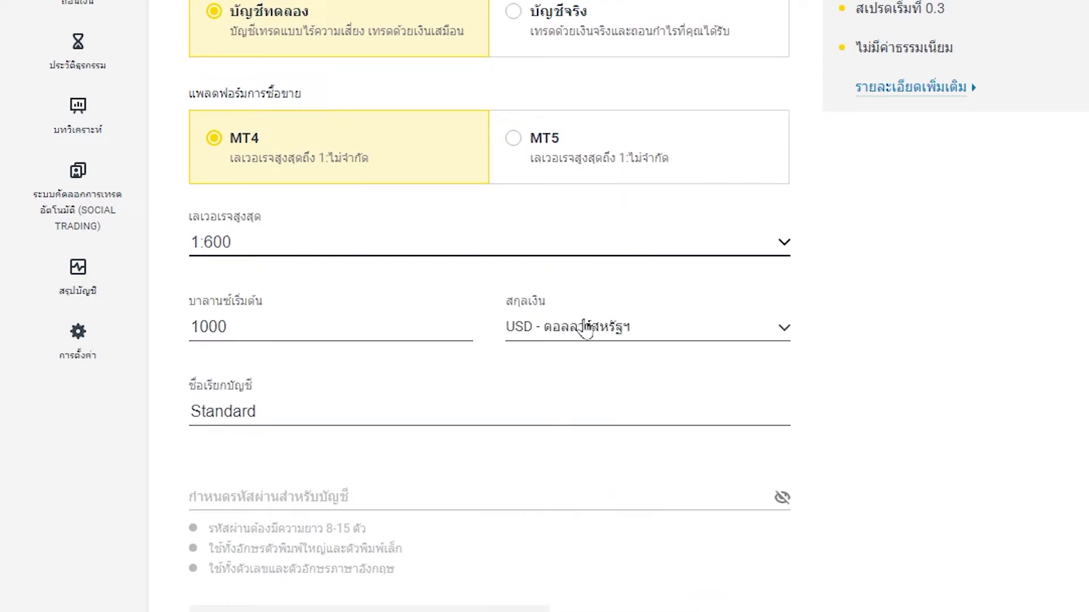
pyautogui.click(241, 323)
pyautogui.press('BackSpace')
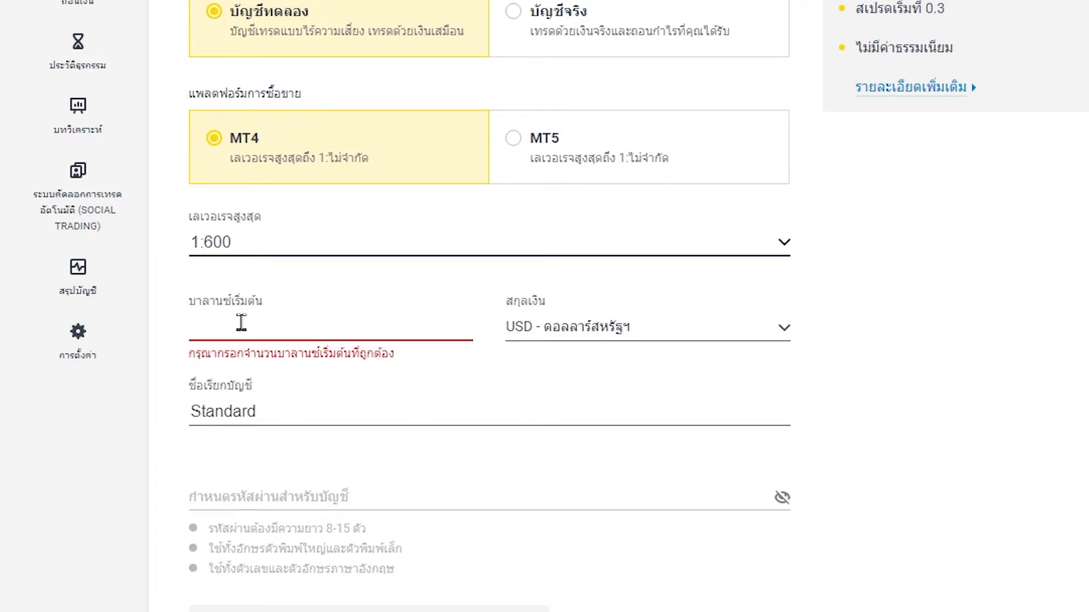
pyautogui.write('50')
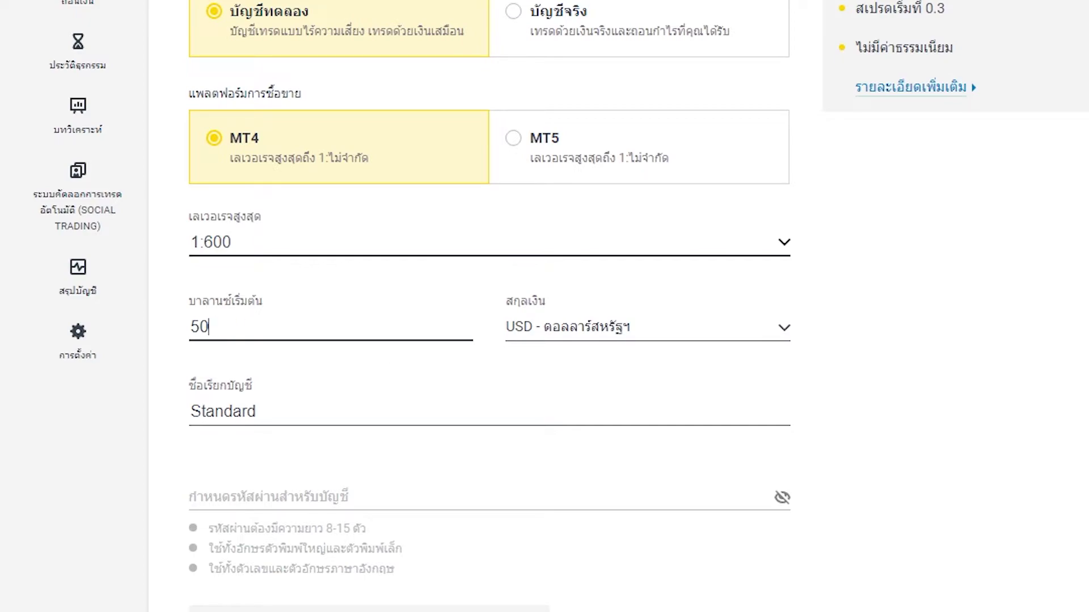
pyautogui.press('BackSpace')
pyautogui.press('BackSpace')
pyautogui.write('1')
# - Rename the account nickname to 'dudeeforex demo'
pyautogui.click(443, 411)
pyautogui.press('BackSpace')
pyautogui.press('BackSpace')
pyautogui.press('BackSpace')
pyautogui.press('BackSpace')
pyautogui.press('BackSpace')
pyautogui.press('BackSpace')
pyautogui.press('BackSpace')
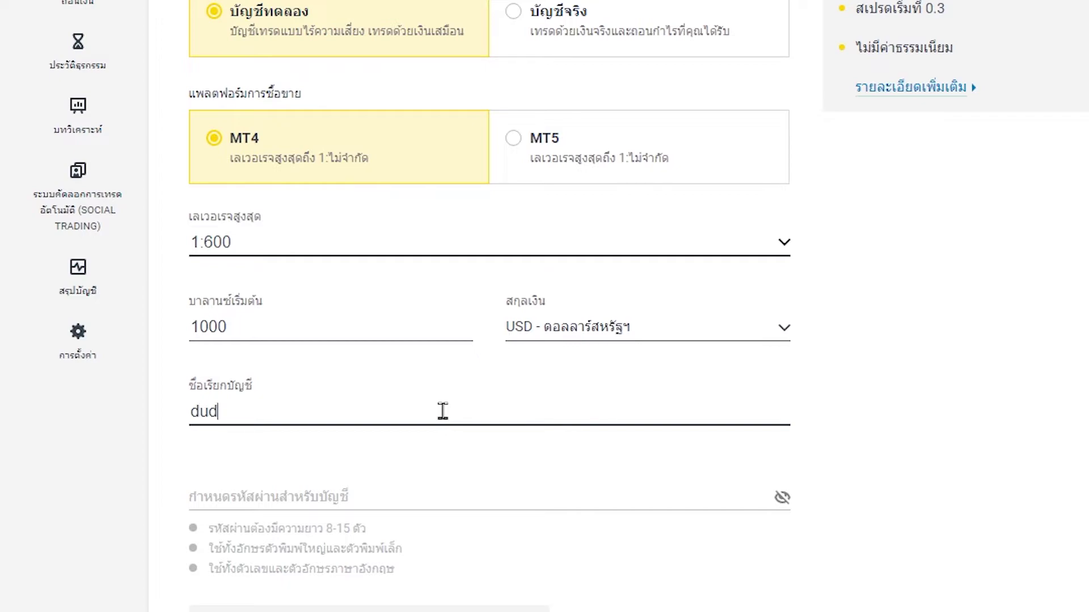
pyautogui.write('dudeeforex')
pyautogui.press('Tab')
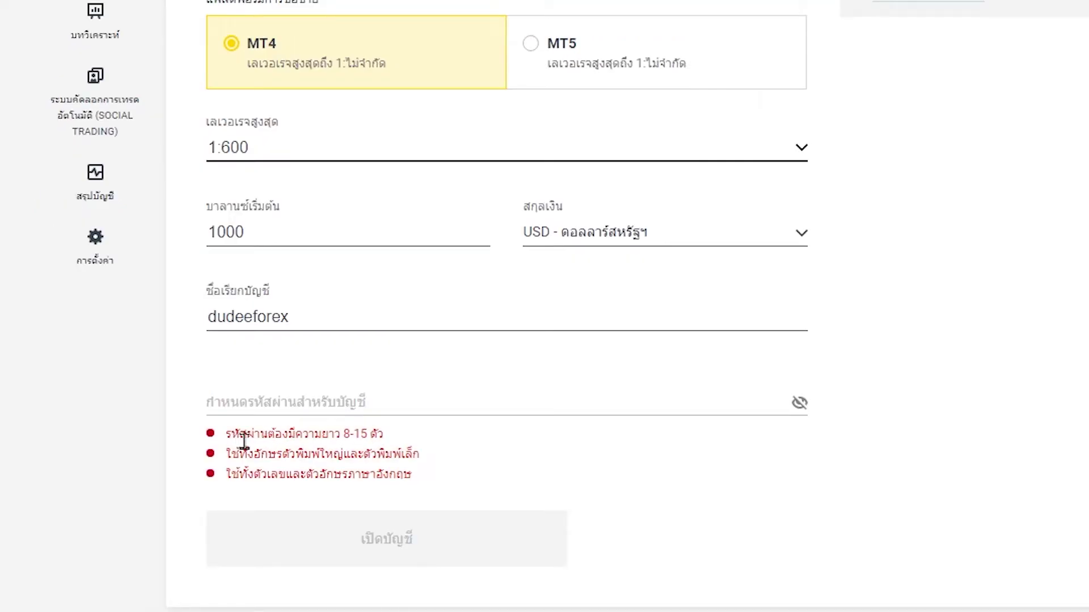
# - Review the password rules, paste an account password, and create the demo account
pyautogui.moveTo(329, 439)
pyautogui.mouseDown()
pyautogui.moveTo(388, 439)
pyautogui.moveTo(326, 445)
pyautogui.mouseUp()
pyautogui.moveTo(311, 456); pyautogui.dragTo(386, 458)
pyautogui.click(352, 474)
pyautogui.moveTo(246, 474); pyautogui.dragTo(357, 474)
pyautogui.click(352, 433)
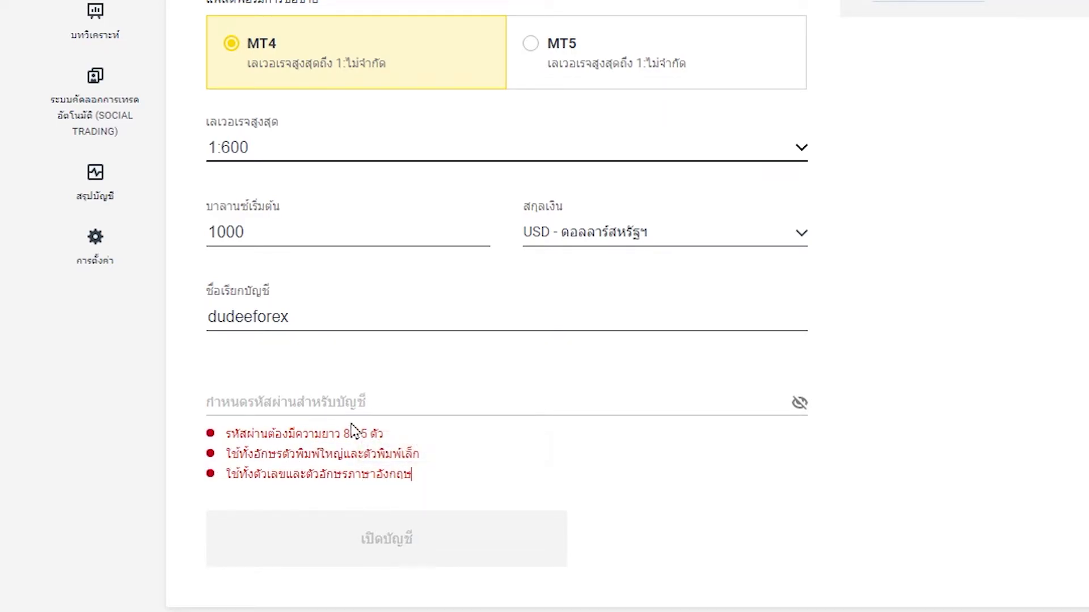
pyautogui.click(276, 401)
pyautogui.click(316, 401)
pyautogui.hotkey('ctrl', 'v')
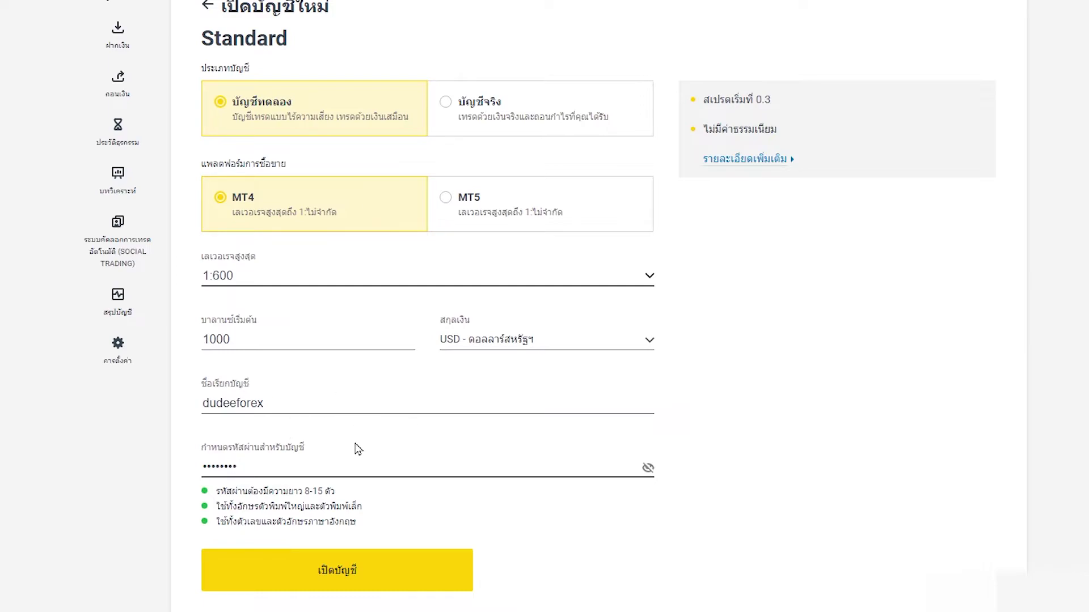
pyautogui.click(311, 399)
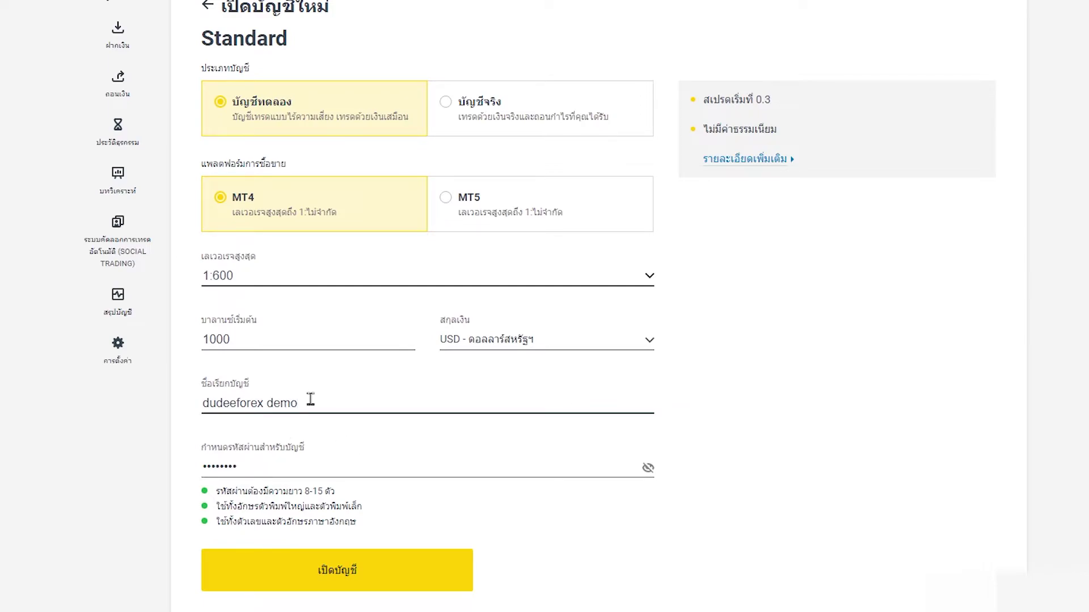
pyautogui.click(358, 582)
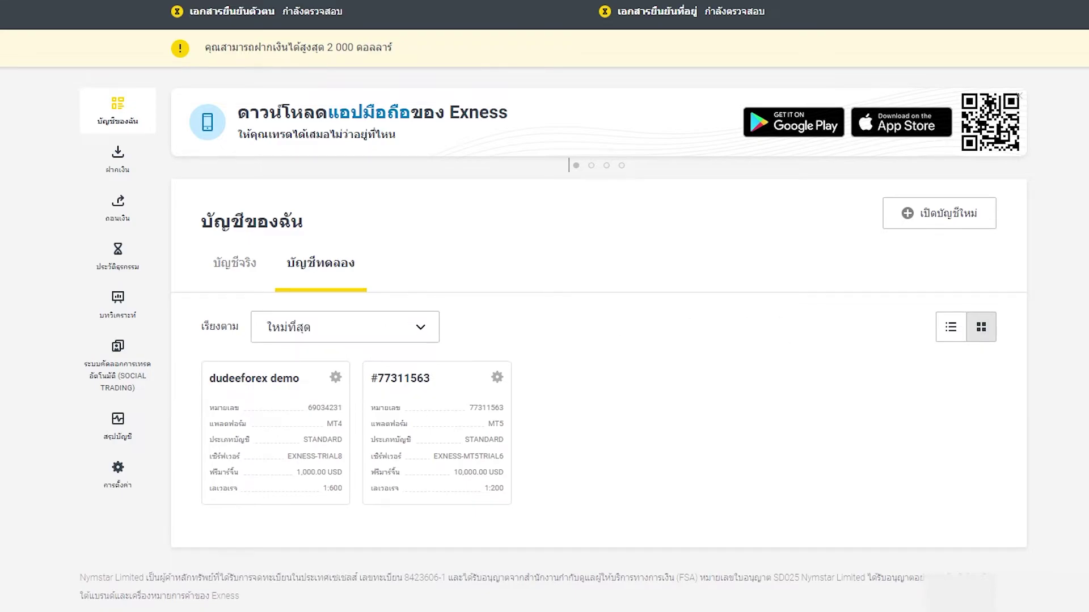
# - Point out the new MT4 card's nickname, account number and EXNESS-TRIAL8 server
pyautogui.scroll(-1, 544, 306)
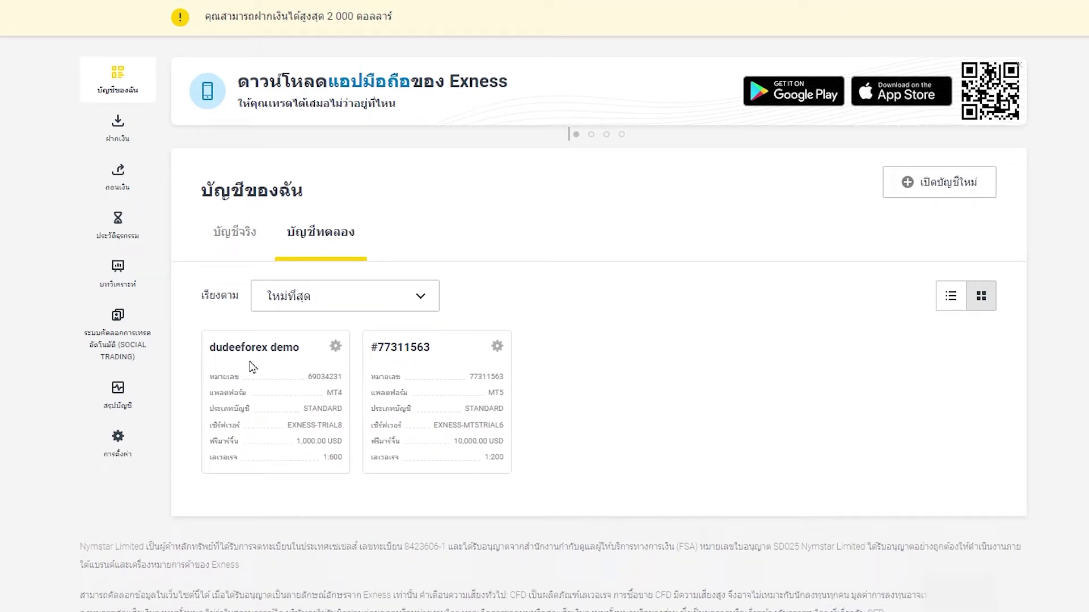
pyautogui.moveTo(279, 352); pyautogui.dragTo(212, 360)
pyautogui.click(301, 355)
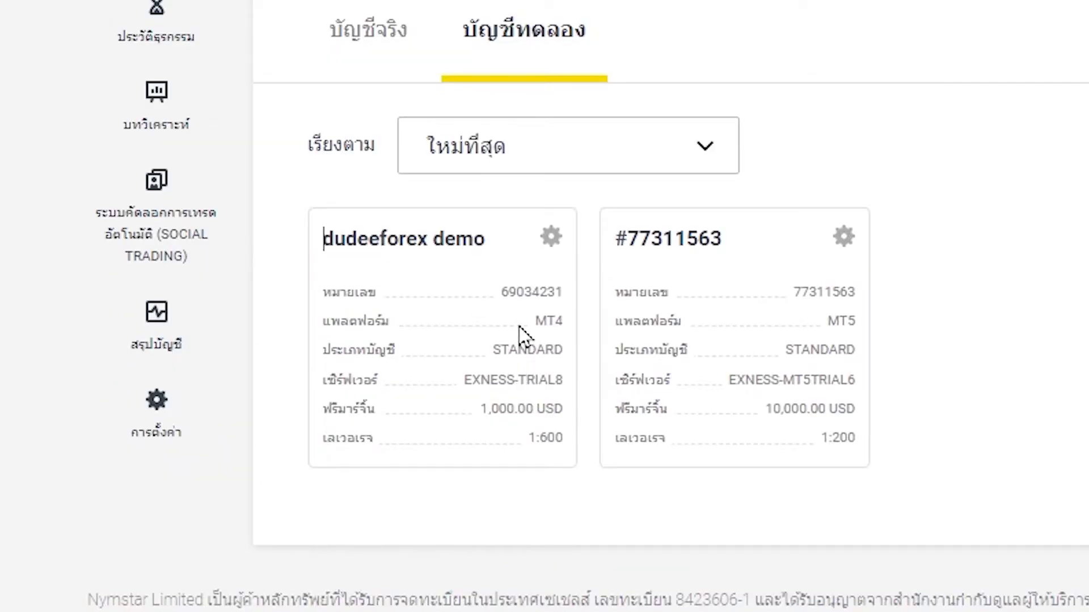
pyautogui.moveTo(492, 291); pyautogui.dragTo(567, 318)
pyautogui.click(437, 329)
pyautogui.click(515, 350)
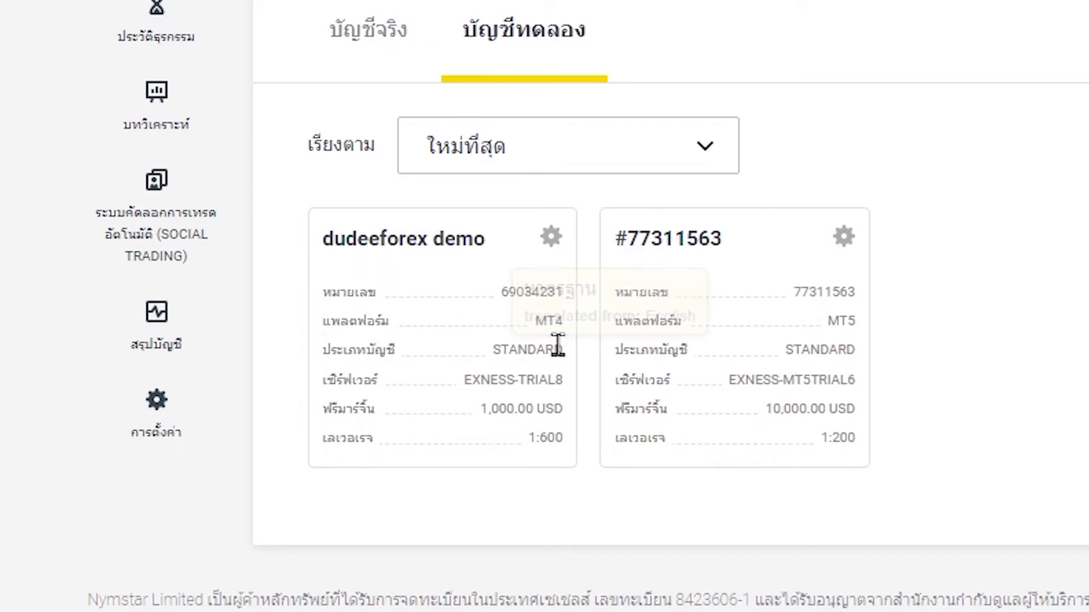
pyautogui.moveTo(463, 381); pyautogui.dragTo(564, 388)
pyautogui.click(553, 383)
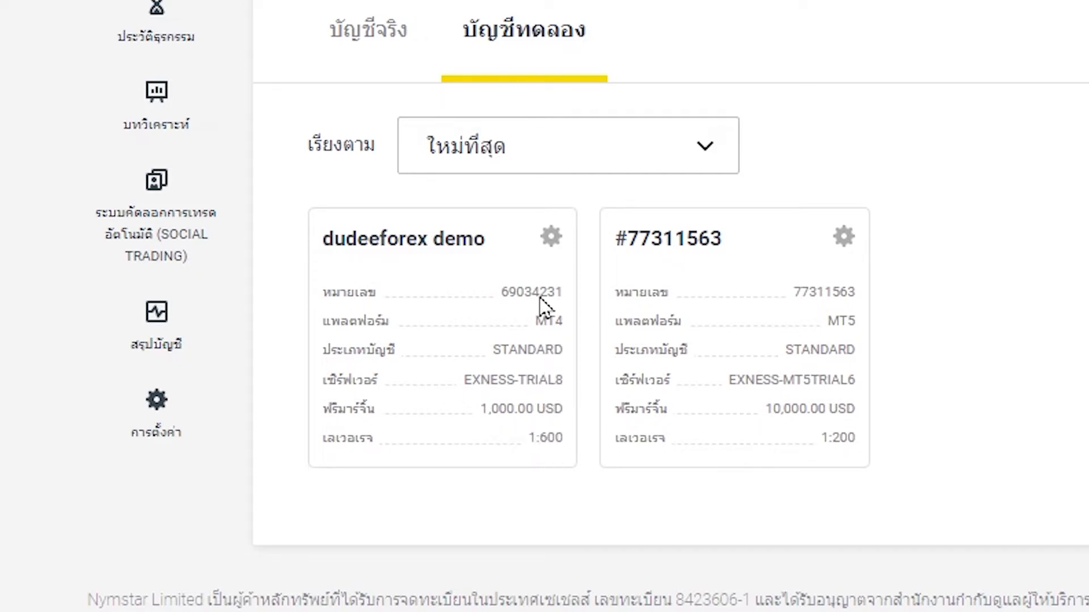
# - Browse the Real accounts tab and new-account types, then return to the Demo list
pyautogui.click(369, 35)
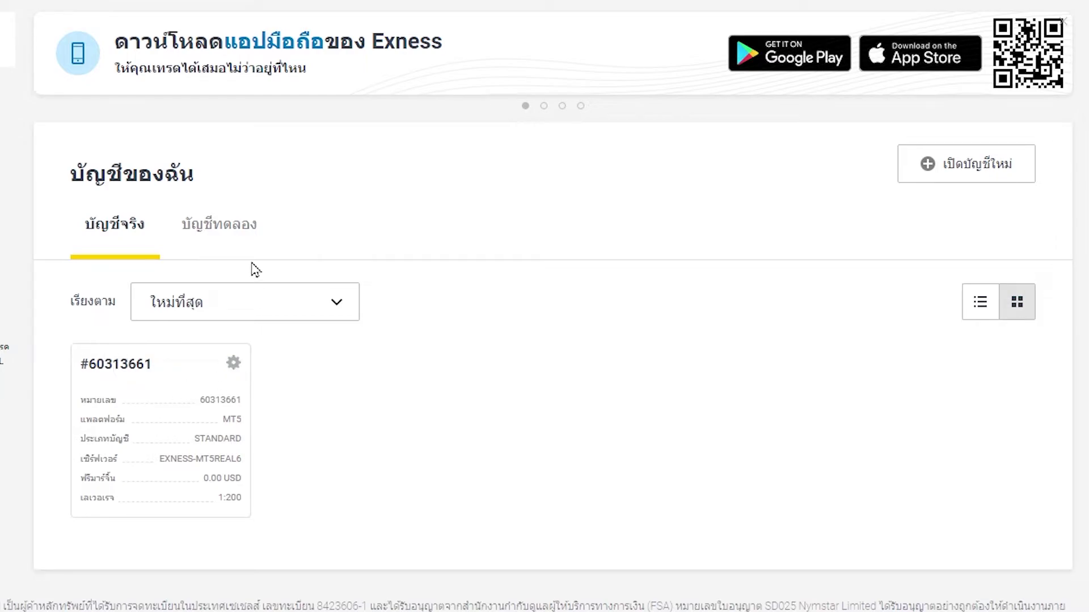
pyautogui.click(924, 177)
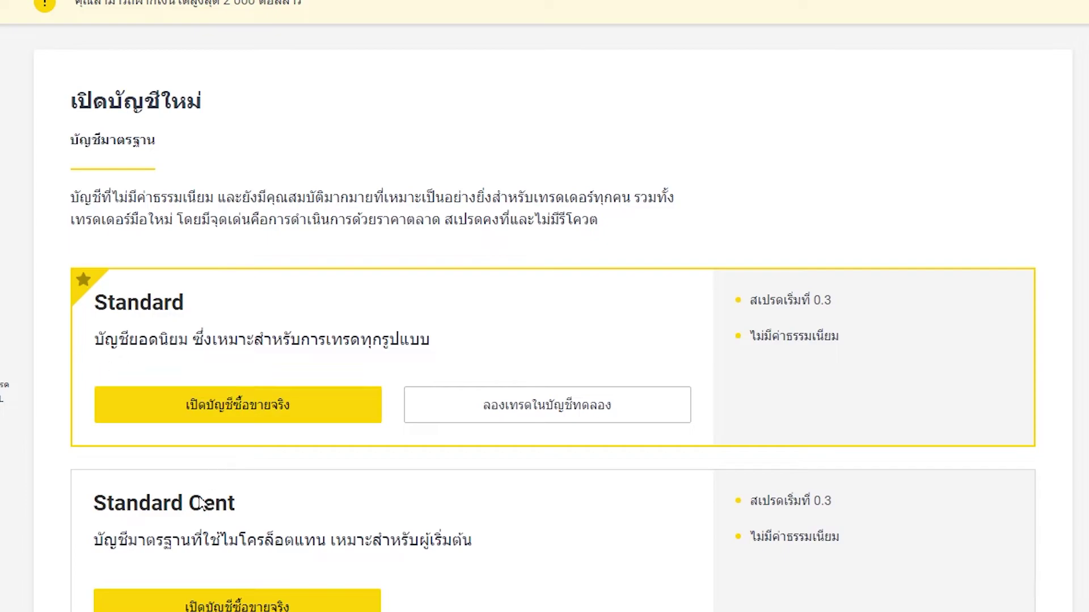
pyautogui.scroll(-2, 253, 494)
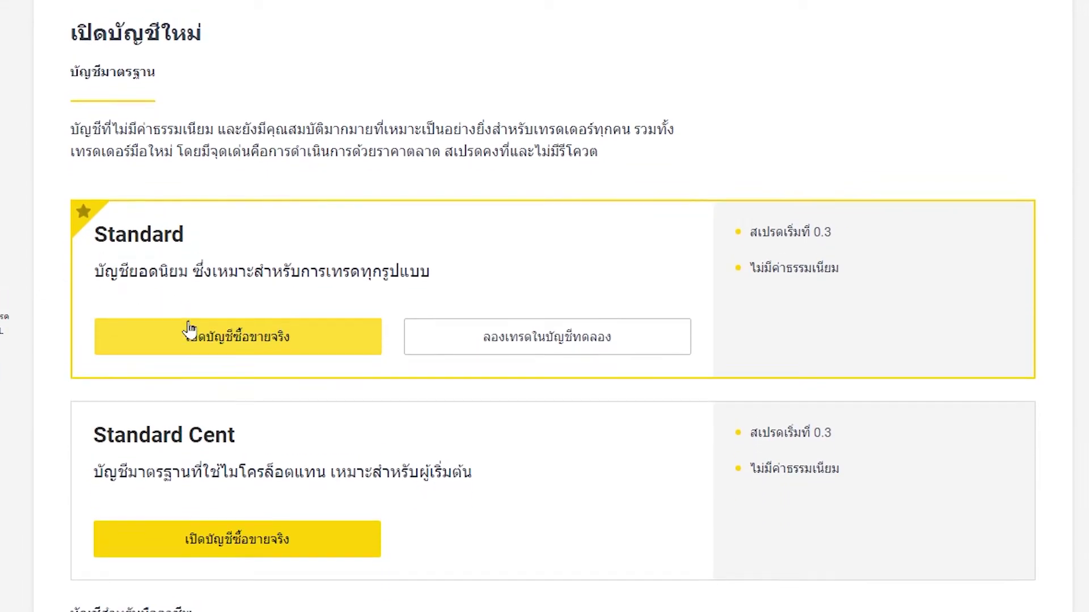
pyautogui.scroll(-7, 265, 450)
pyautogui.scroll(-6, 265, 449)
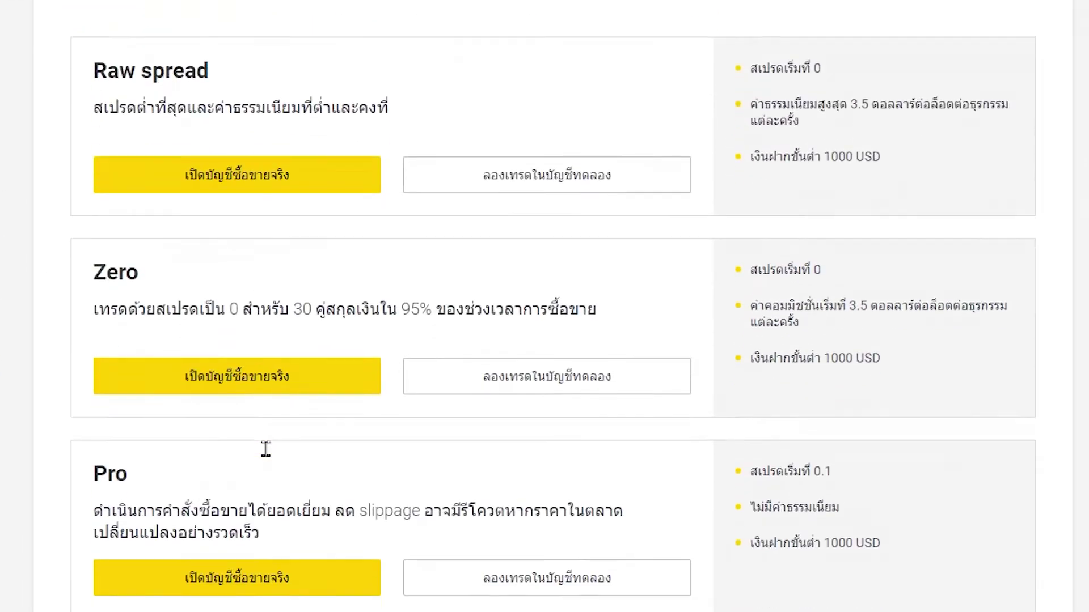
pyautogui.scroll(14, 264, 448)
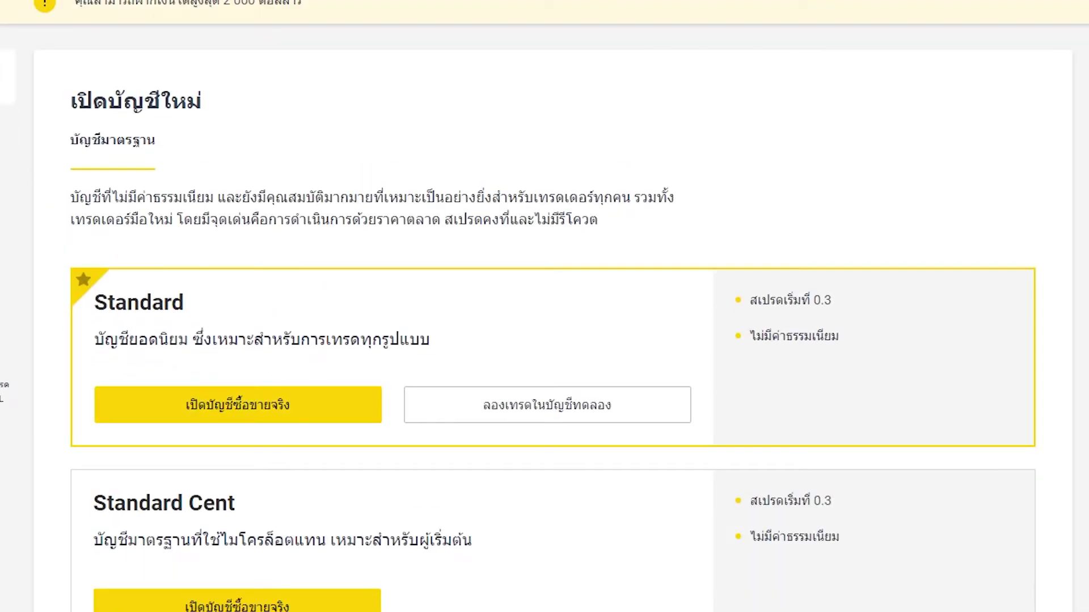
pyautogui.hotkey('alt', 'Left')
pyautogui.click(220, 276)
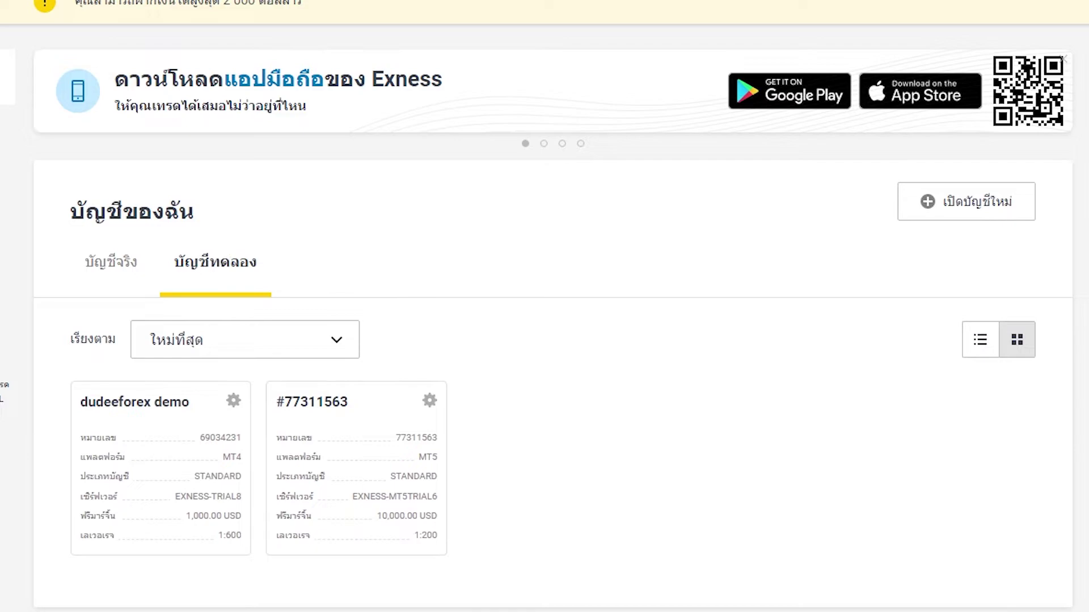
pyautogui.scroll(-2, 377, 153)
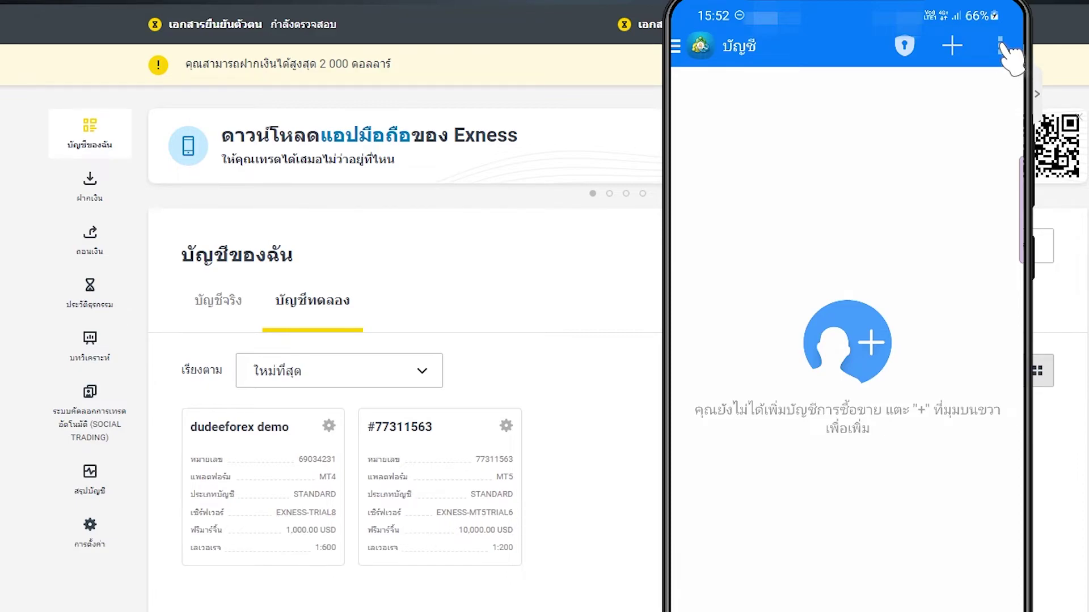
# - Open the MetaTrader 4 phone app's extra options menu beside the Exness demo list
pyautogui.click(1000, 46)
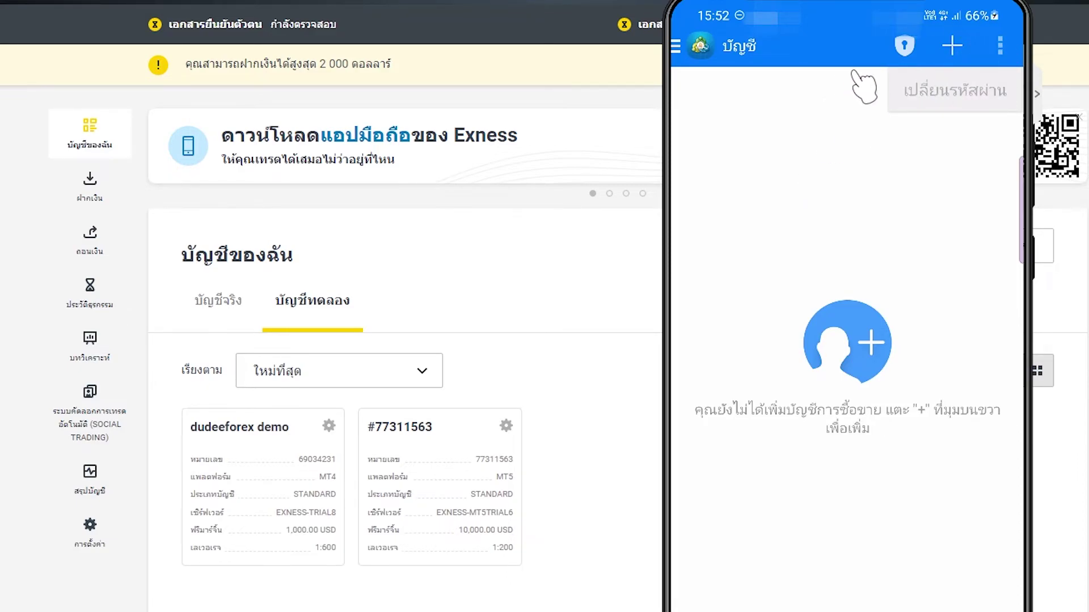
# - Close the options menu, then add an account via 'Login to an existing account'
pyautogui.click(878, 79)
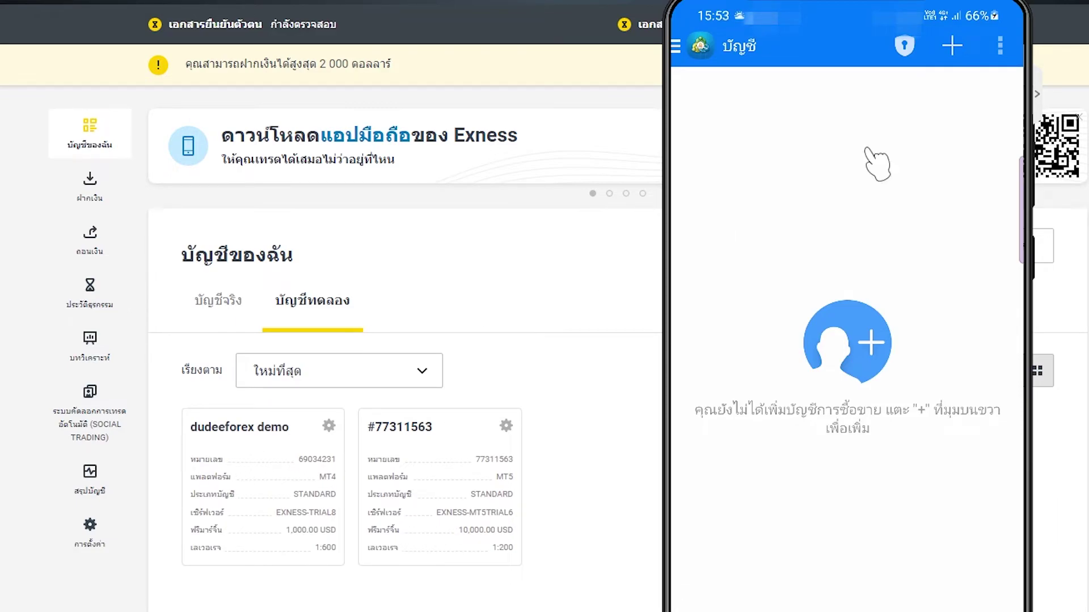
pyautogui.click(951, 44)
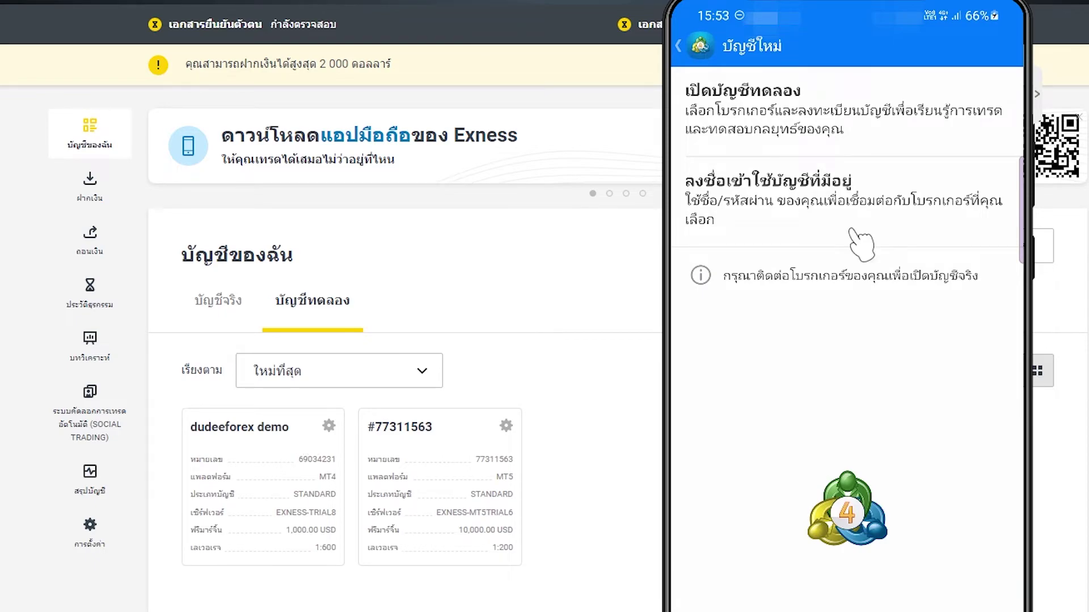
pyautogui.click(796, 187)
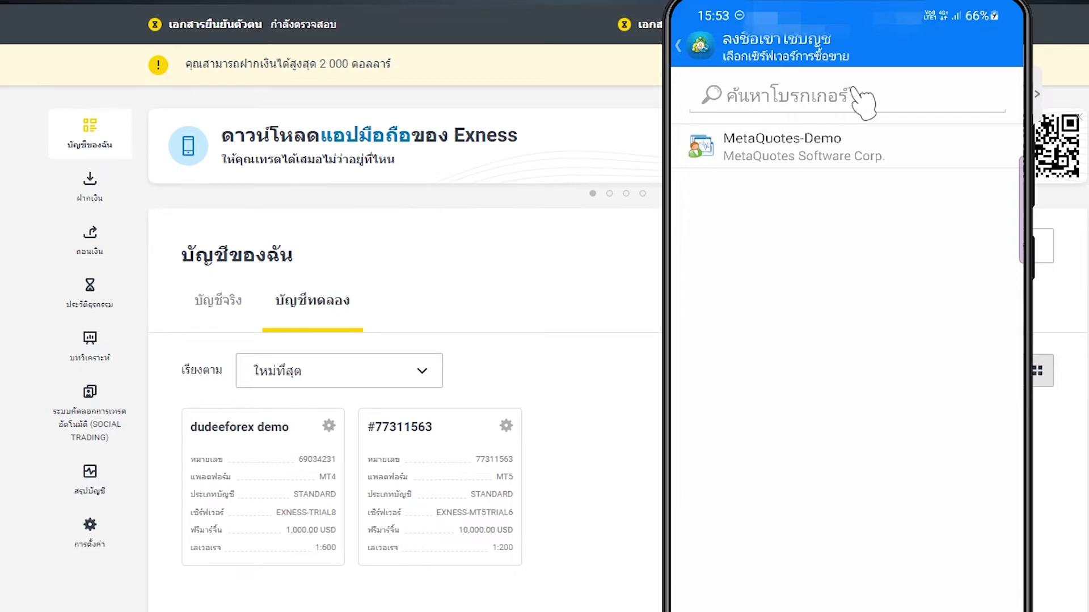
# - Search the broker servers for 'exness' and select Exness-Trial8 from the results
pyautogui.click(829, 97)
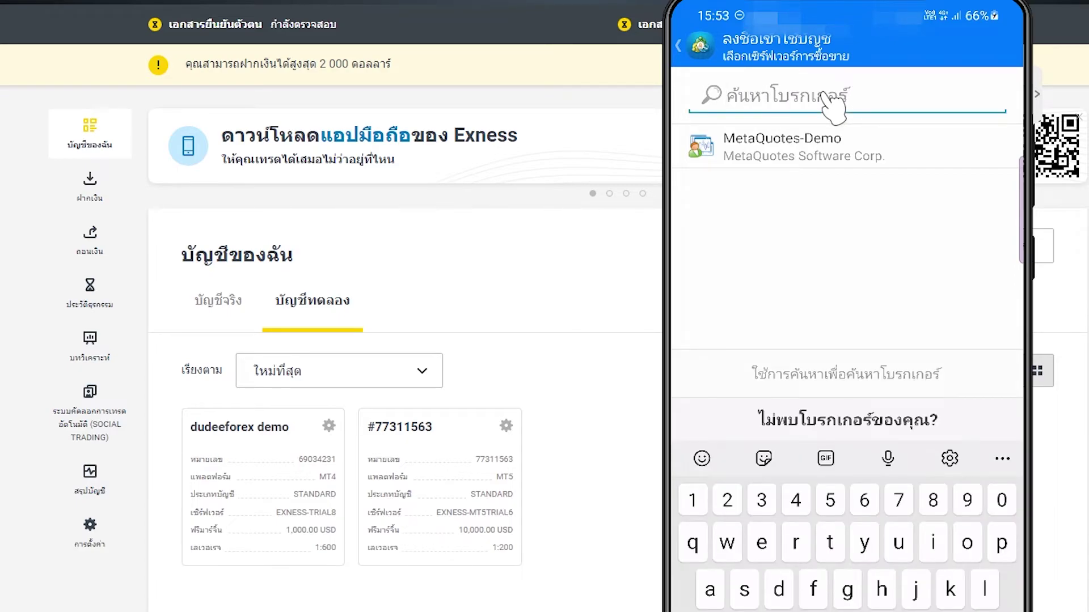
pyautogui.write('e')
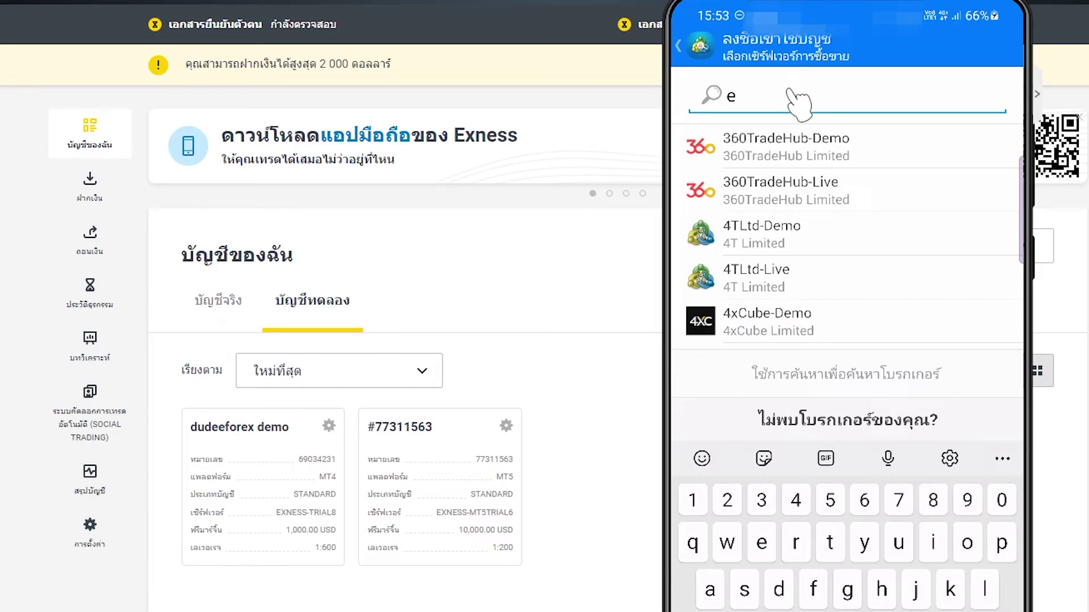
pyautogui.write('xn')
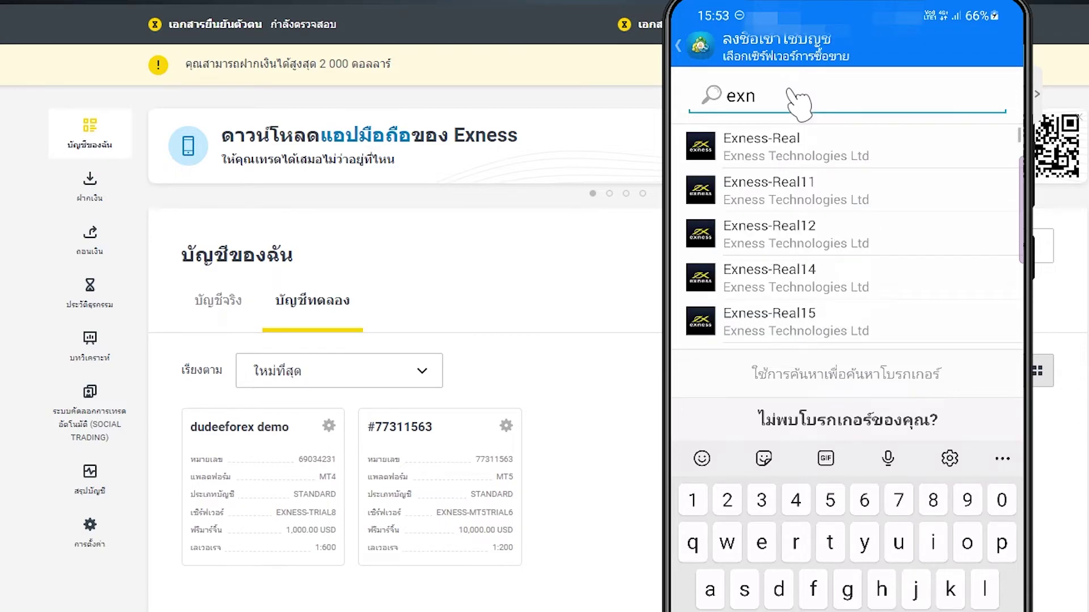
pyautogui.write('ess')
pyautogui.rightClick(800, 99)
pyautogui.scroll(-5, 817, 167)
pyautogui.scroll(-6, 816, 167)
pyautogui.scroll(-2, 844, 436)
pyautogui.moveTo(855, 430); pyautogui.dragTo(831, 247)
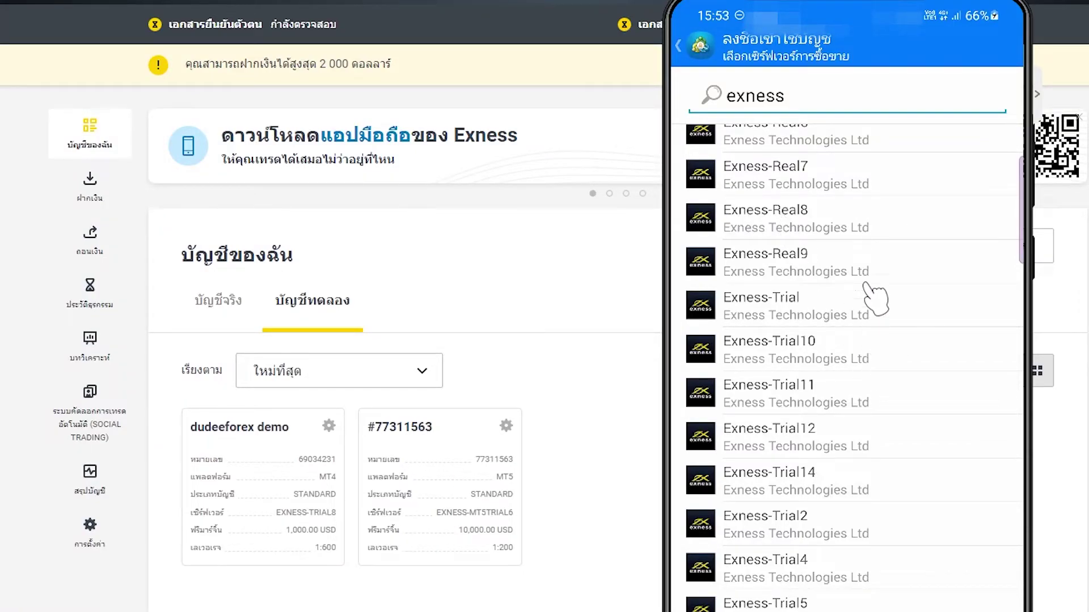
pyautogui.scroll(-3, 848, 572)
pyautogui.scroll(-8, 851, 549)
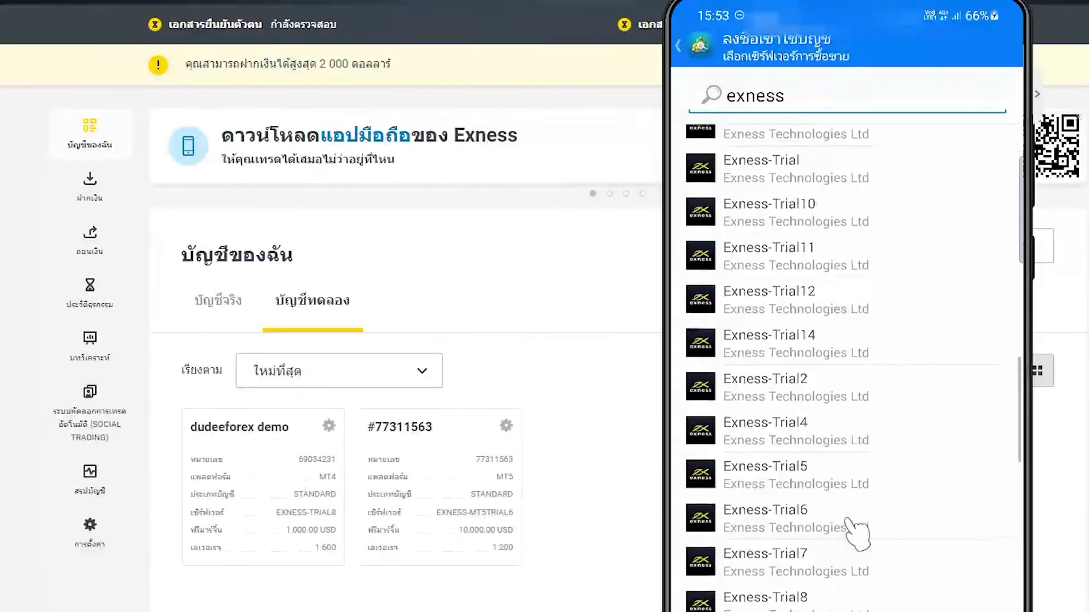
pyautogui.scroll(-1, 794, 484)
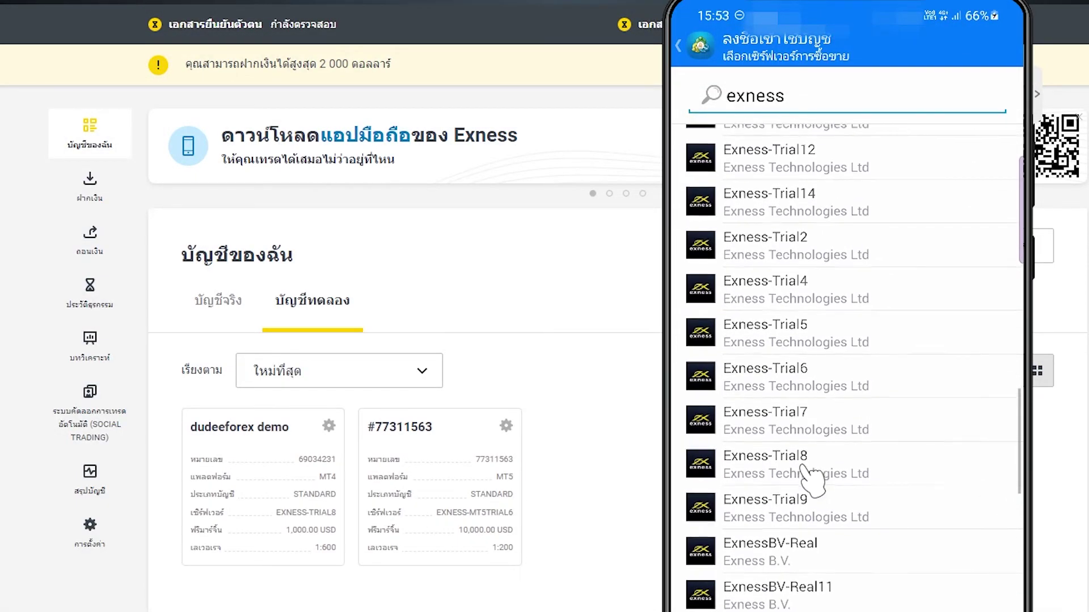
pyautogui.click(812, 478)
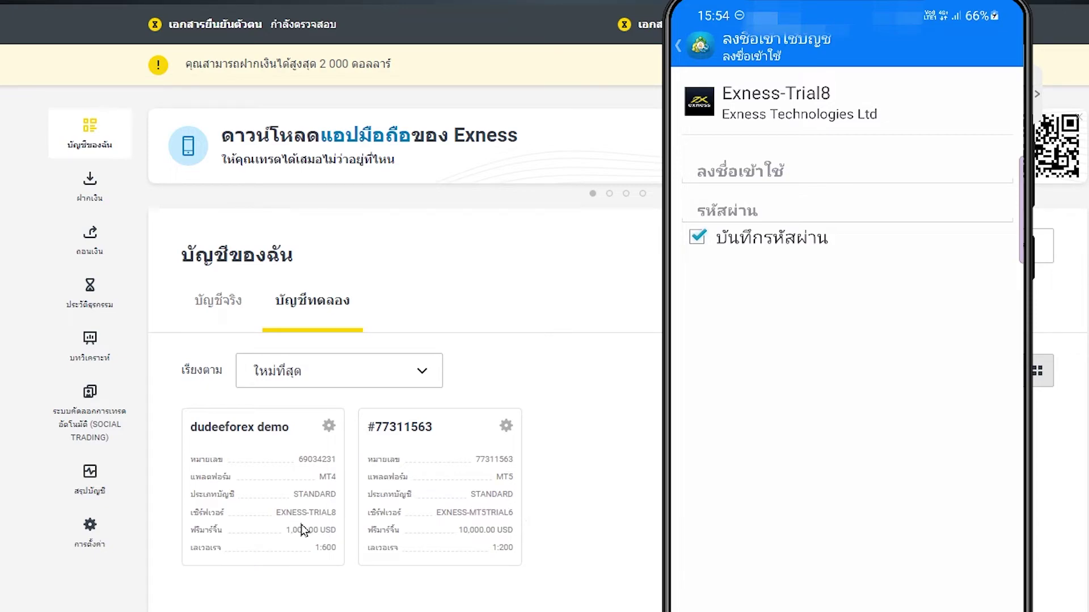
# - Enter the demo account's login number and password, then log in to Exness-Trial8
pyautogui.click(805, 169)
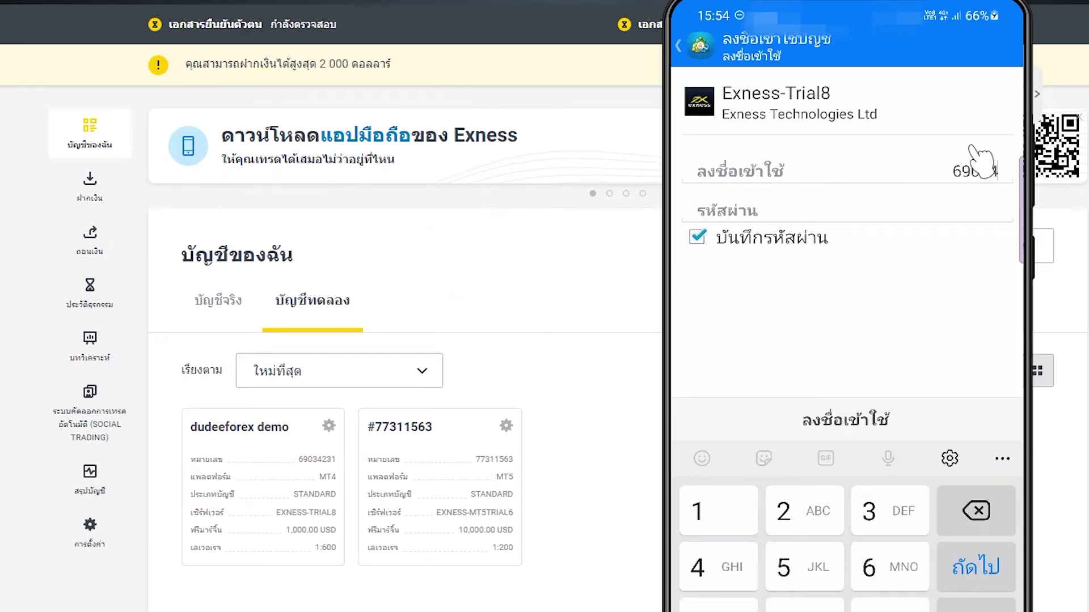
pyautogui.click(983, 193)
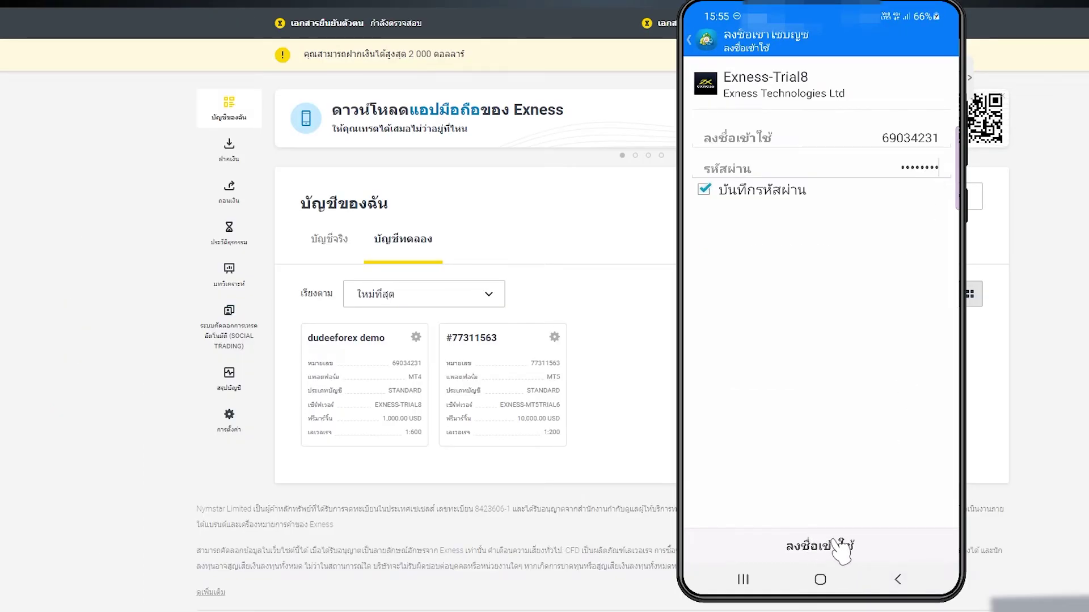
pyautogui.click(839, 543)
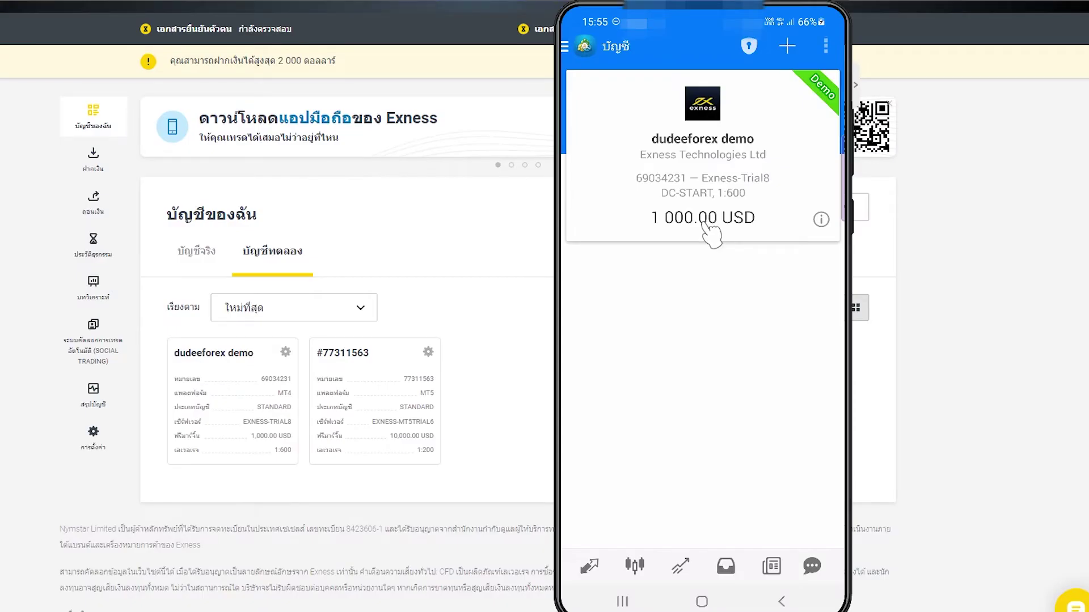
# - Browse the account's trade, history and chart views, including the symbol list and timeframes
pyautogui.click(711, 232)
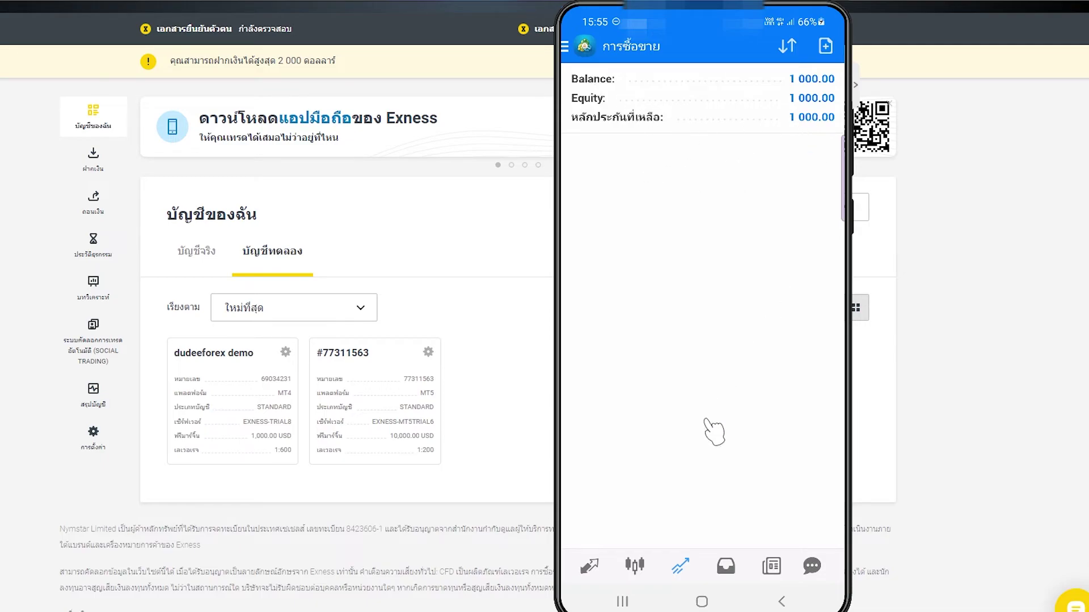
pyautogui.click(751, 543)
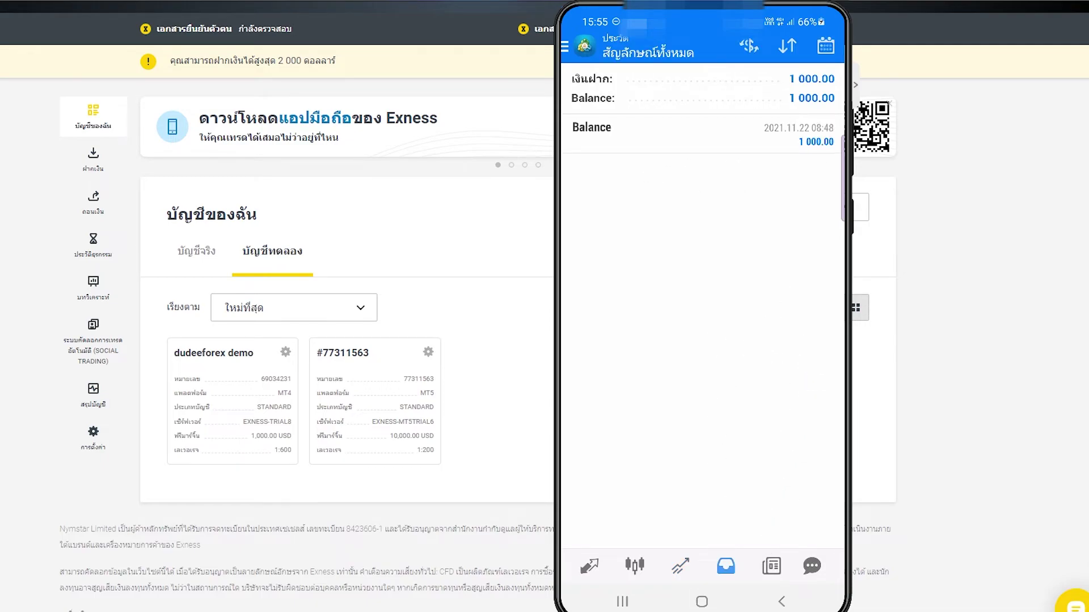
pyautogui.click(589, 565)
pyautogui.click(635, 566)
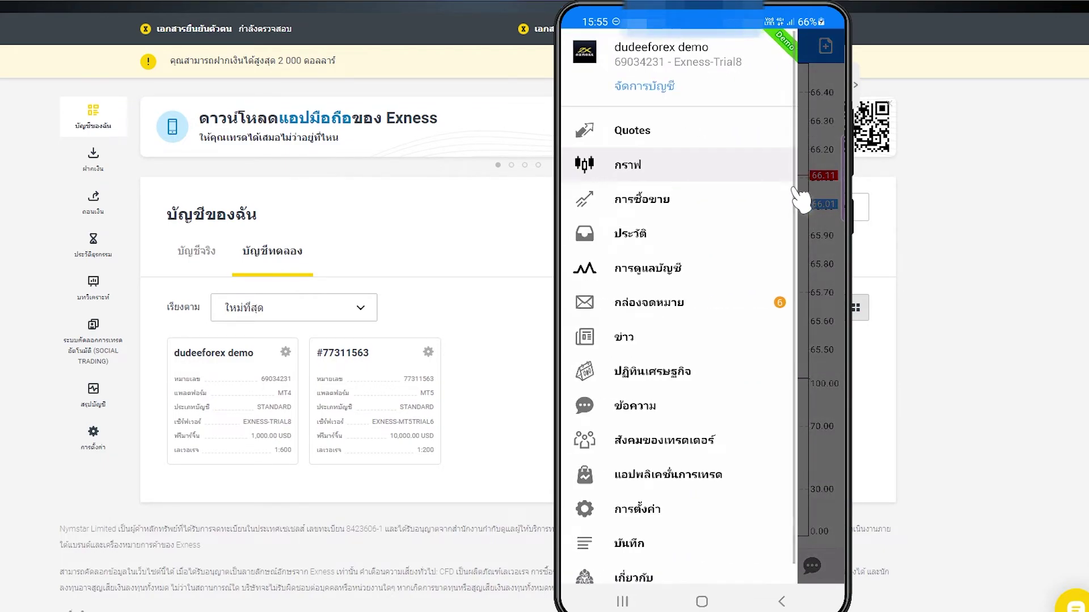
pyautogui.click(800, 77)
pyautogui.click(748, 47)
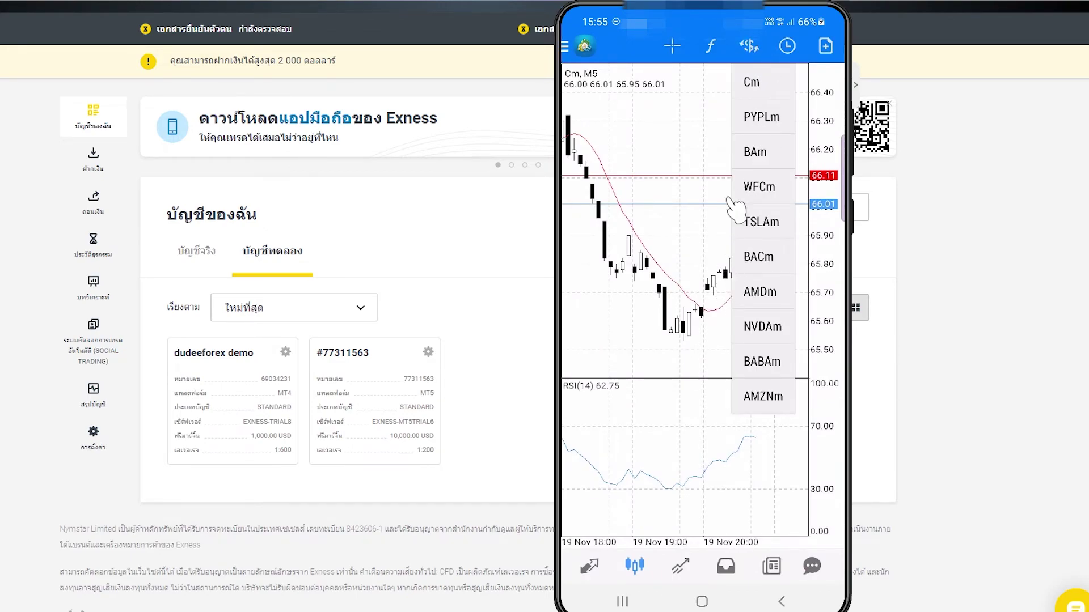
pyautogui.click(750, 101)
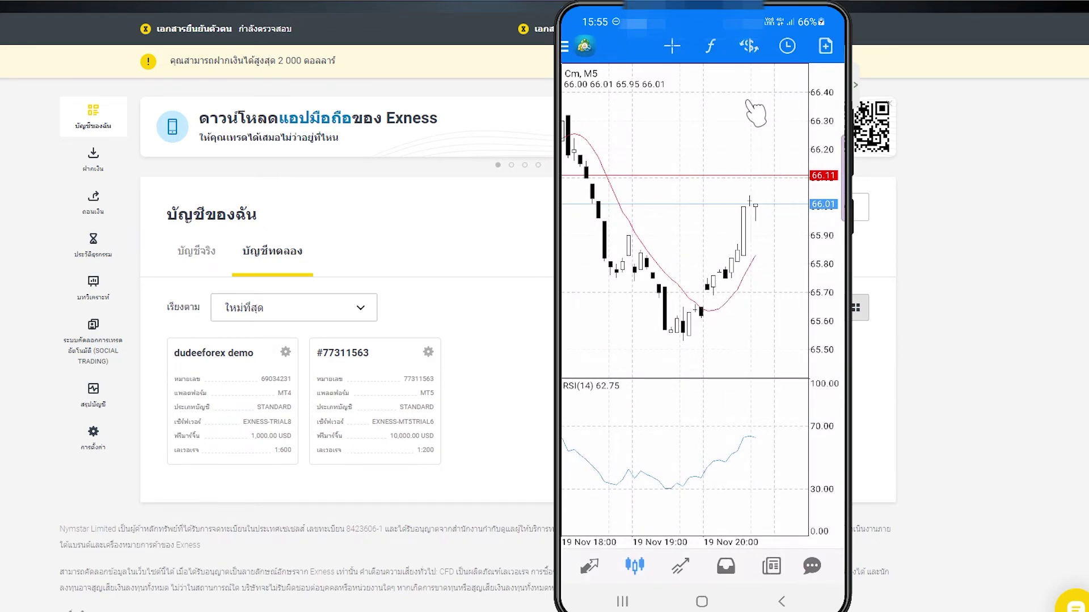
pyautogui.click(756, 50)
pyautogui.click(737, 230)
pyautogui.click(756, 49)
pyautogui.click(646, 233)
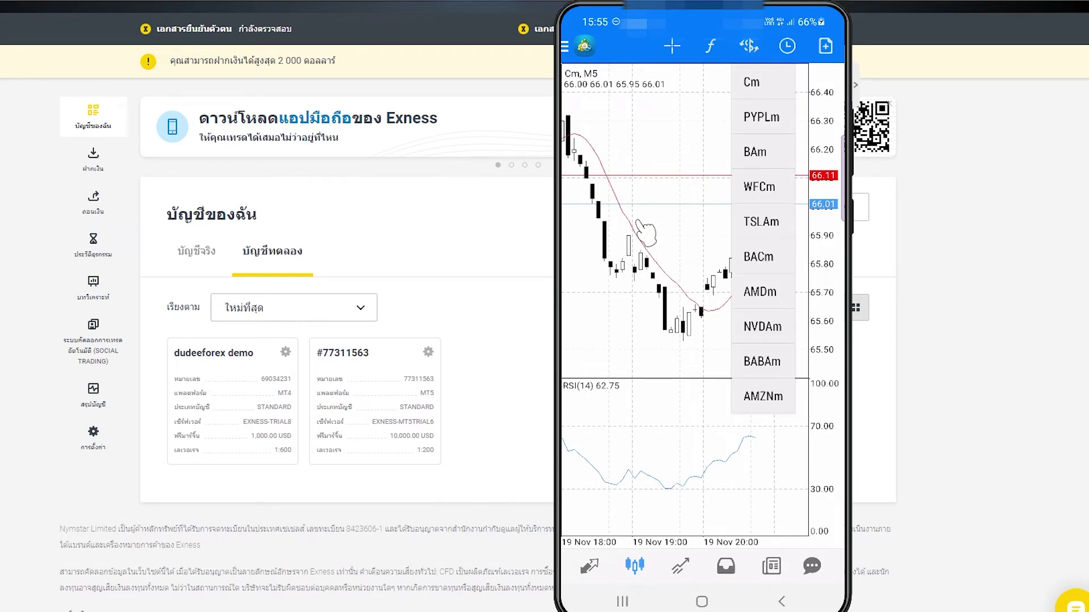
pyautogui.click(589, 564)
# - From Forex_group, add AUDCADm, AUDDKKm, AUDJPYm, AUDUSDm and XAUUSDm to Quotes
pyautogui.click(594, 573)
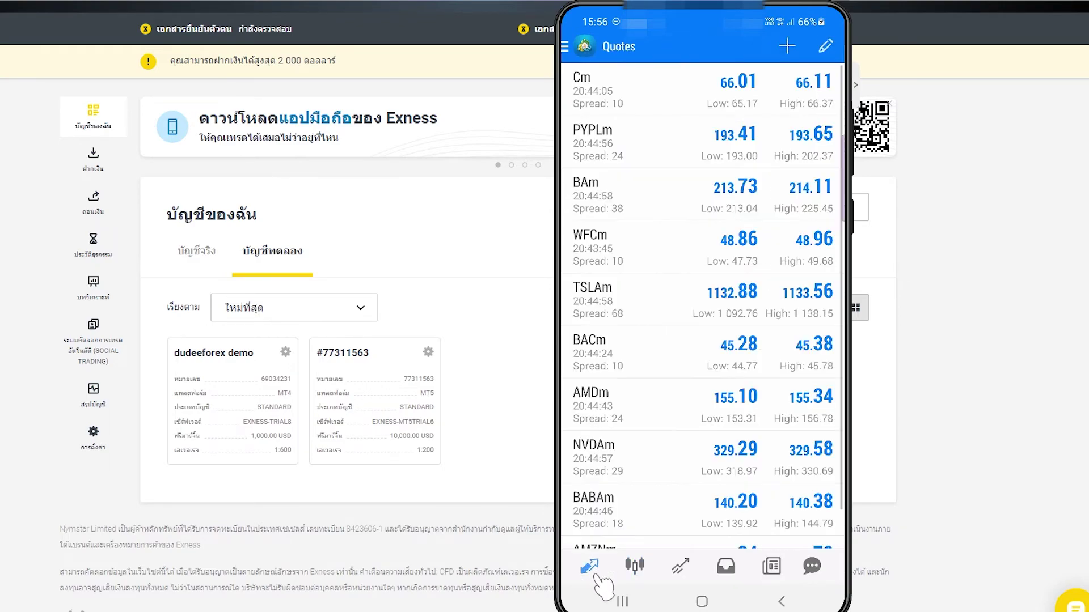
pyautogui.click(789, 47)
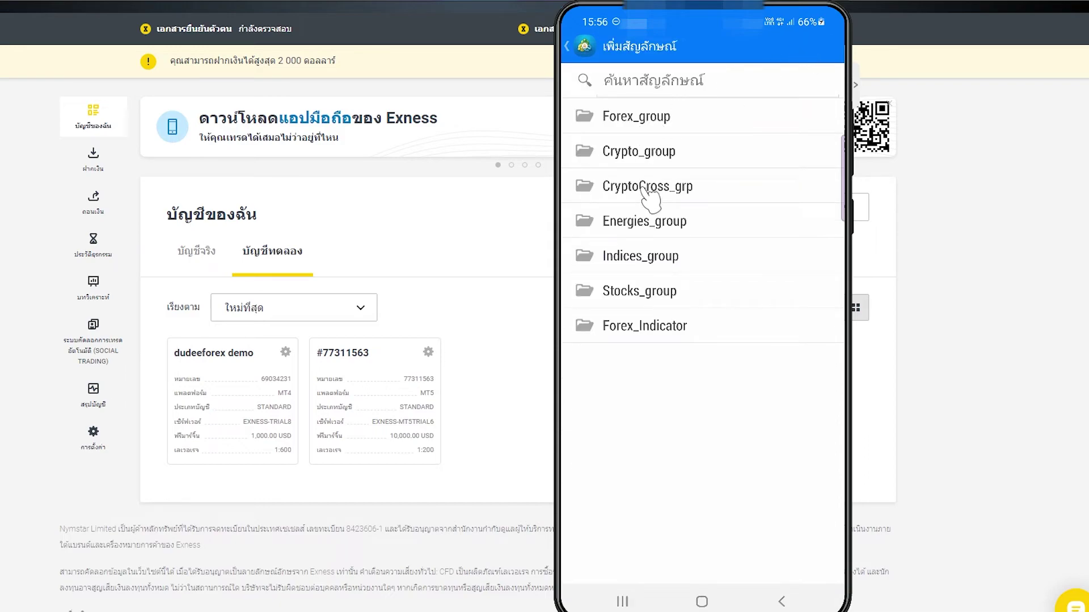
pyautogui.moveTo(638, 212); pyautogui.dragTo(643, 176)
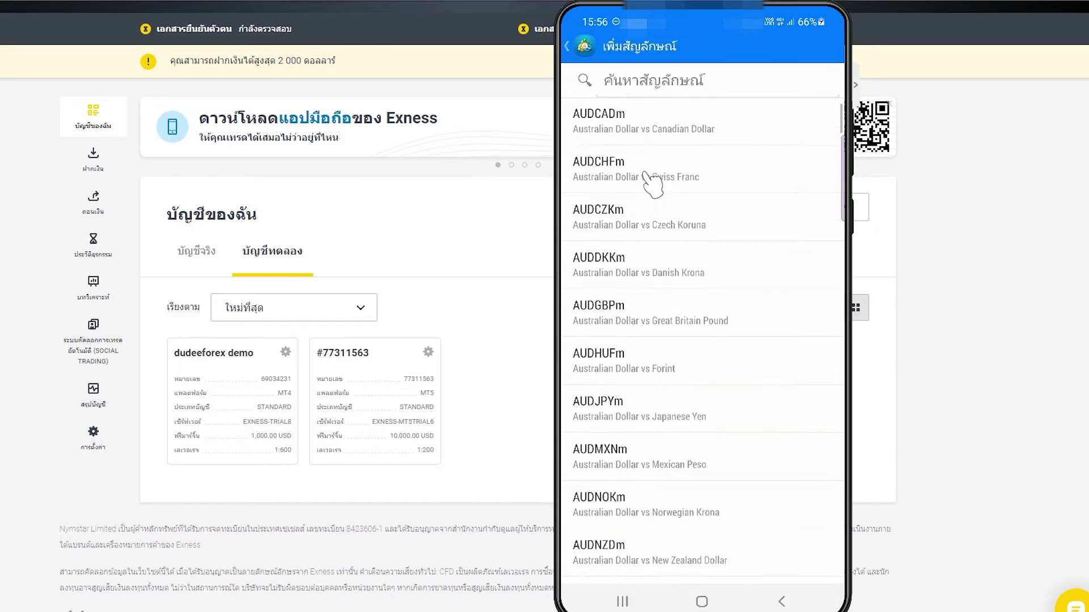
pyautogui.click(660, 139)
pyautogui.click(651, 187)
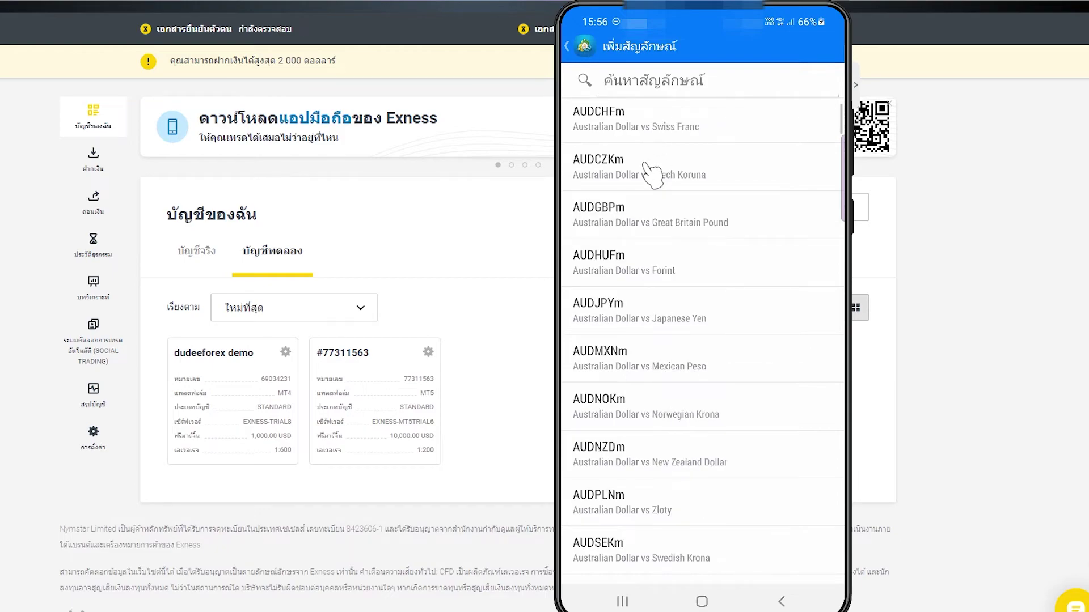
pyautogui.click(642, 300)
pyautogui.scroll(-5, 647, 377)
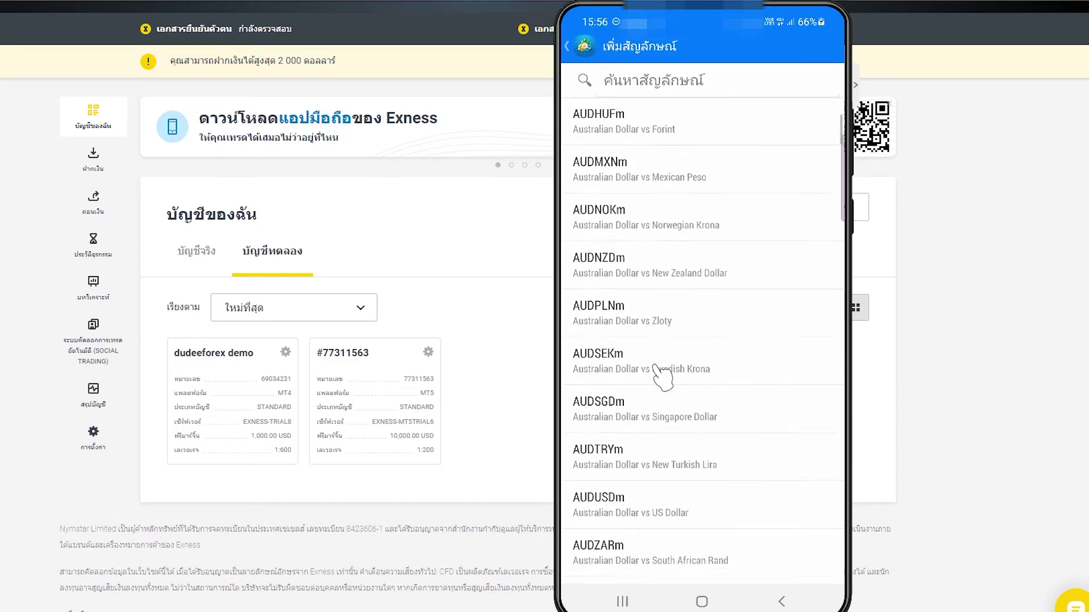
pyautogui.click(659, 375)
pyautogui.scroll(-10, 663, 377)
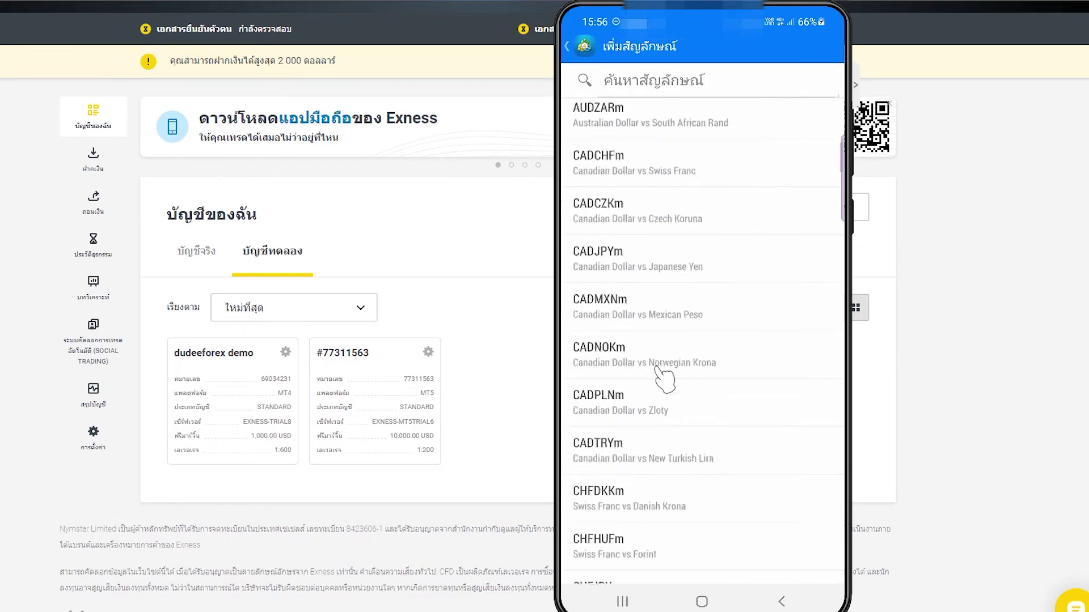
pyautogui.scroll(12, 714, 227)
pyautogui.scroll(-4, 709, 380)
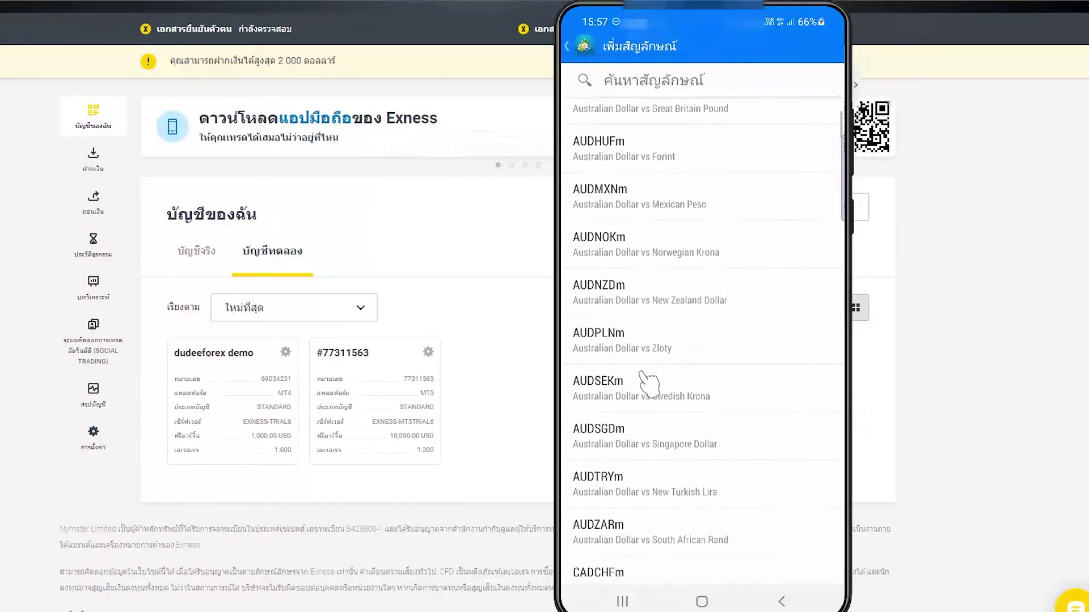
pyautogui.scroll(-3, 649, 386)
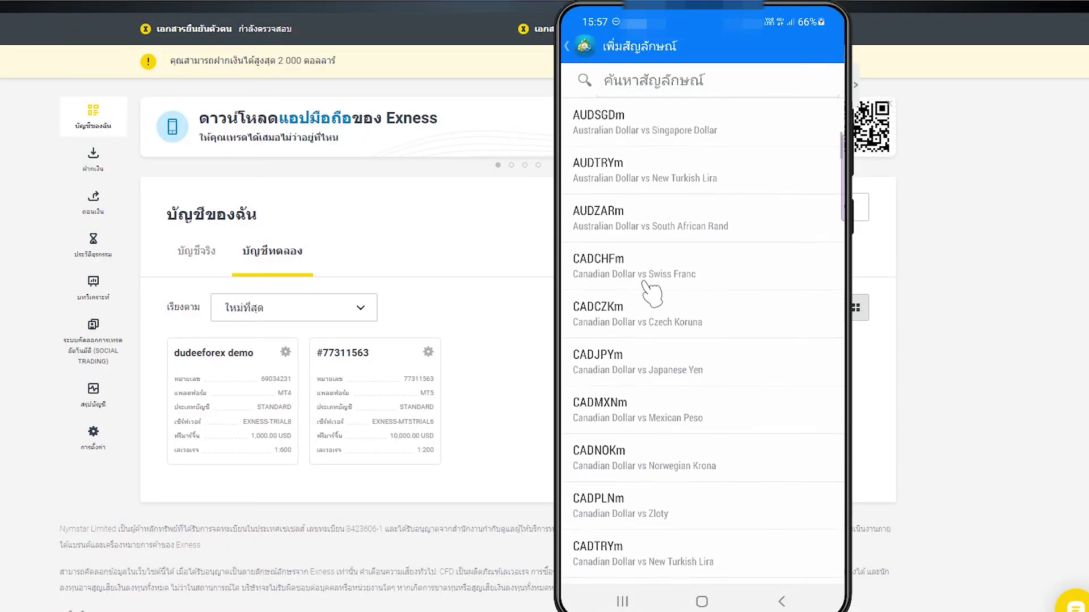
pyautogui.scroll(-7, 709, 405)
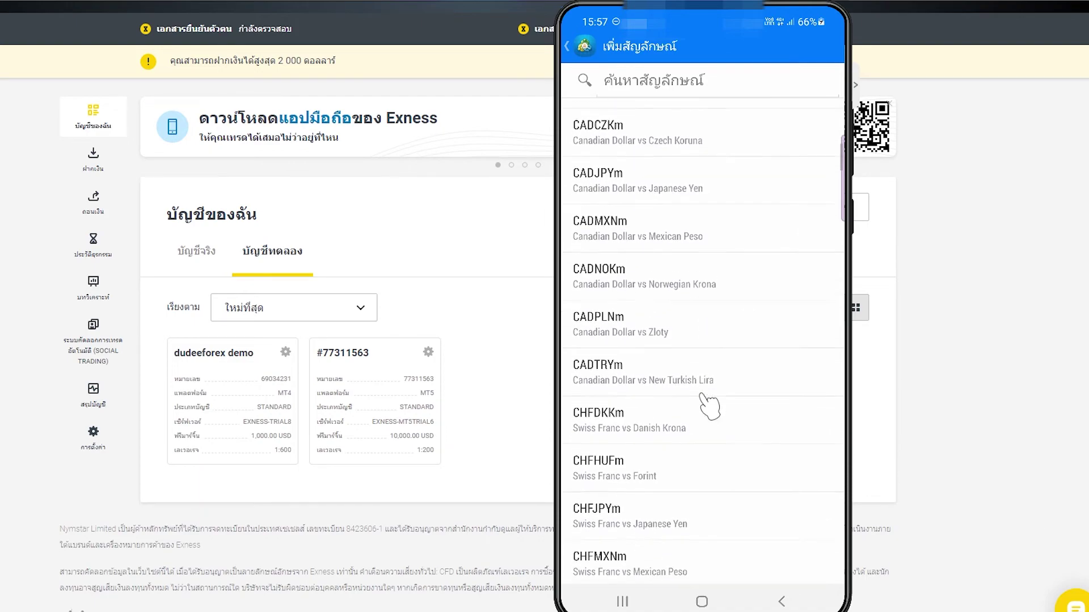
pyautogui.scroll(15, 709, 405)
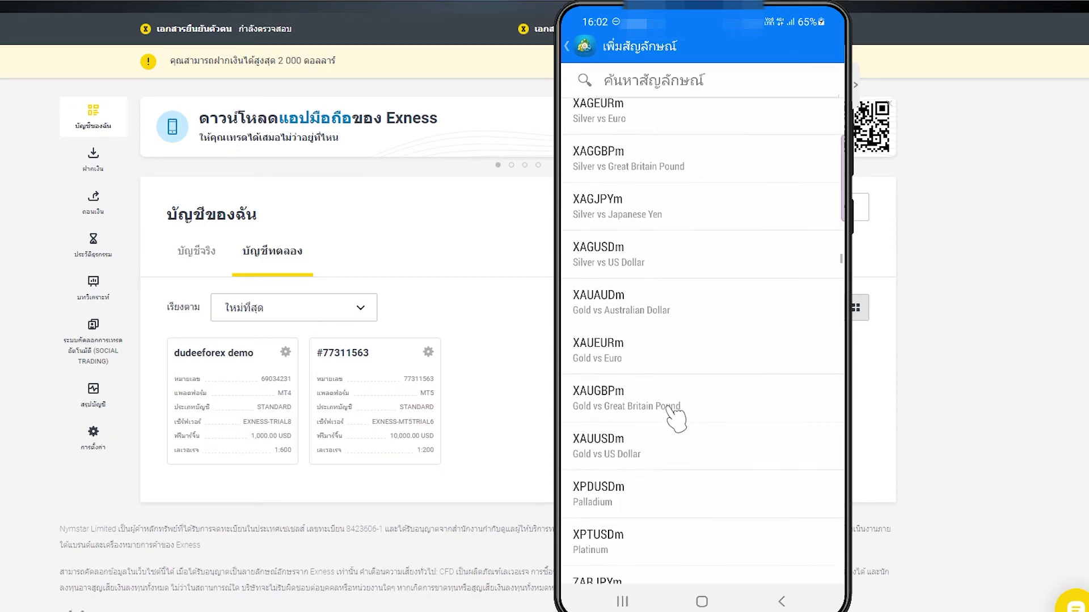
pyautogui.scroll(-1, 705, 438)
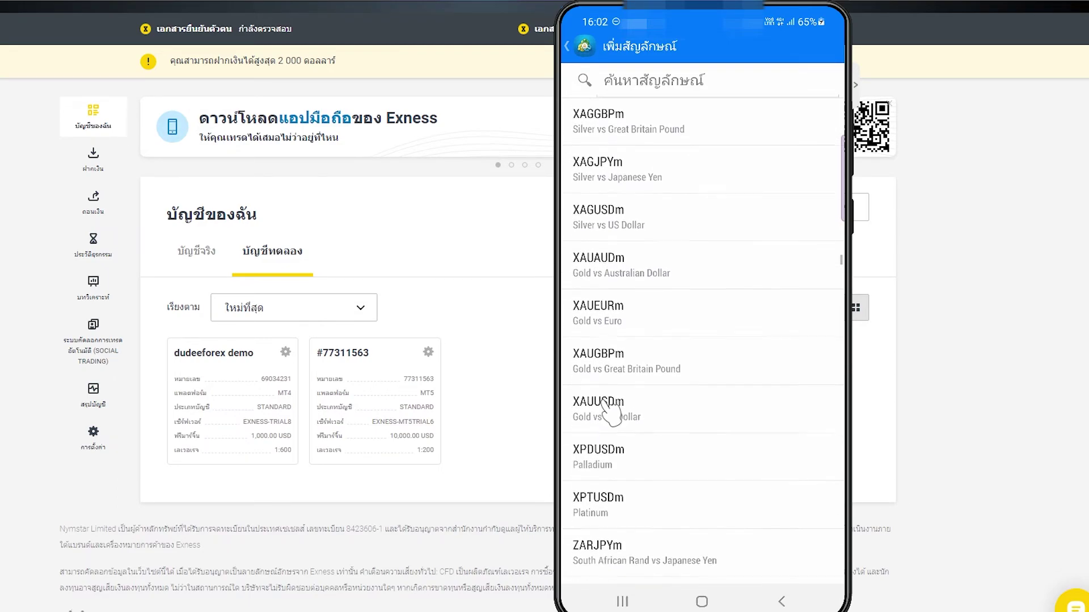
pyautogui.click(649, 387)
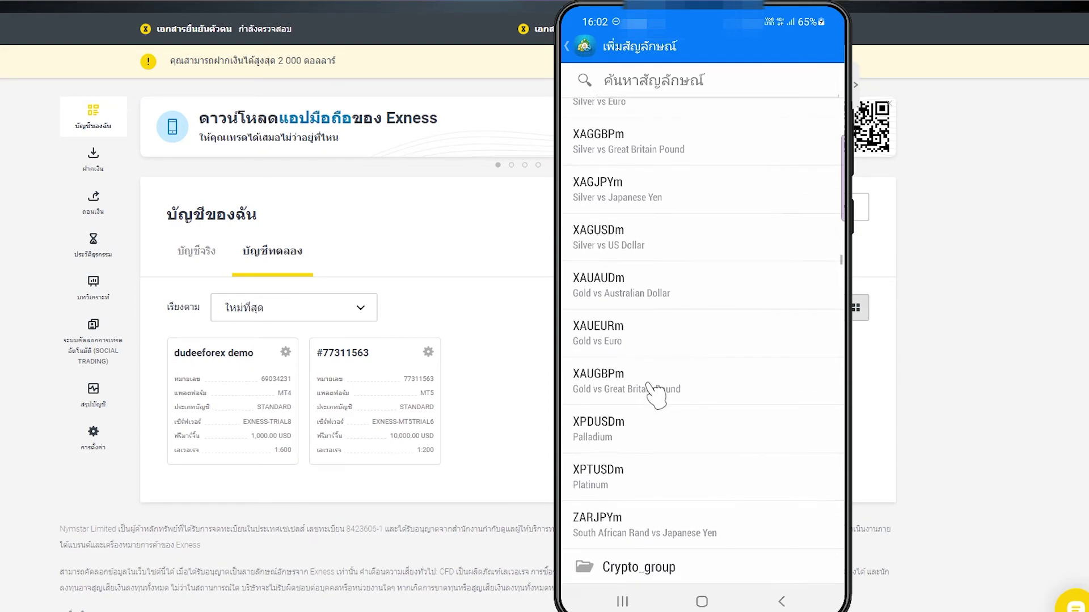
pyautogui.click(570, 47)
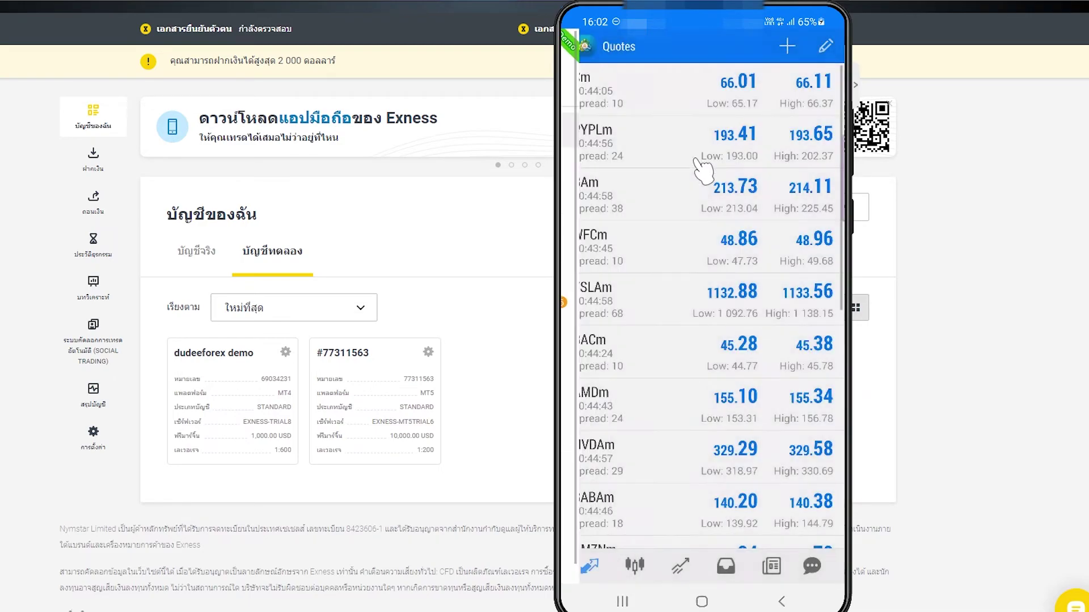
# - Scroll the MT4 quotes list and enter edit mode to pick symbols for removal
pyautogui.moveTo(641, 436); pyautogui.dragTo(706, 216)
pyautogui.moveTo(689, 102); pyautogui.dragTo(687, 214)
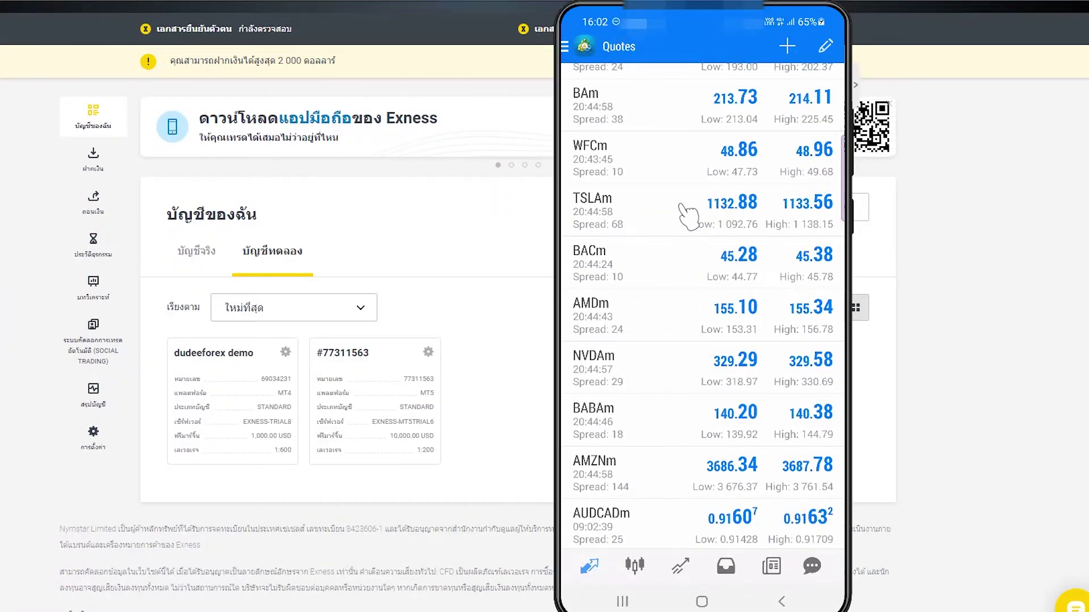
pyautogui.moveTo(690, 127); pyautogui.dragTo(690, 211)
pyautogui.click(826, 47)
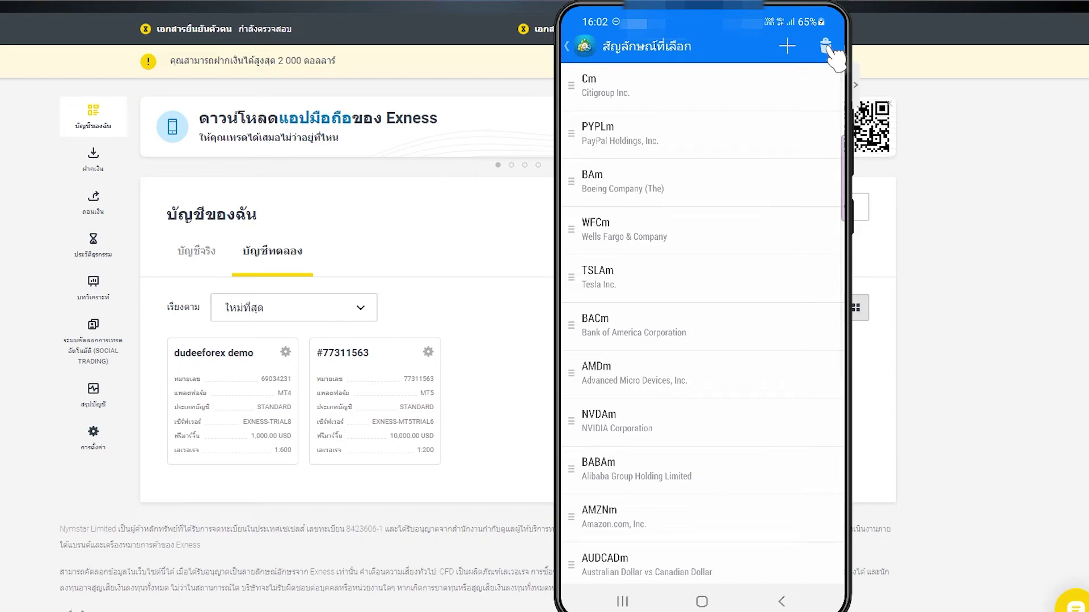
pyautogui.click(836, 86)
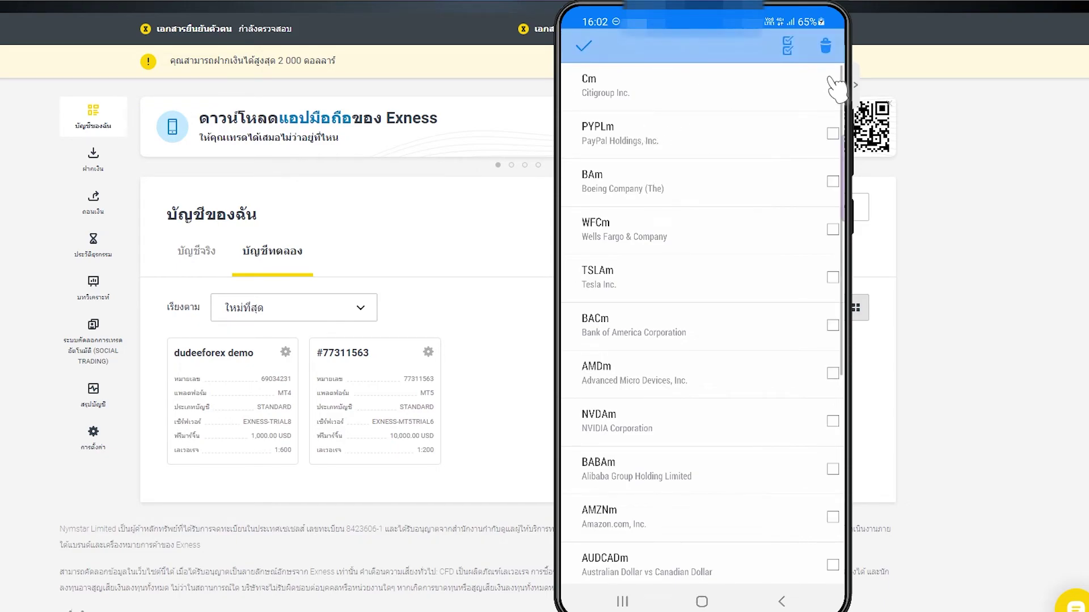
# - Tick PYPLm, BAm, WFCm, TSLAm, BACm, AMDm, NVDAm, BABAm and AMZNm, delete them, and return to quotes
pyautogui.click(834, 134)
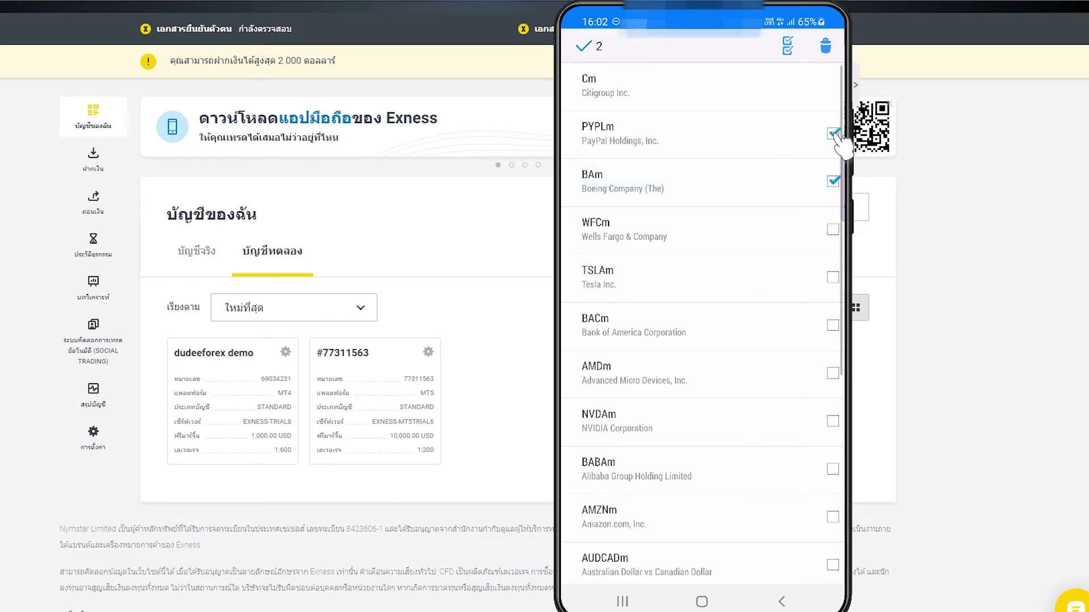
pyautogui.click(833, 229)
pyautogui.click(833, 325)
pyautogui.click(832, 469)
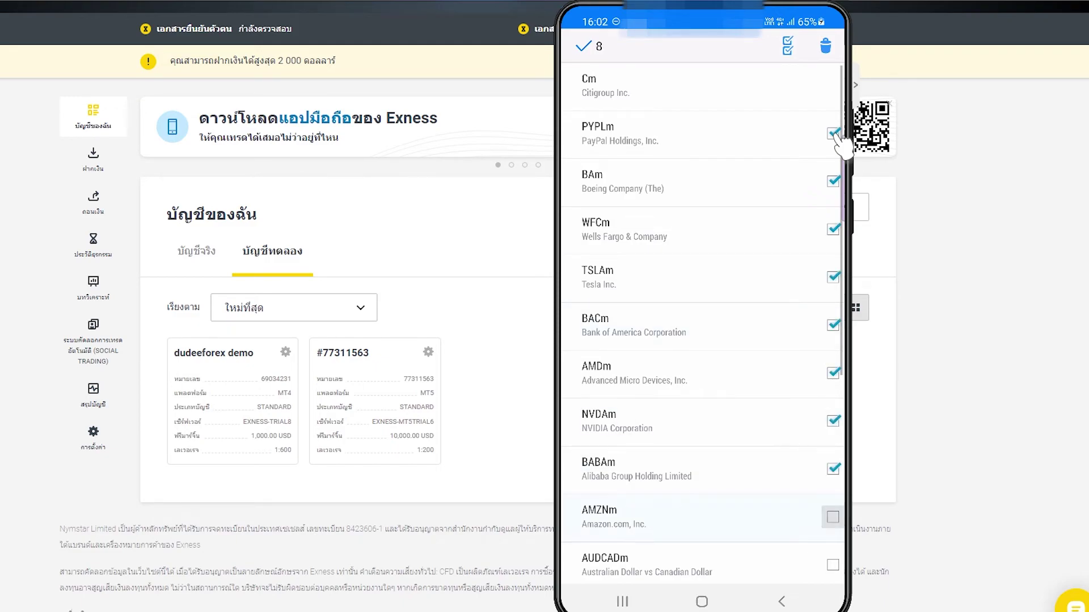
pyautogui.click(832, 517)
pyautogui.scroll(-3, 703, 317)
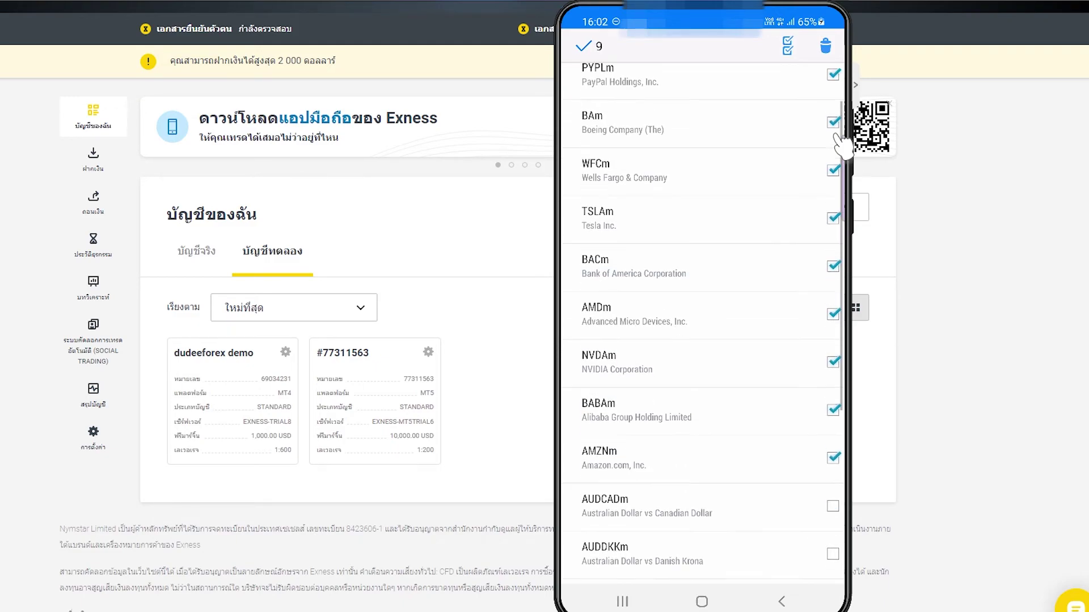
pyautogui.click(829, 48)
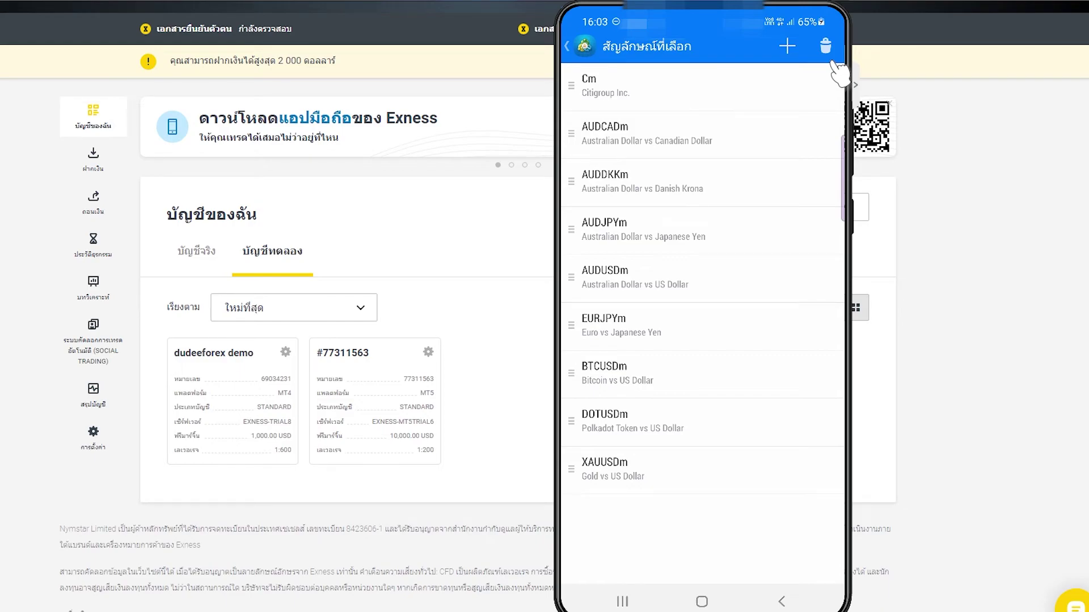
pyautogui.press('Escape')
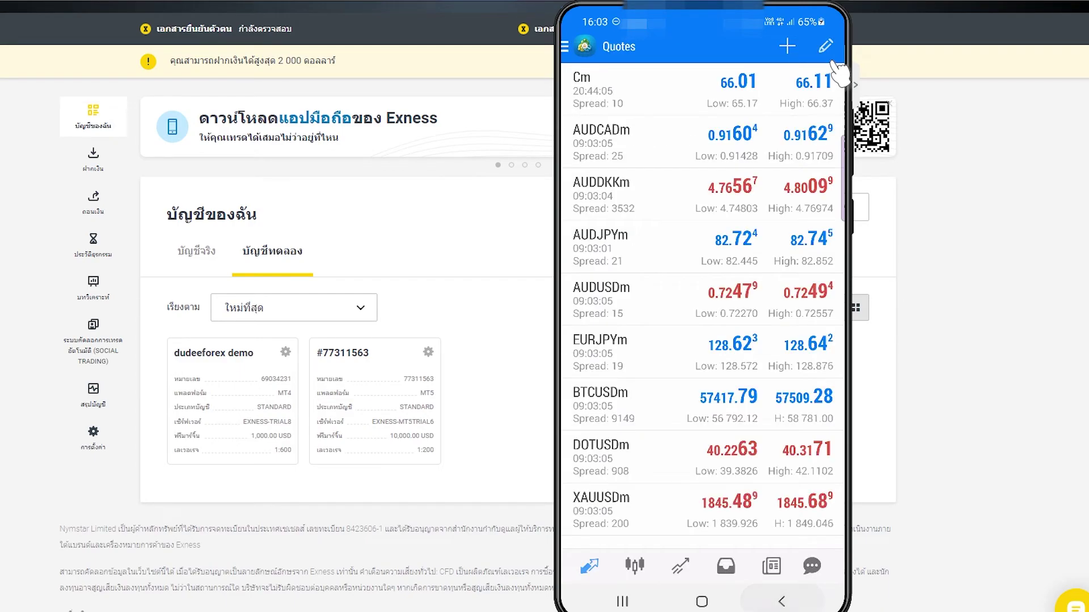
# - Bring up and dismiss the DOTUSDm options, then go back from the Cm chart to quotes
pyautogui.click(652, 479)
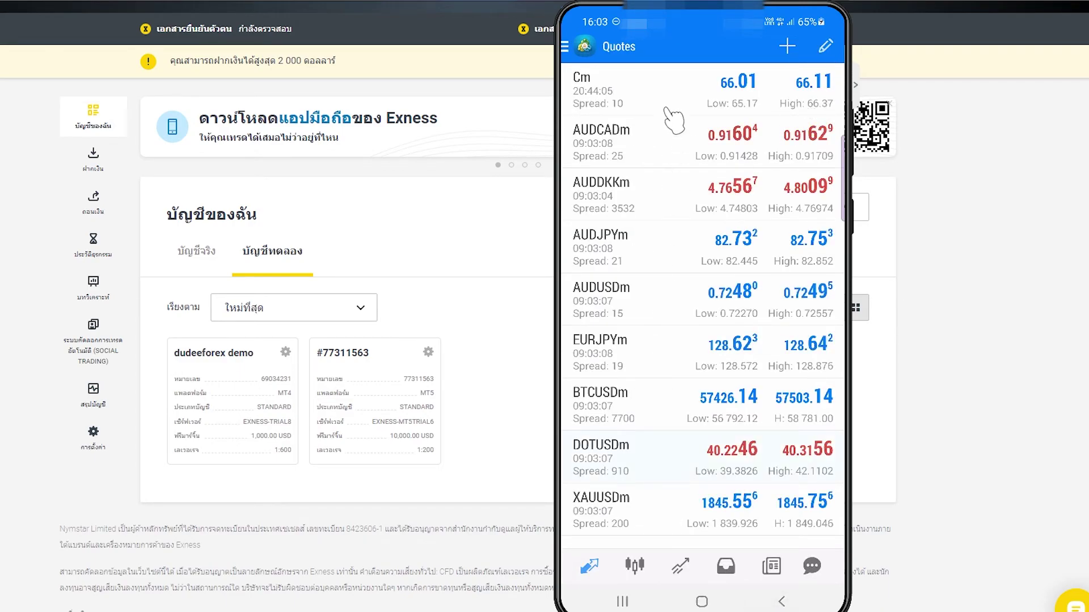
pyautogui.press('Escape')
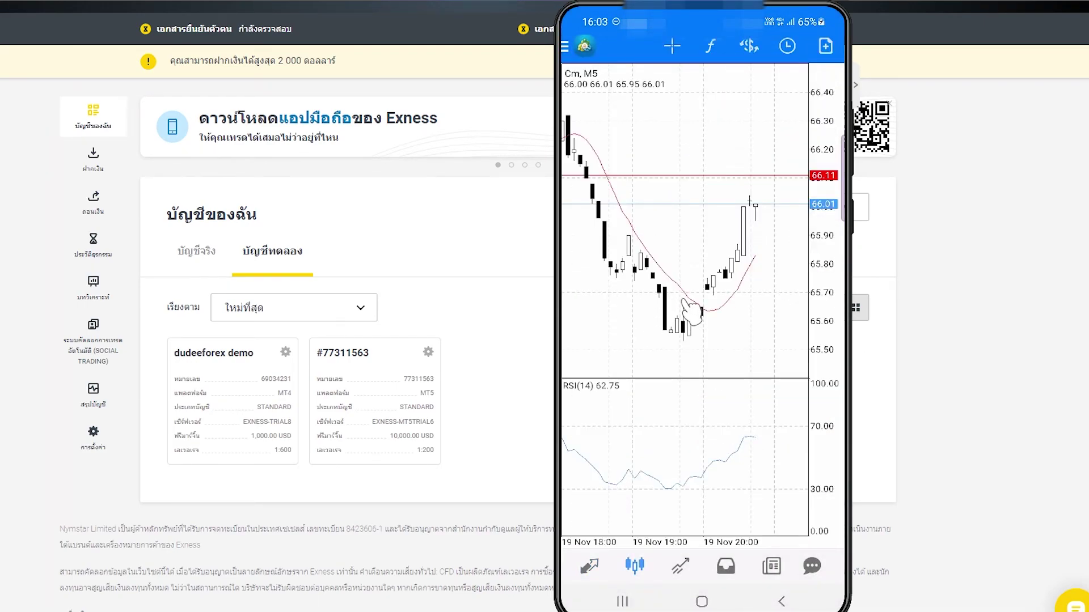
pyautogui.press('Escape')
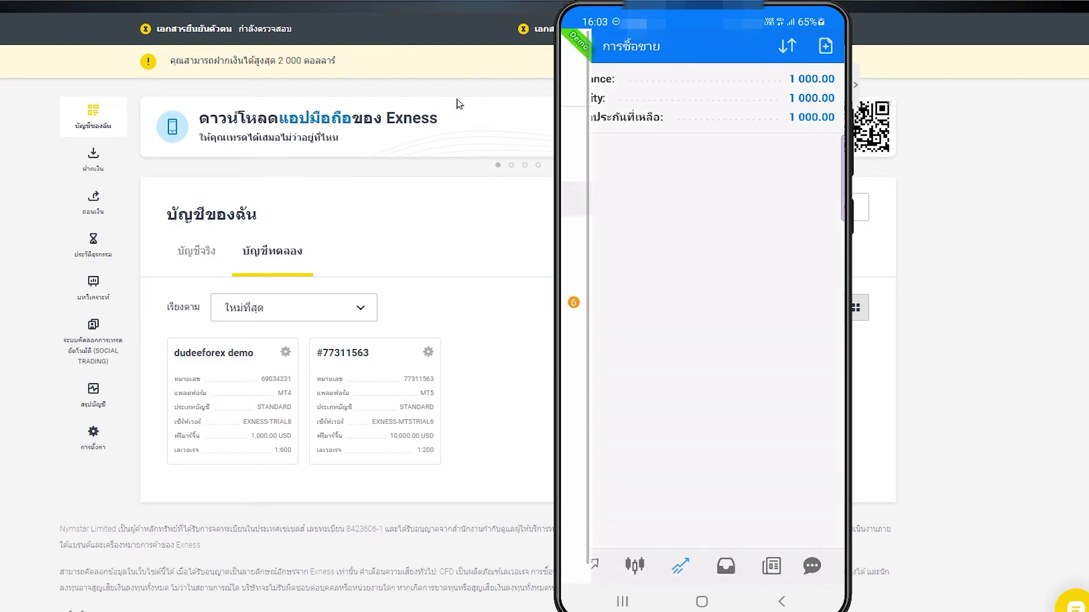
# - Start a new account from Real accounts and scroll through the Standard, Cent, Raw spread, Zero and Pro cards
pyautogui.click(194, 254)
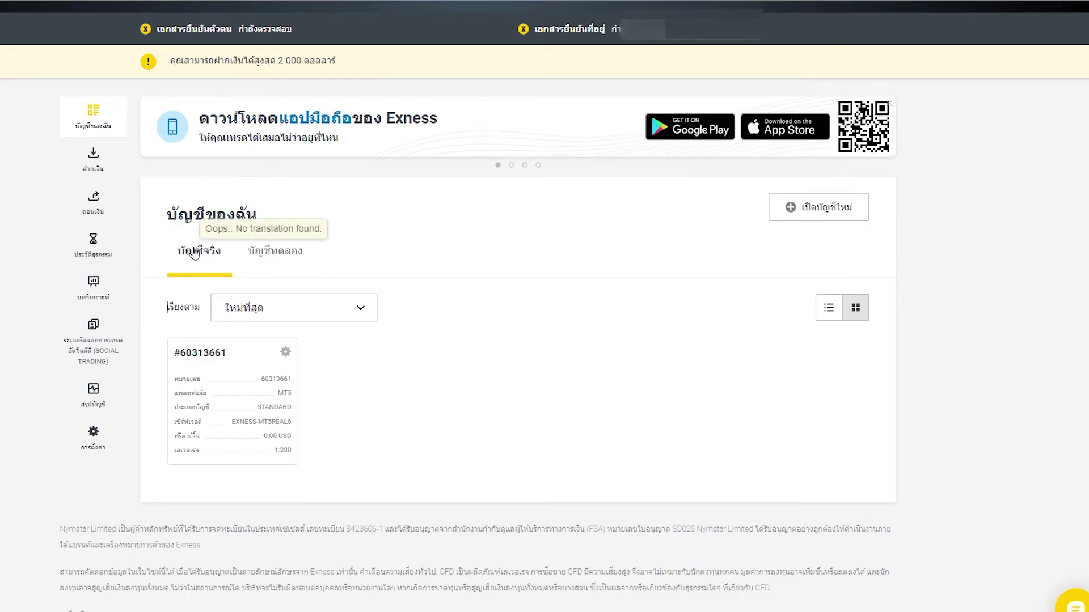
pyautogui.click(805, 209)
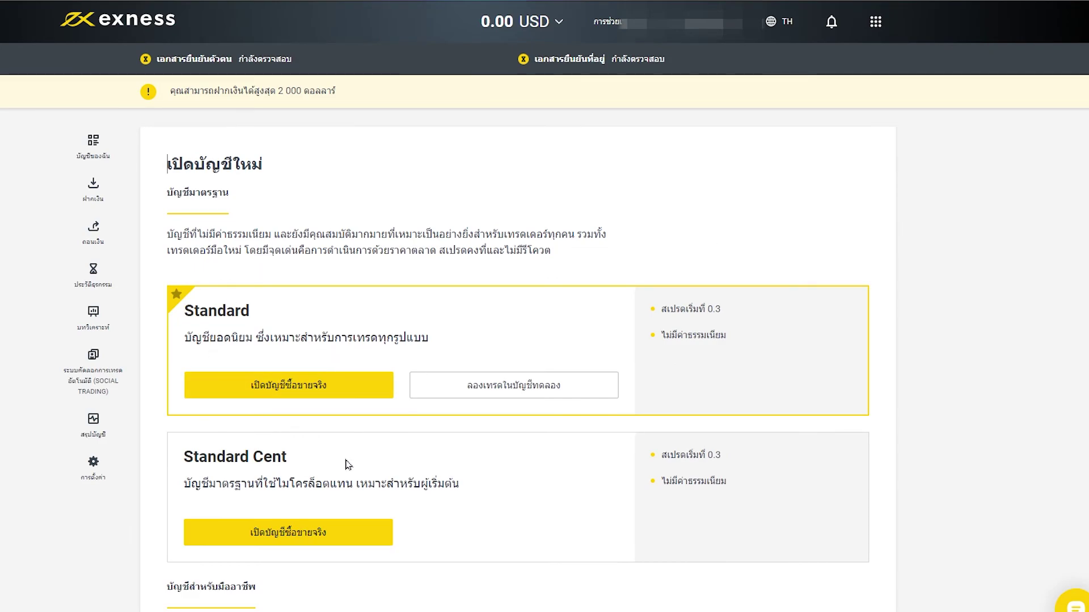
pyautogui.scroll(-2, 396, 482)
pyautogui.scroll(-8, 1078, 366)
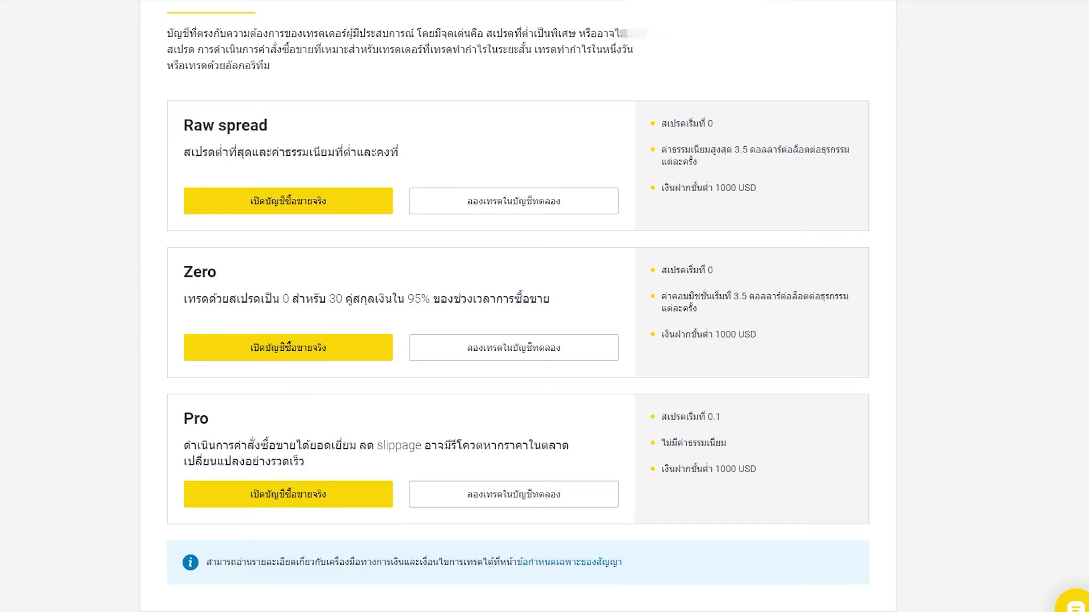
pyautogui.scroll(8, 785, 255)
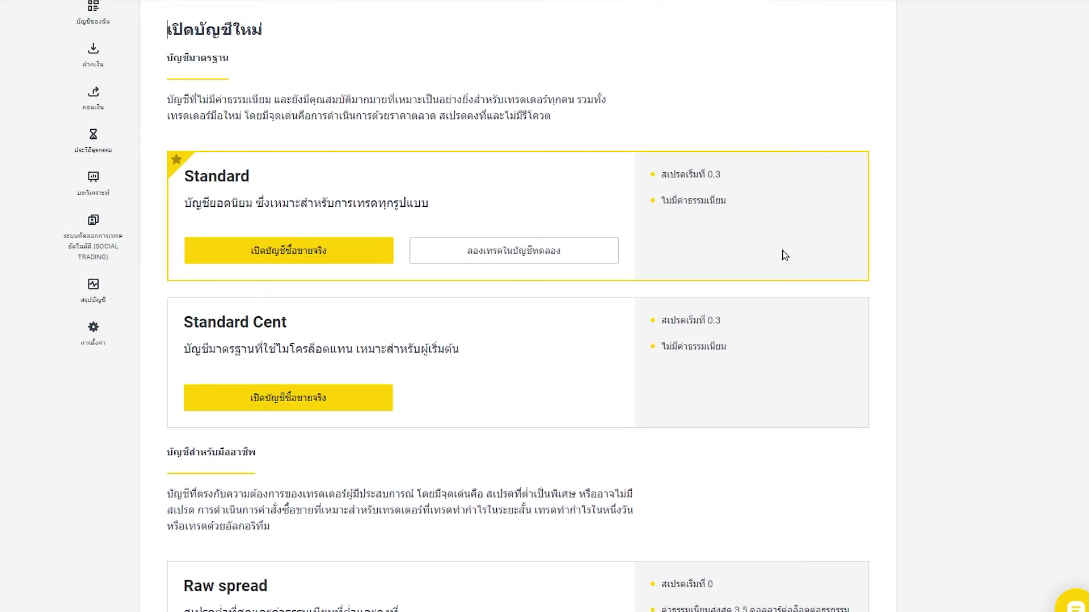
pyautogui.scroll(-8, 518, 306)
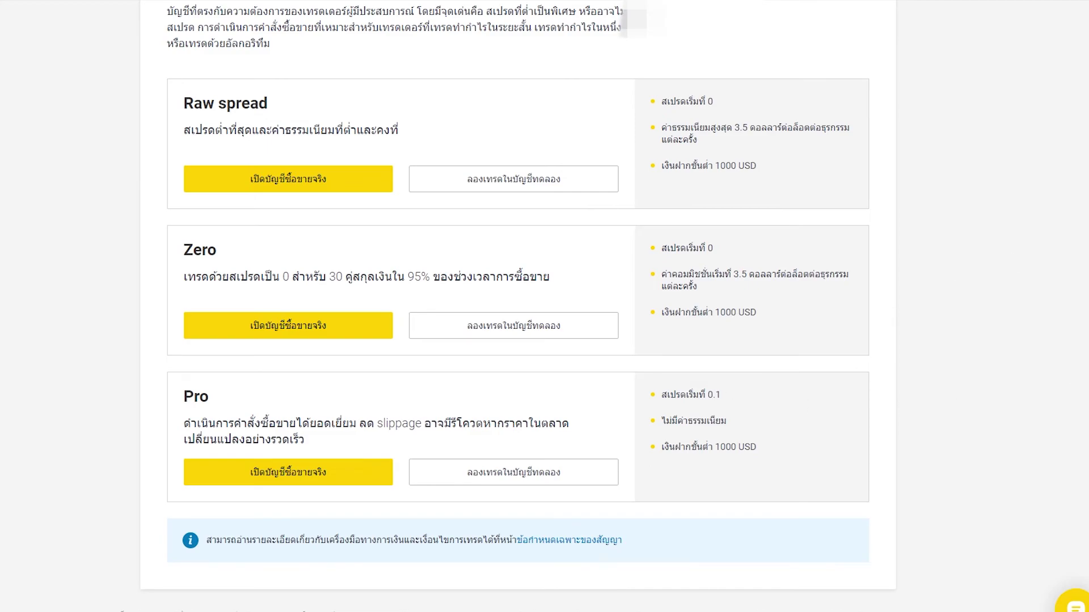
pyautogui.scroll(10, 545, 306)
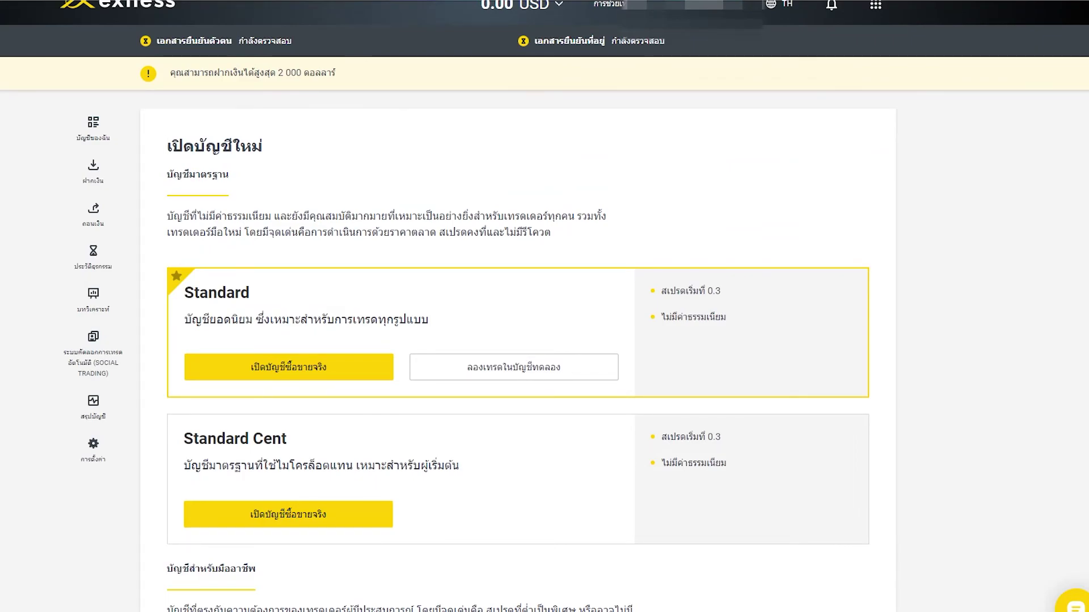
pyautogui.scroll(-1, 544, 306)
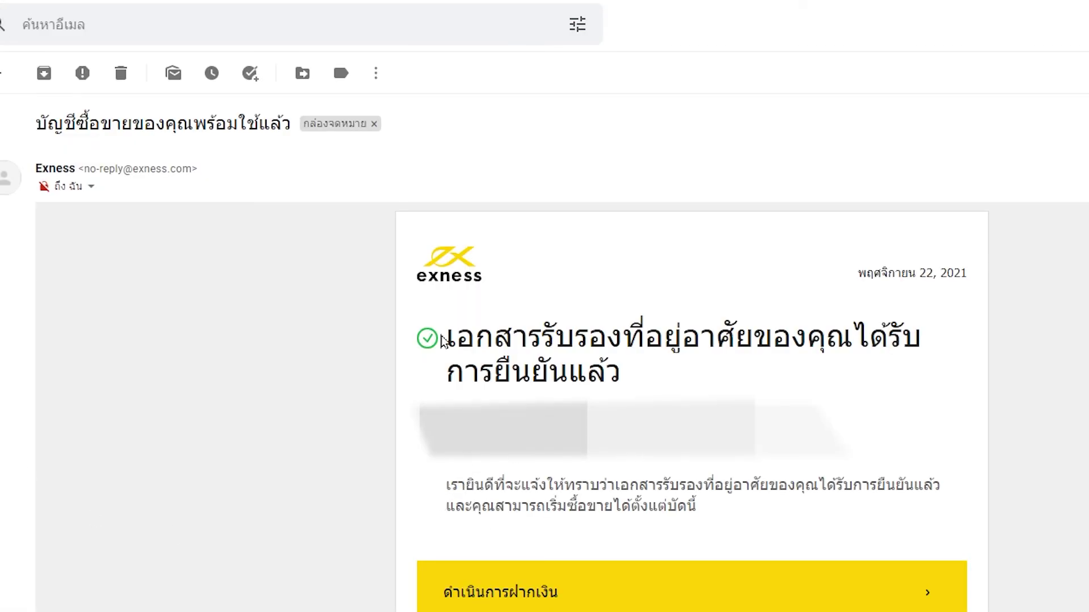
# - Select the email heading text, then clear the selection
pyautogui.moveTo(449, 338); pyautogui.dragTo(712, 337)
pyautogui.click(825, 340)
pyautogui.tripleClick(825, 337)
pyautogui.click(618, 372)
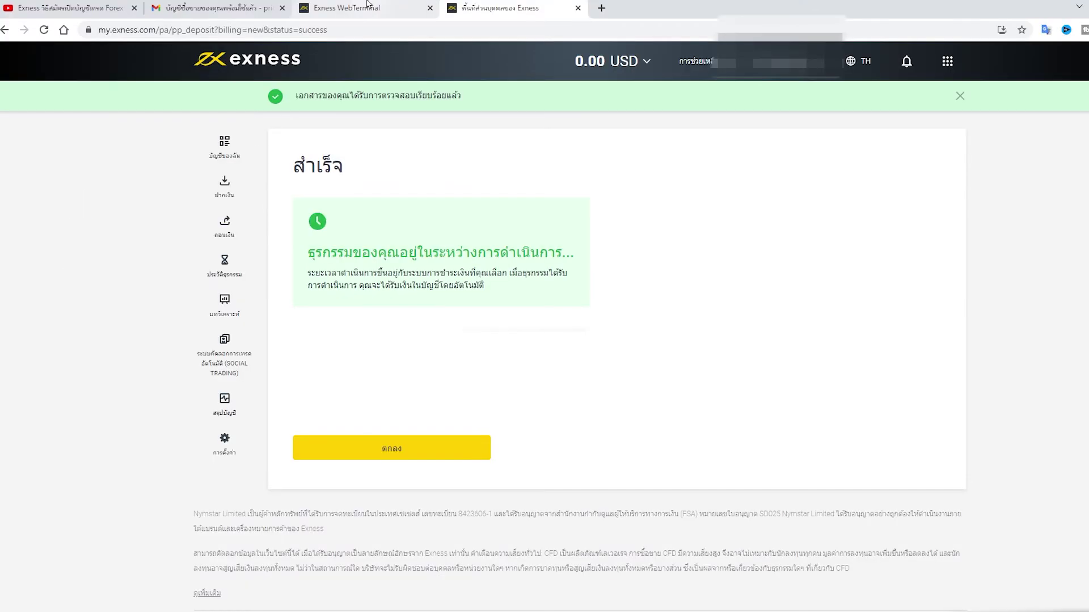
# - In WebTerminal, pan and zoom the EUR/USD chart and set it to the 1-day timeframe
pyautogui.click(363, 8)
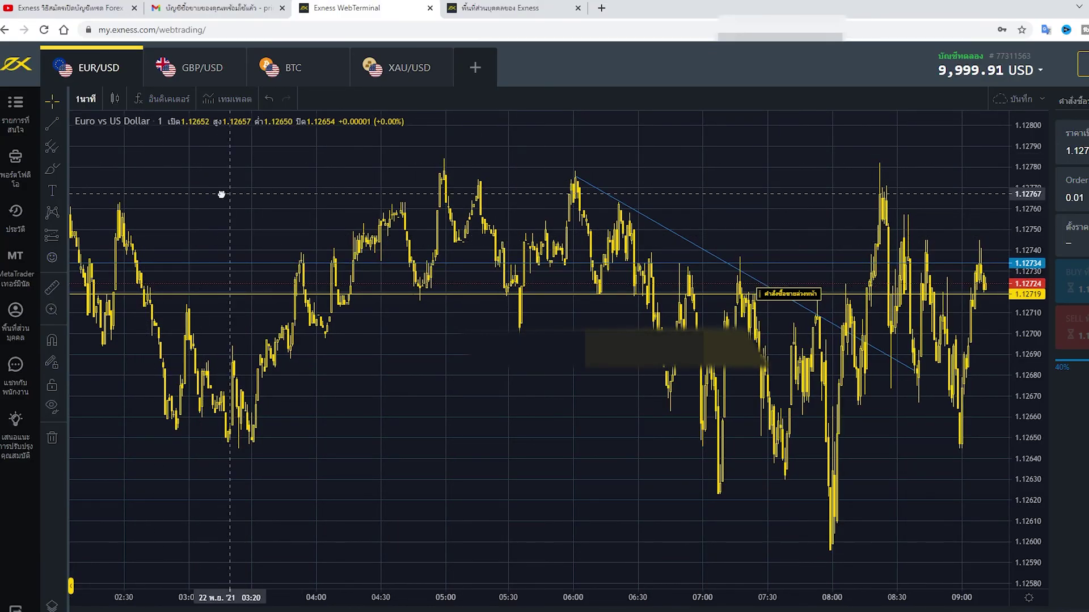
pyautogui.moveTo(221, 194); pyautogui.dragTo(174, 193)
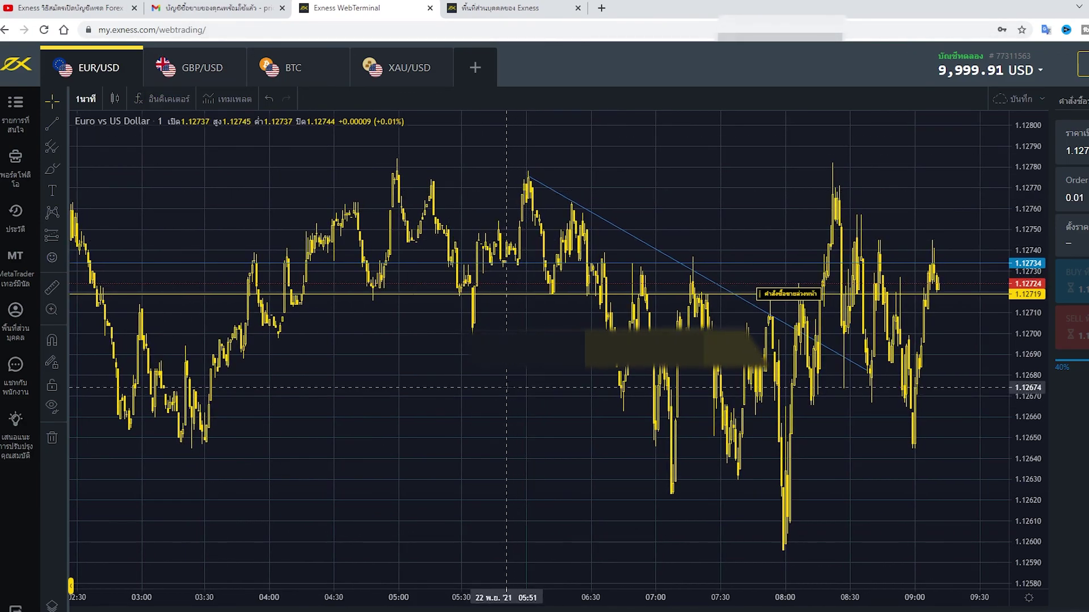
pyautogui.scroll(-5, 417, 397)
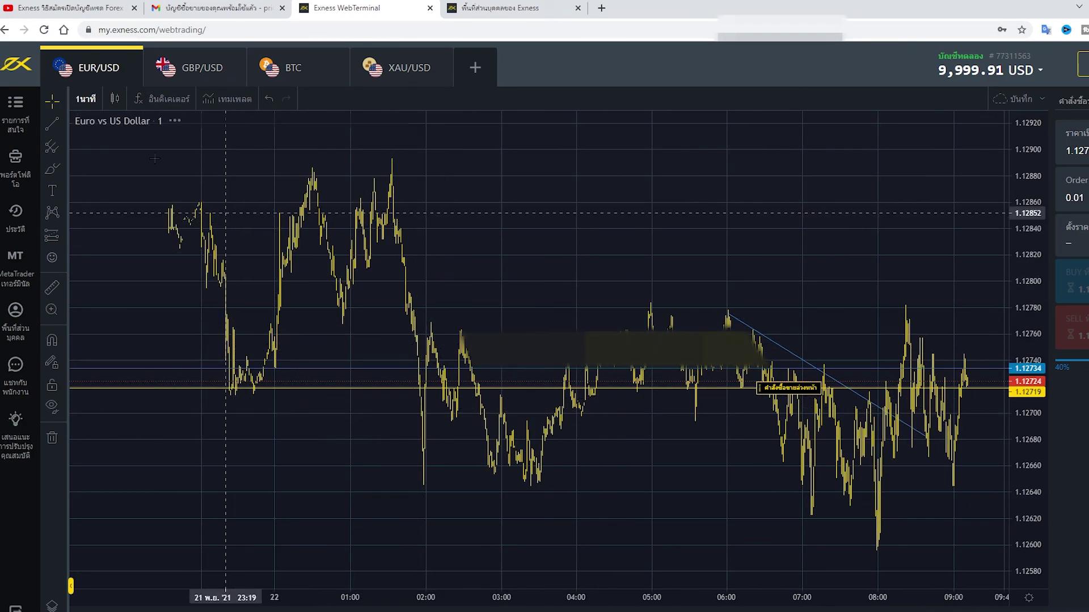
pyautogui.click(85, 99)
pyautogui.click(98, 309)
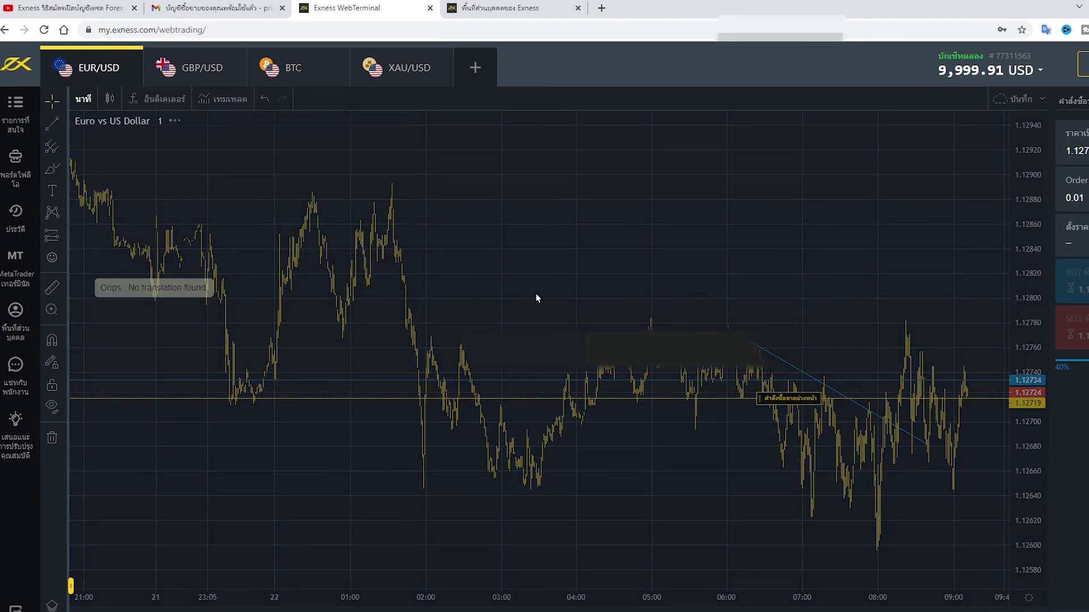
# - Switch to the XAU/USD gold chart, then go back to the Exness personal area
pyautogui.scroll(3, 682, 309)
pyautogui.scroll(3, 682, 309)
pyautogui.click(391, 84)
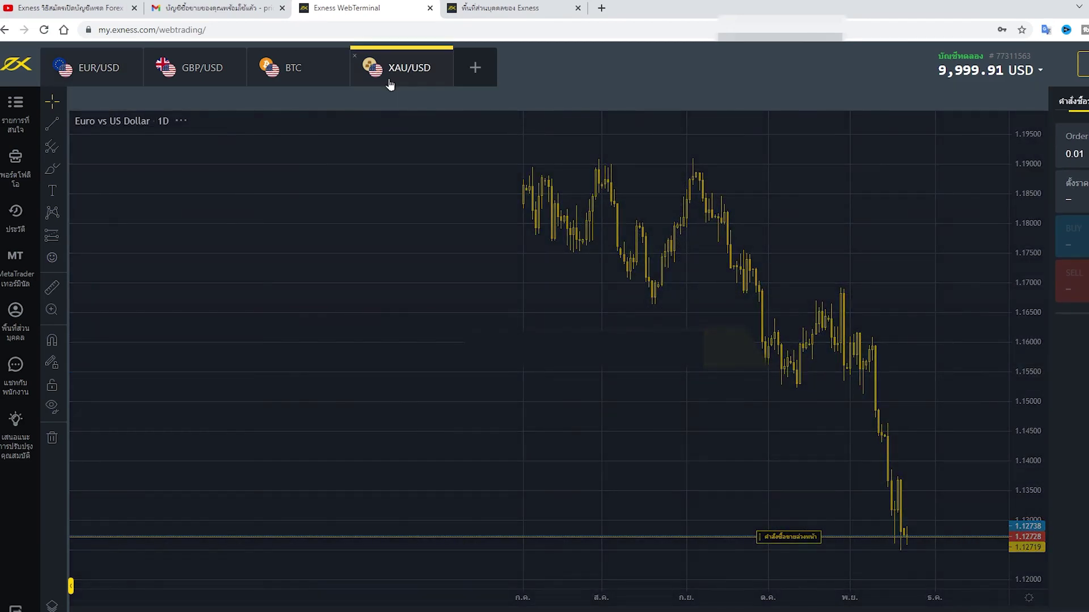
pyautogui.click(458, 6)
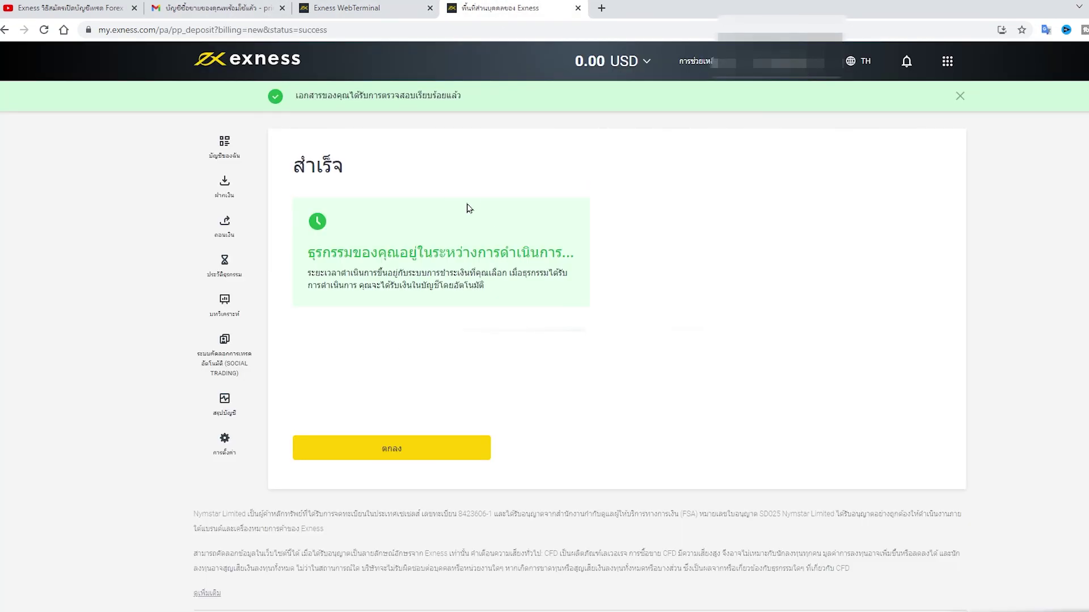
# - Show the Demo tab under My Accounts and scroll down the demo account cards
pyautogui.click(391, 448)
pyautogui.click(391, 272)
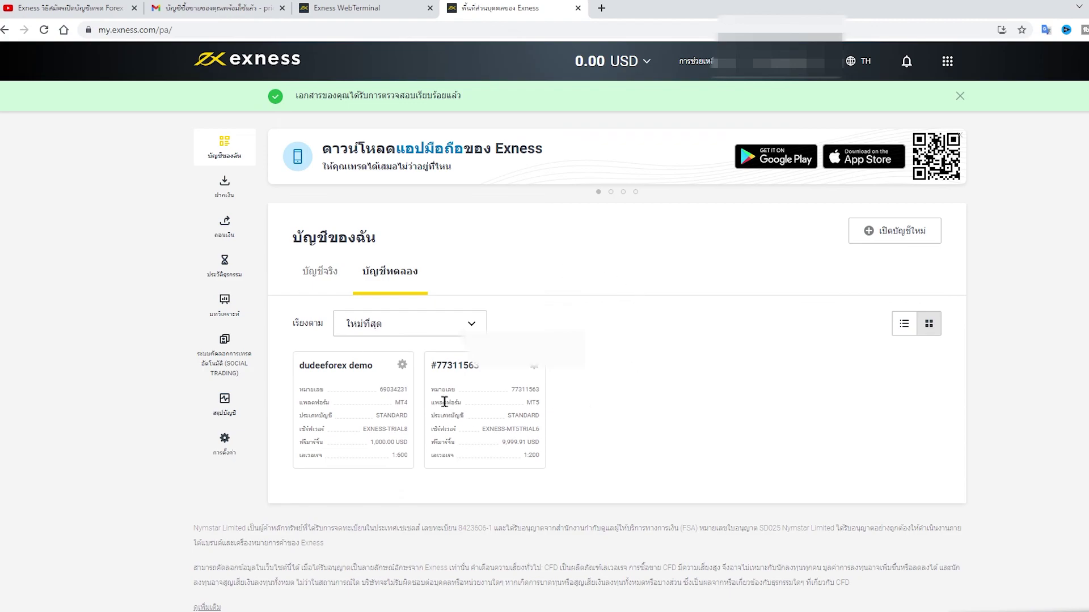
pyautogui.tripleClick(334, 237)
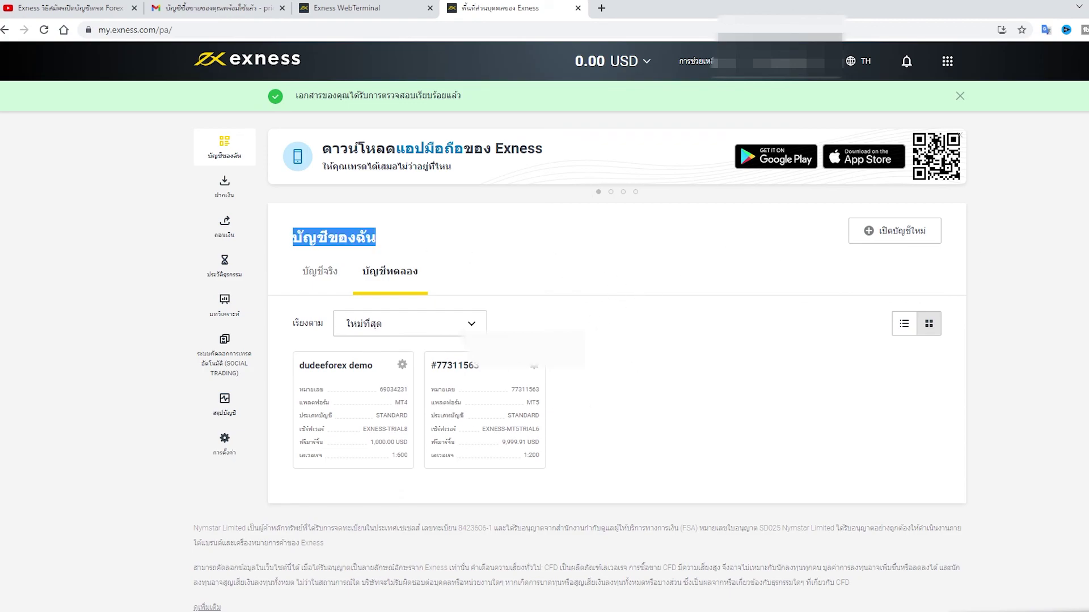
pyautogui.scroll(-1, 544, 327)
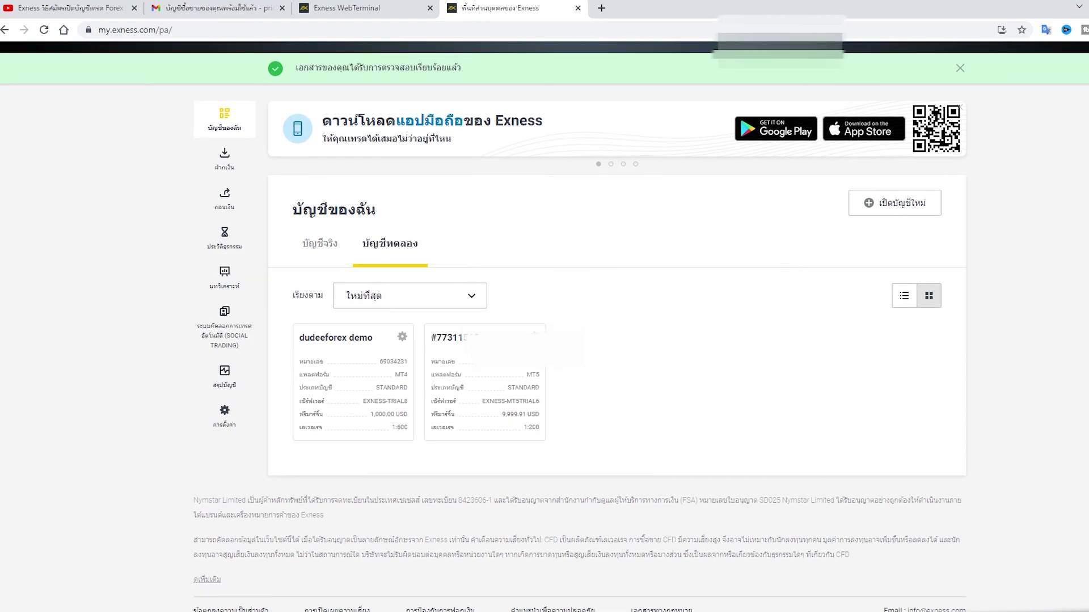